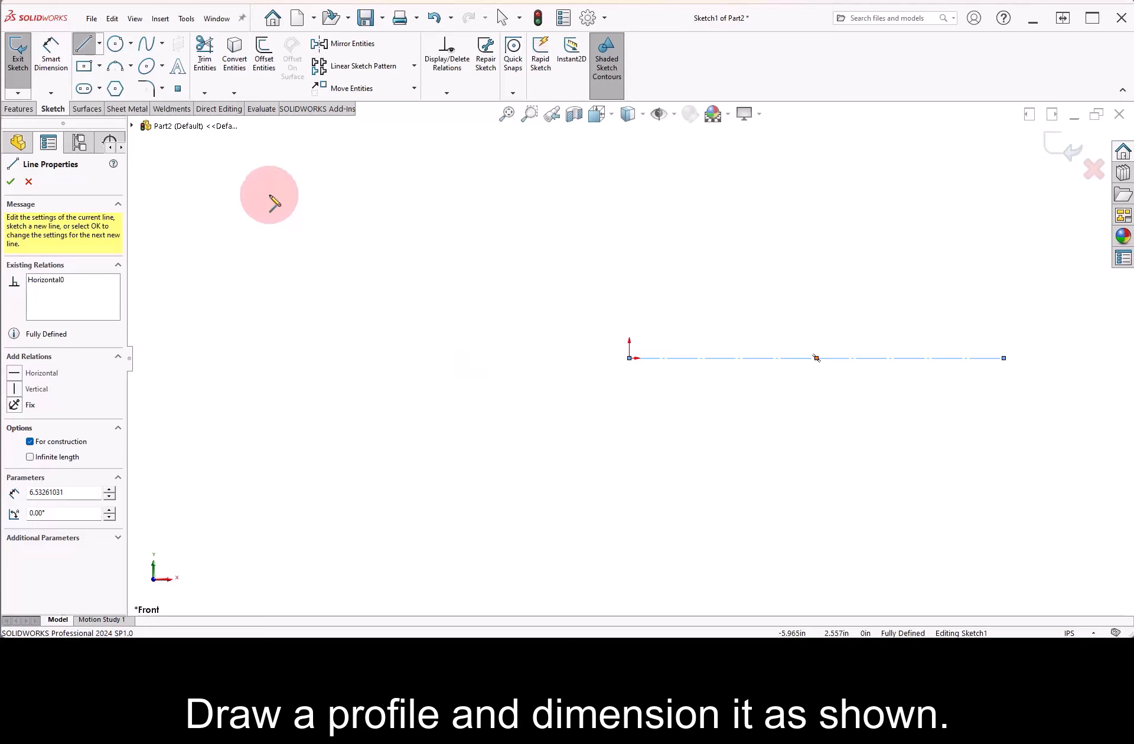
Step: Sketch a shallow three-point arc of about 12.33 in radius above the centerline, spanning from above the origin to above its far end
click(117, 74)
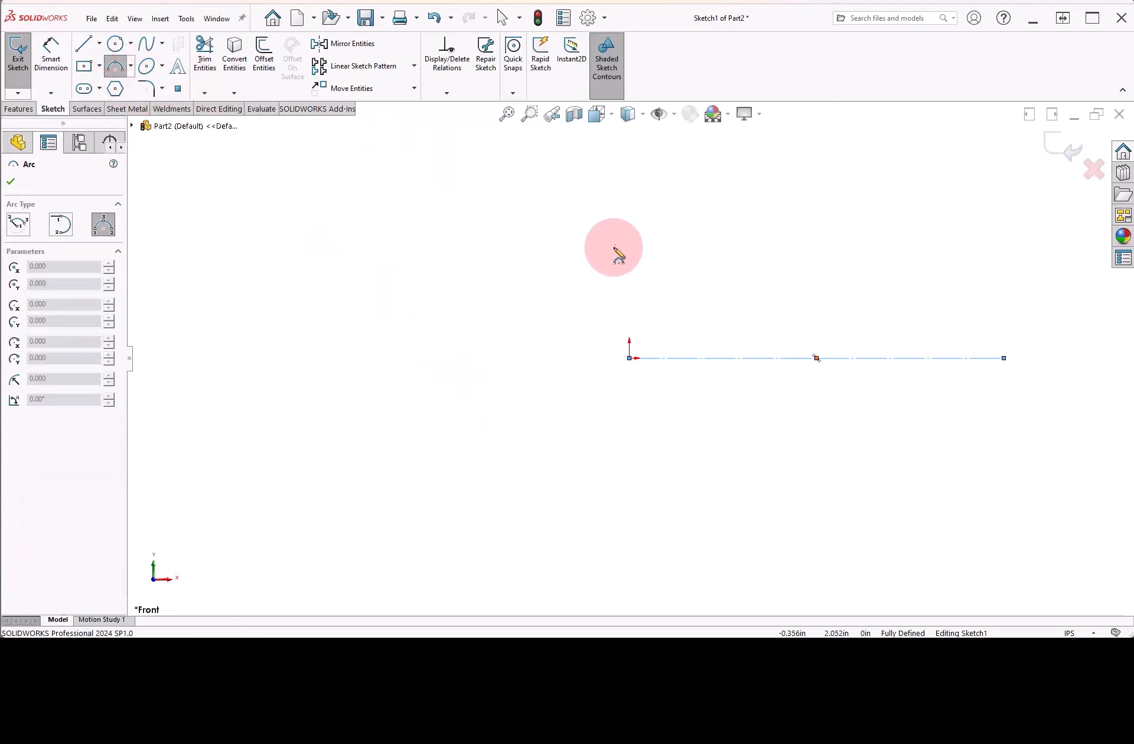
click(630, 288)
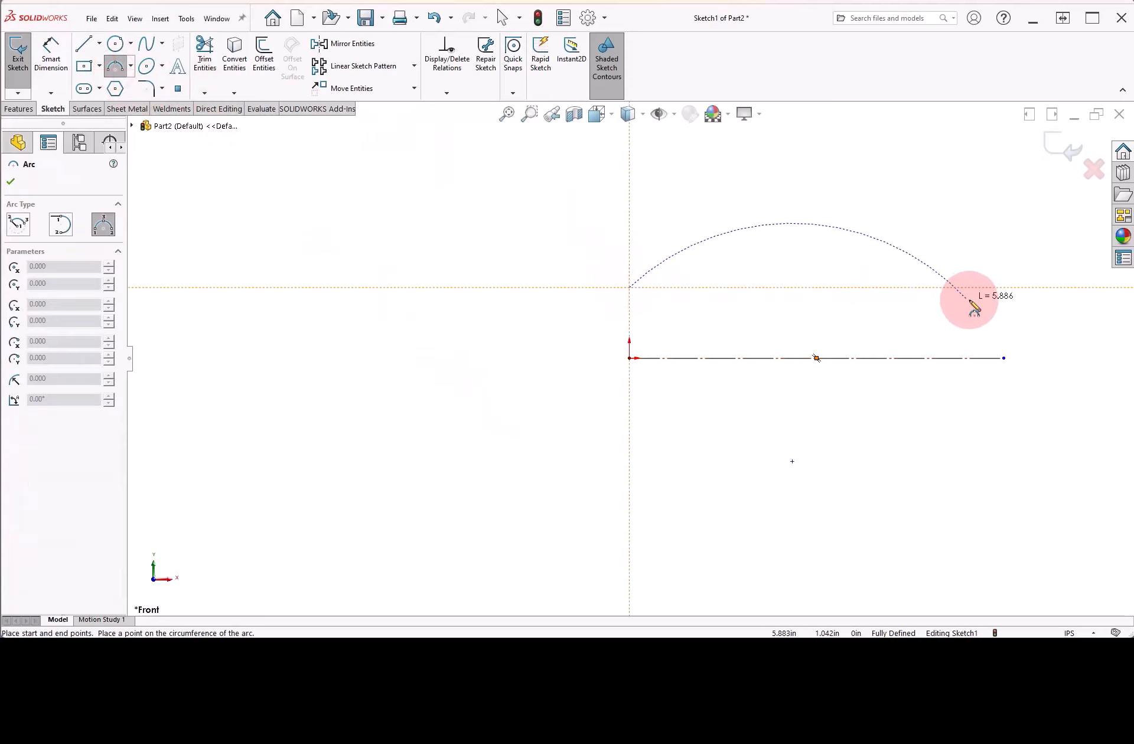
click(1003, 313)
click(839, 278)
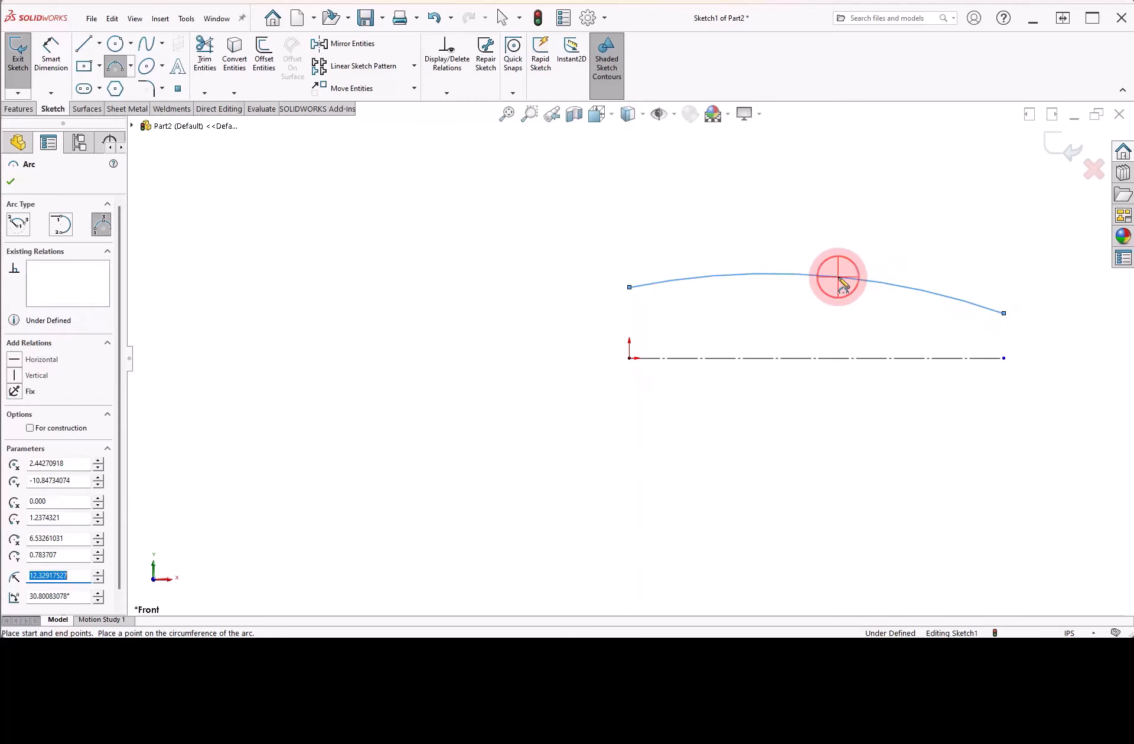
Step: Dimension the height of the arc's endpoint above the origin from the centerline as 0.5 in
right_drag(869, 246, 862, 174)
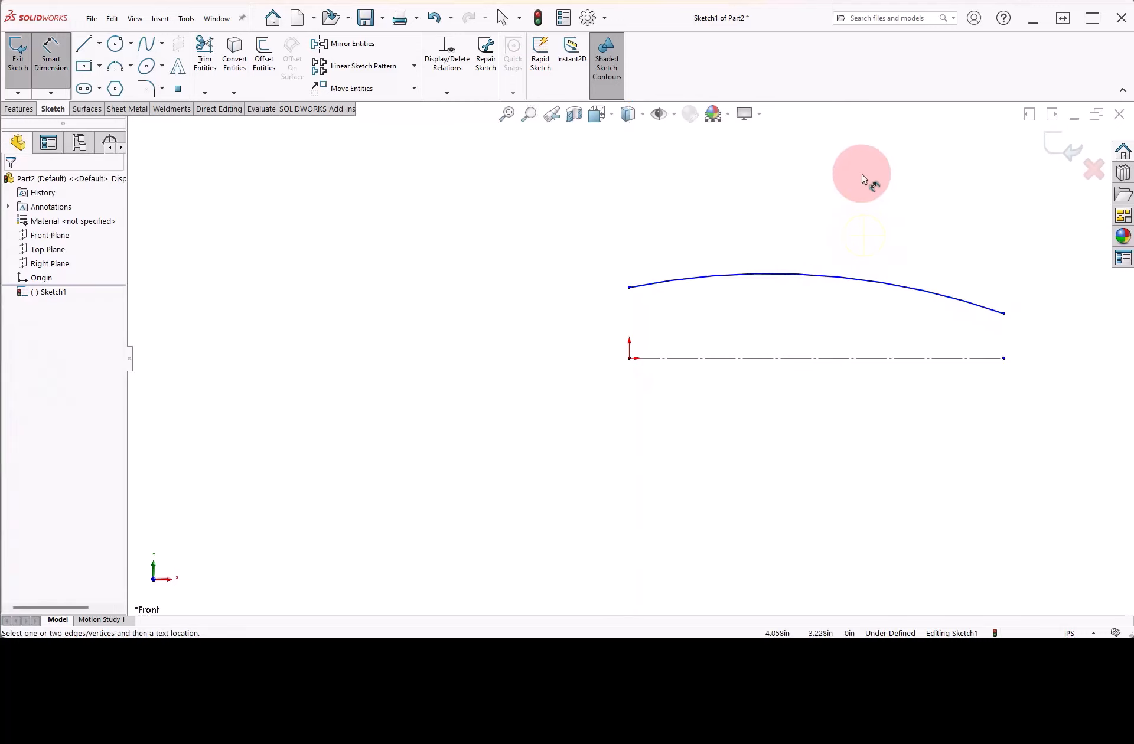
click(698, 358)
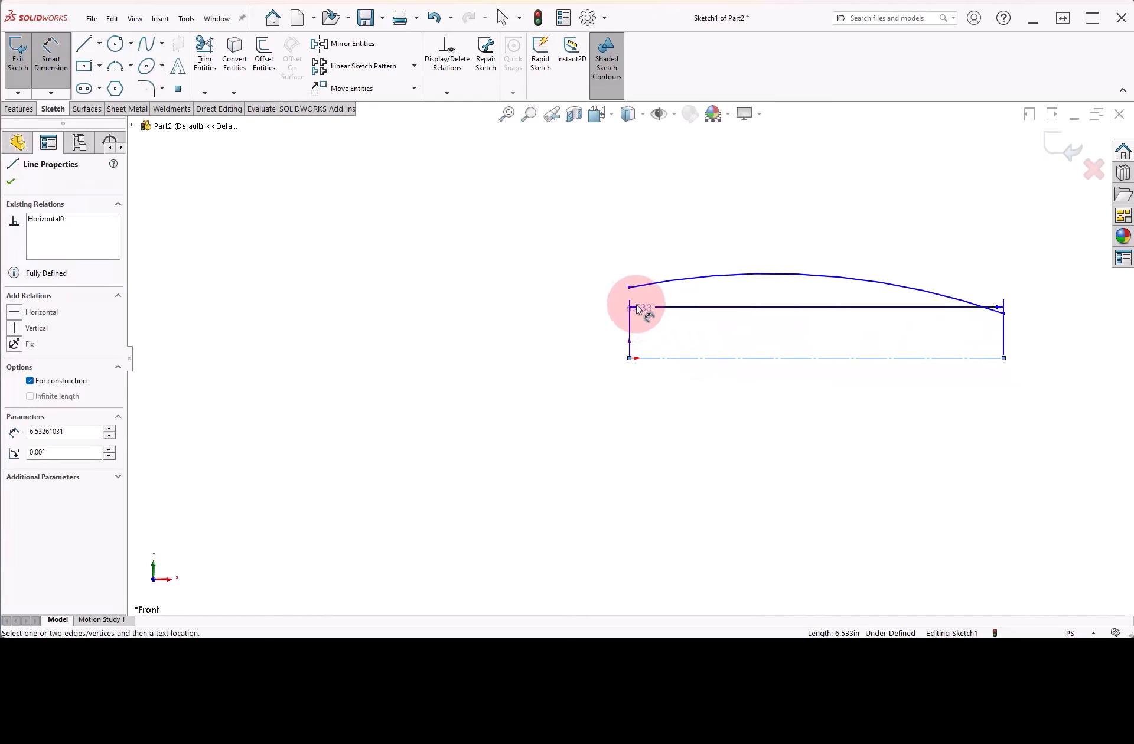
click(630, 289)
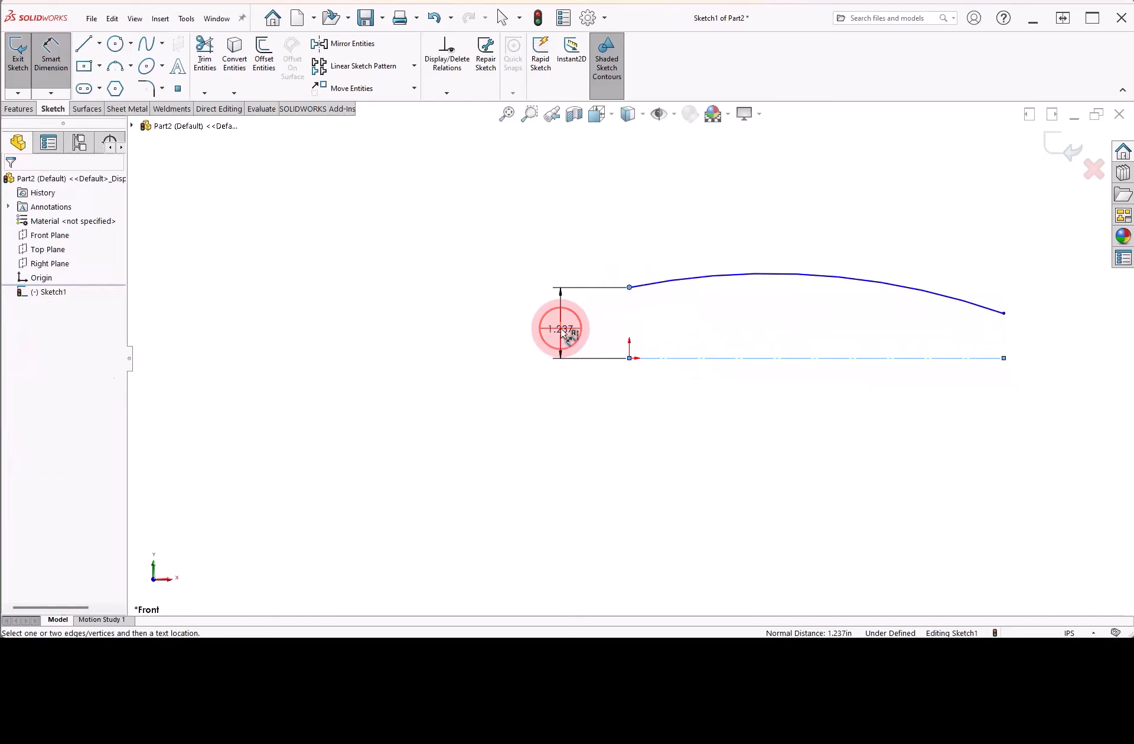
click(562, 328)
text(.5)
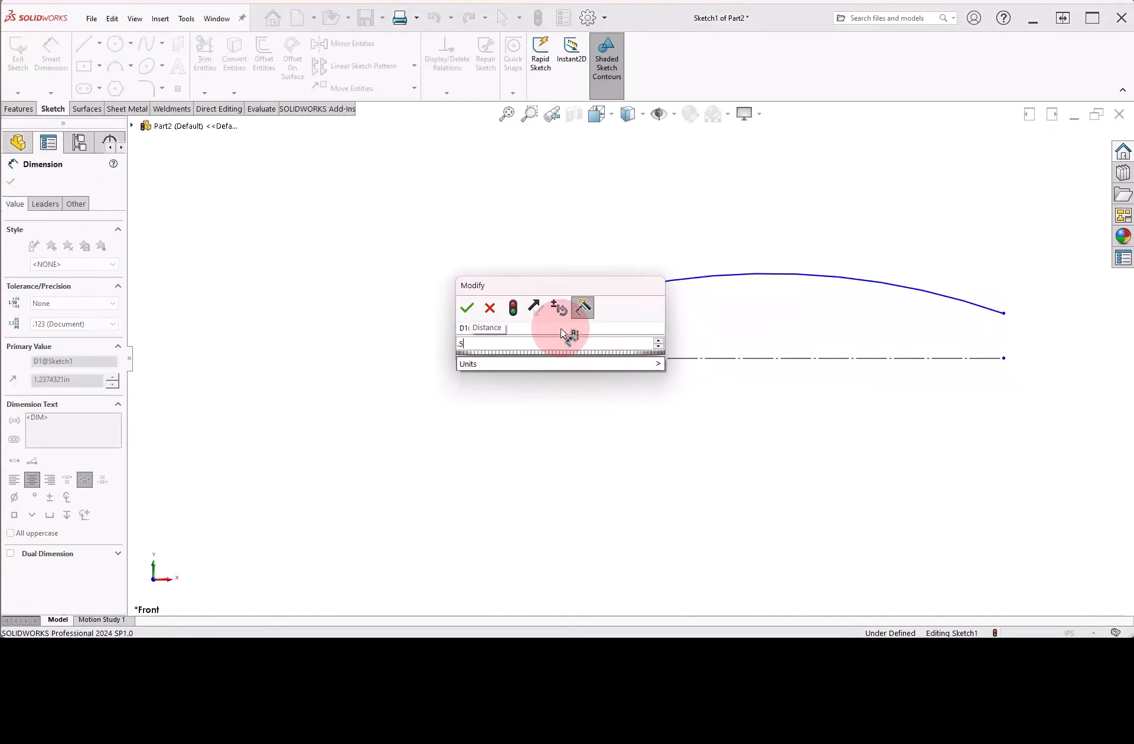
key(Return)
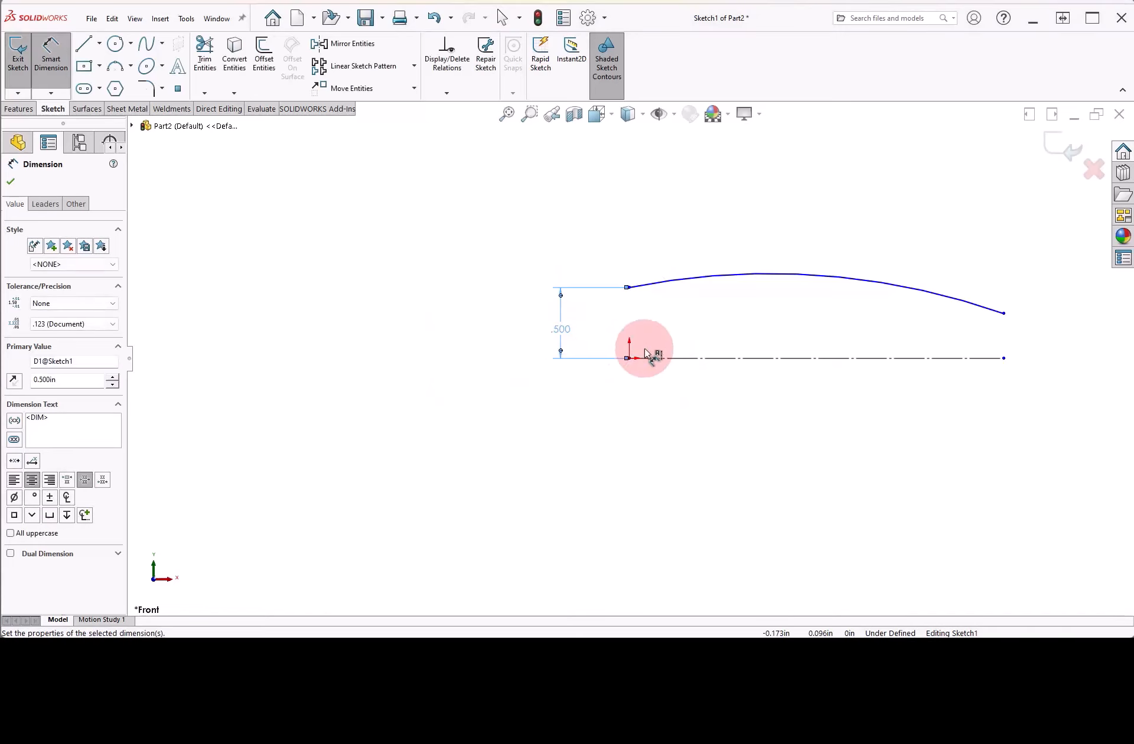
Step: Dimension the height of the arc's far endpoint from the centerline as 0.375 in
click(1004, 314)
click(998, 358)
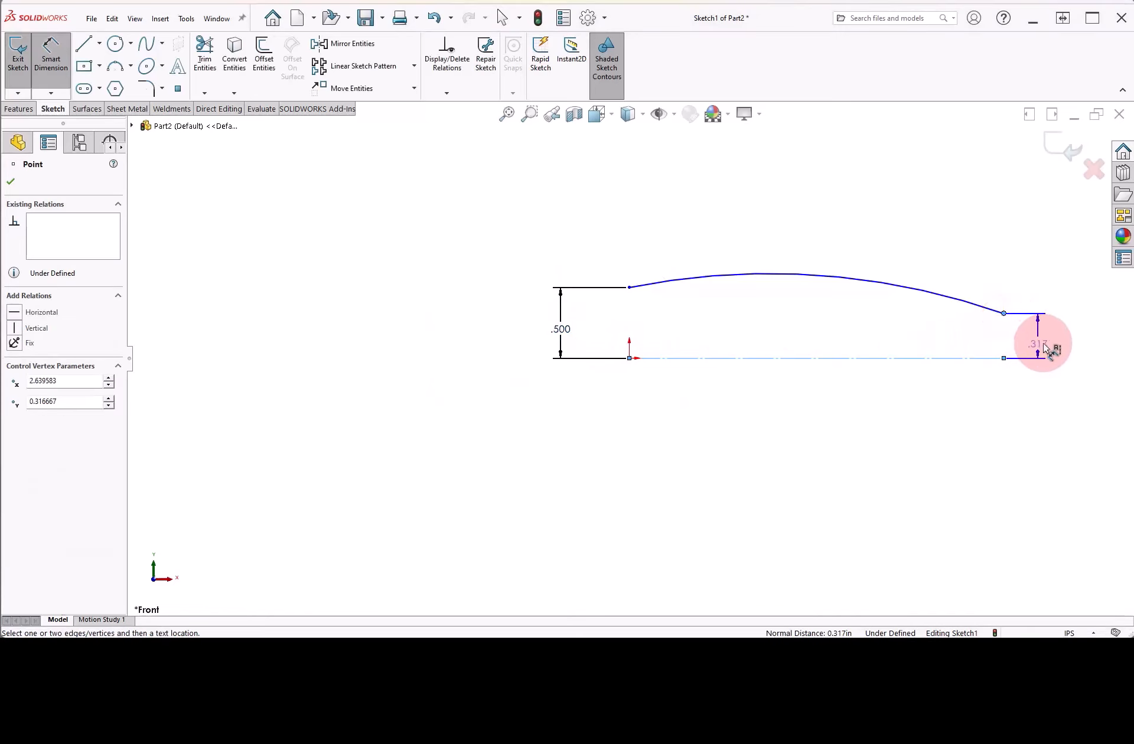
click(1049, 344)
text(.)
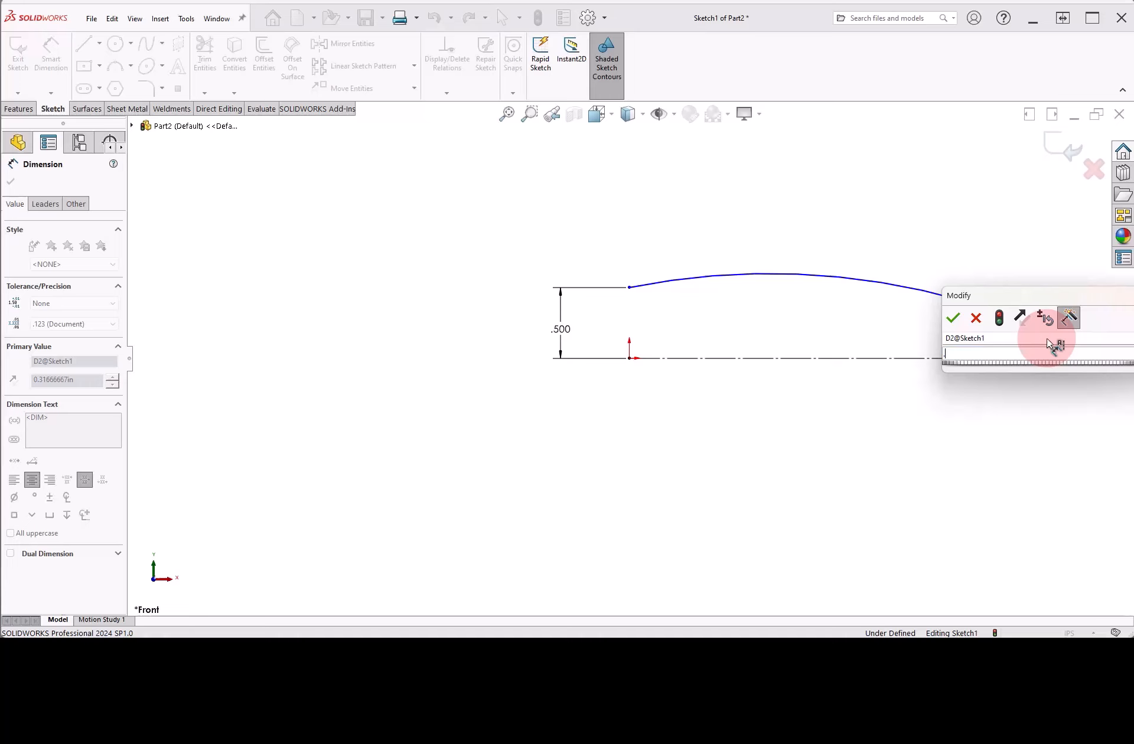
text(375)
key(Return)
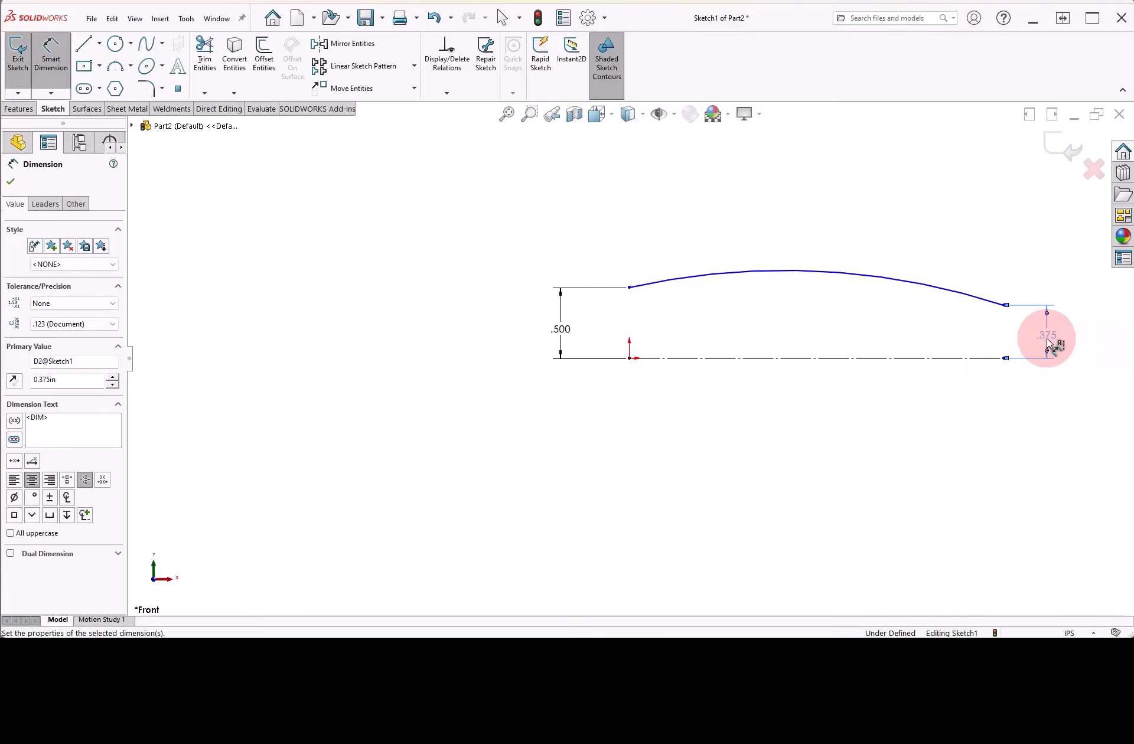
Step: Dimension the centerline's length as 5 in
click(767, 359)
click(806, 422)
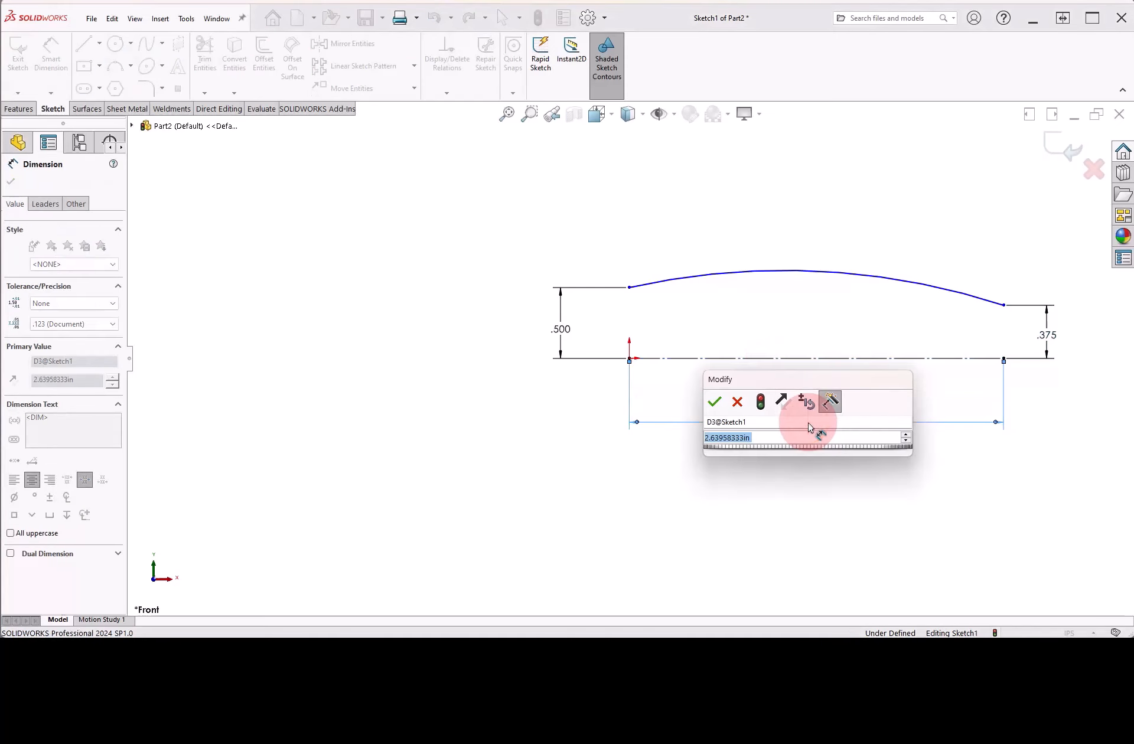
text(5)
key(Return)
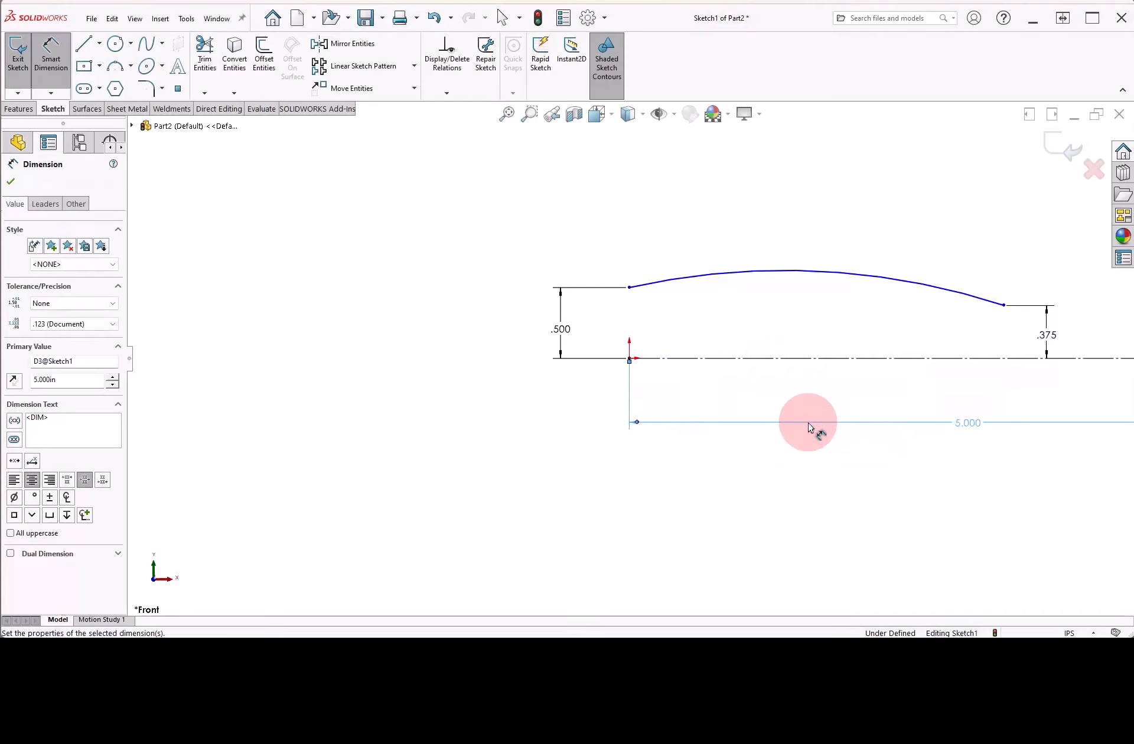
Step: Dimension the arc's radius as 12 in and place the dimension text above the arc
click(749, 271)
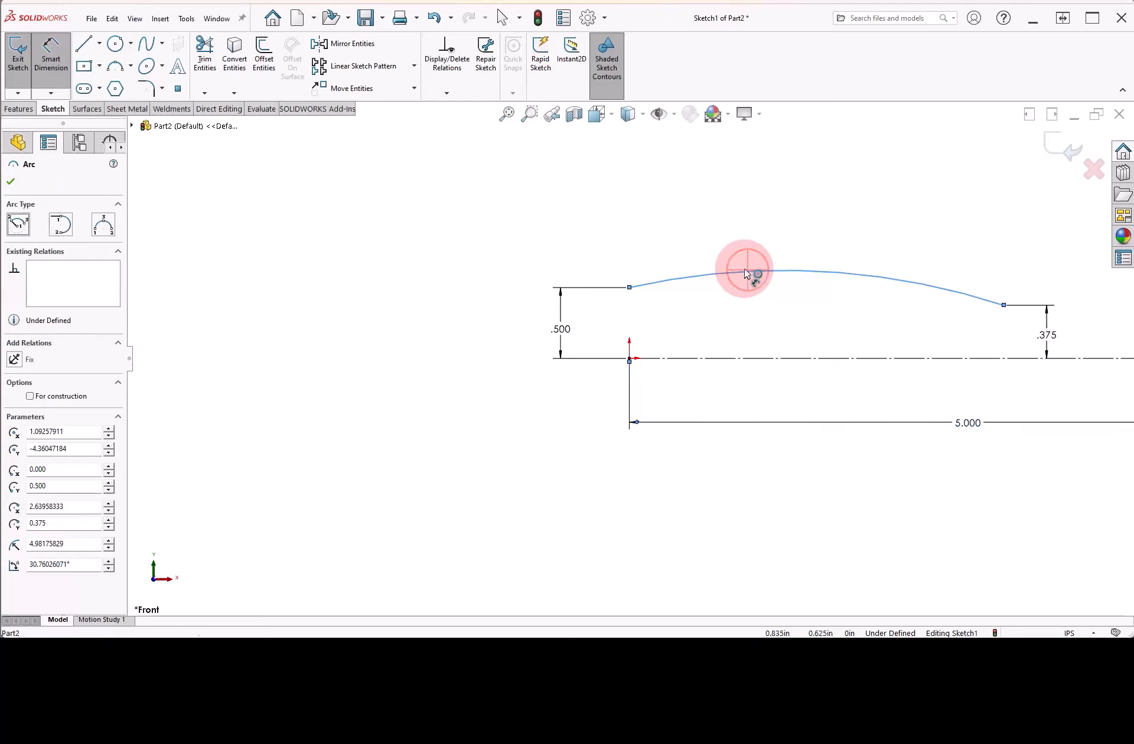
click(690, 239)
text(12)
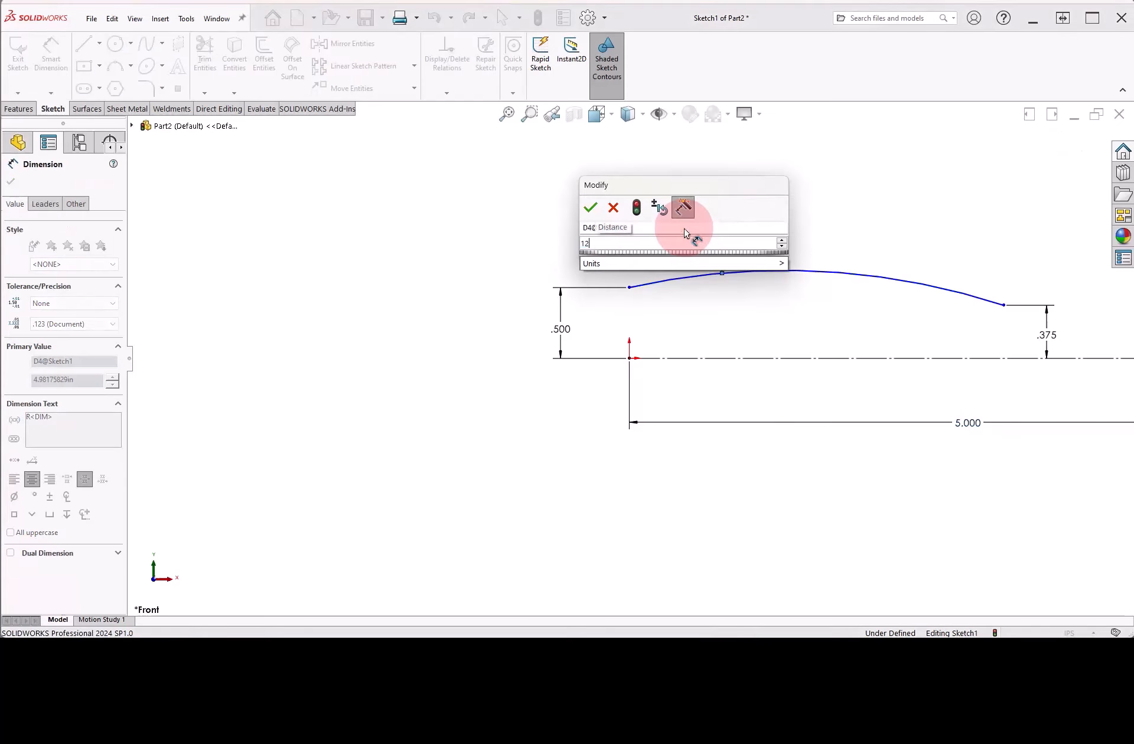
key(Return)
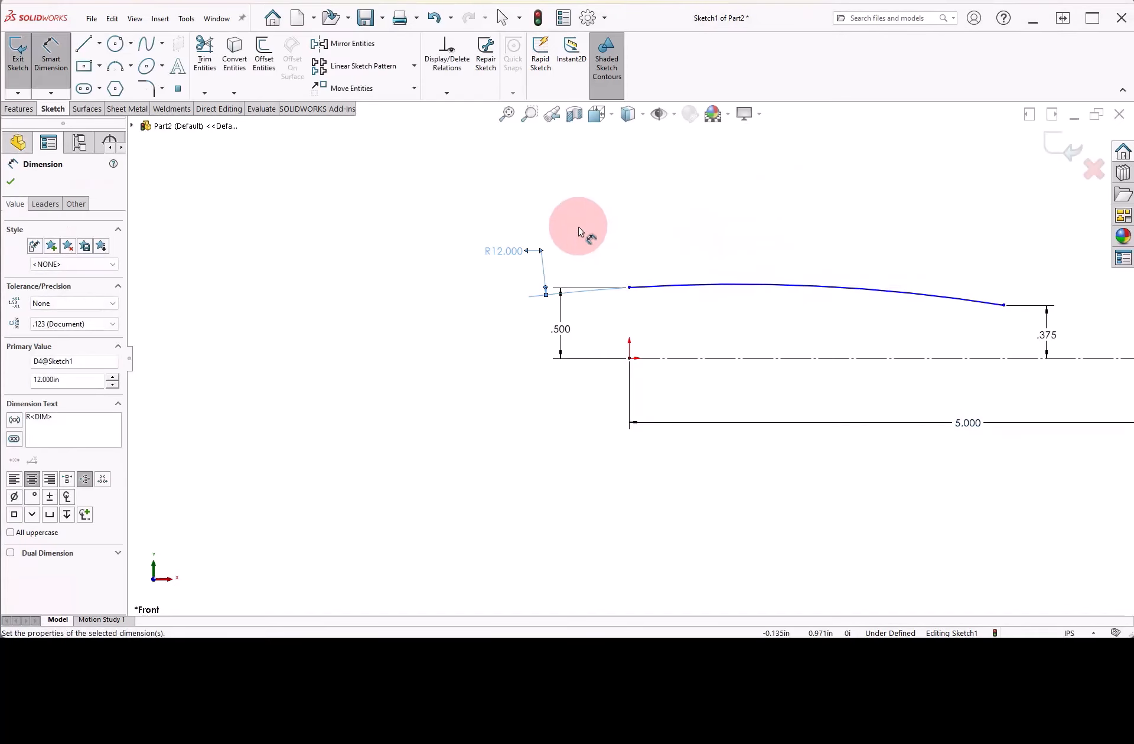
drag(503, 253, 708, 244)
right_click(859, 251)
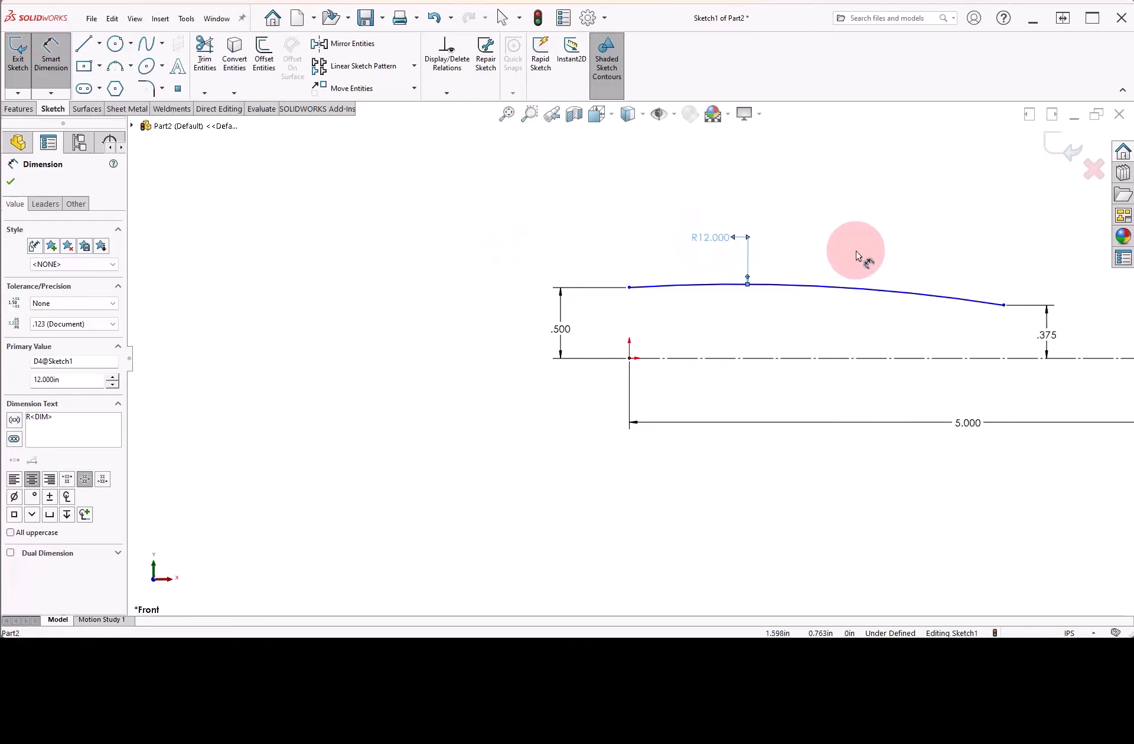
click(896, 291)
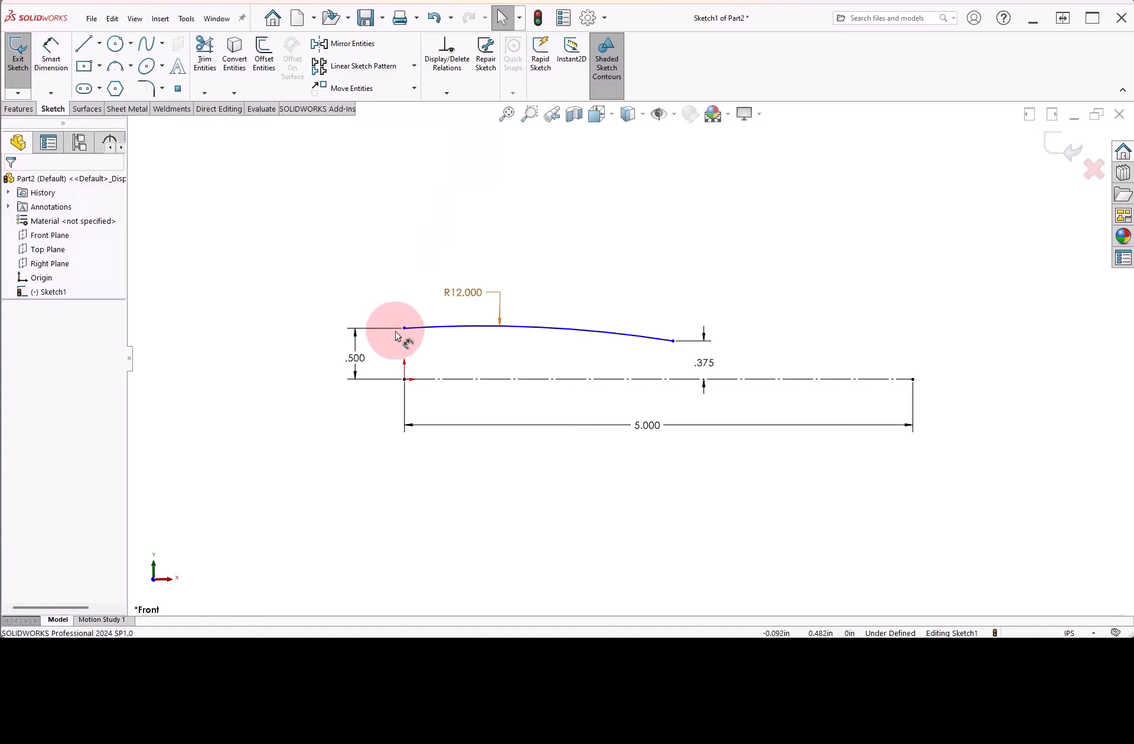
Step: Add vertical relations aligning the arc's endpoints with the origin and the centerline's far endpoint
click(405, 329)
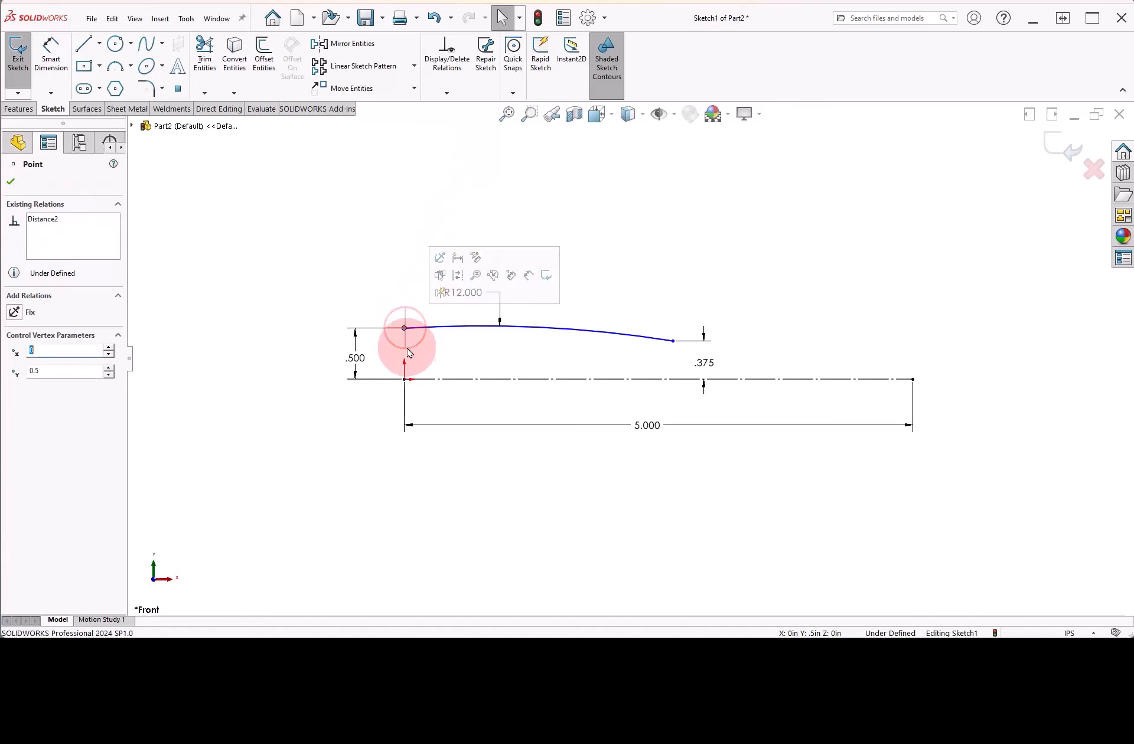
ctrl+click(406, 381)
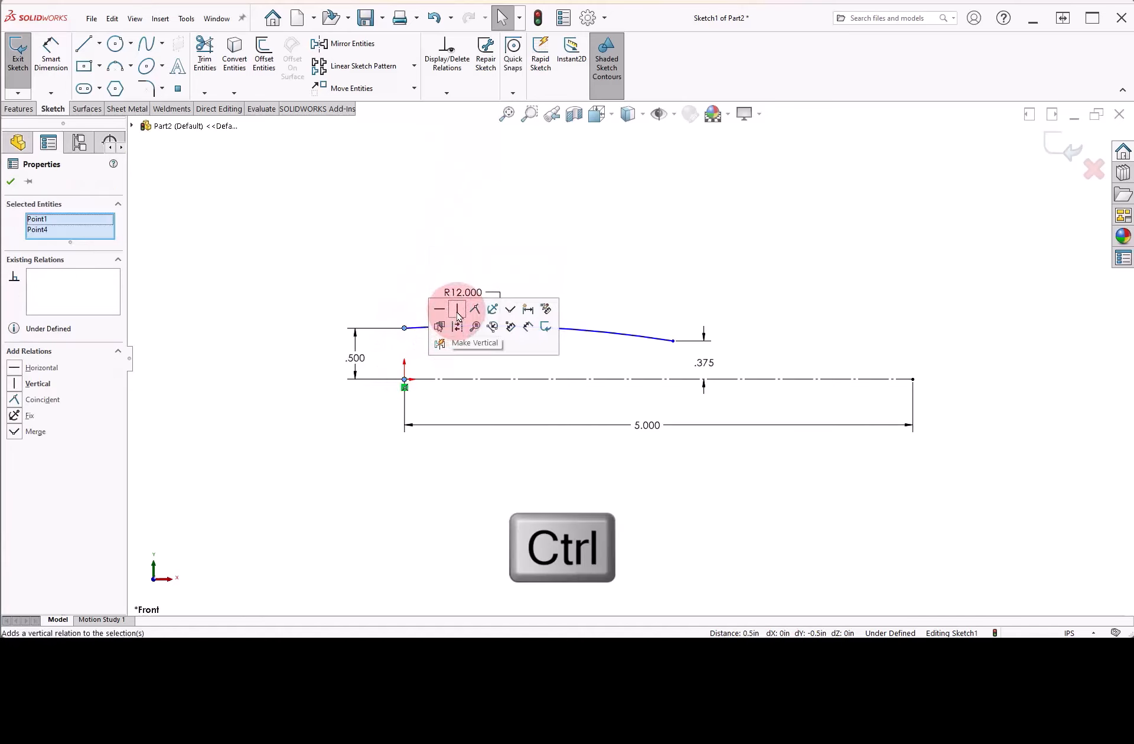
click(674, 341)
ctrl+click(913, 380)
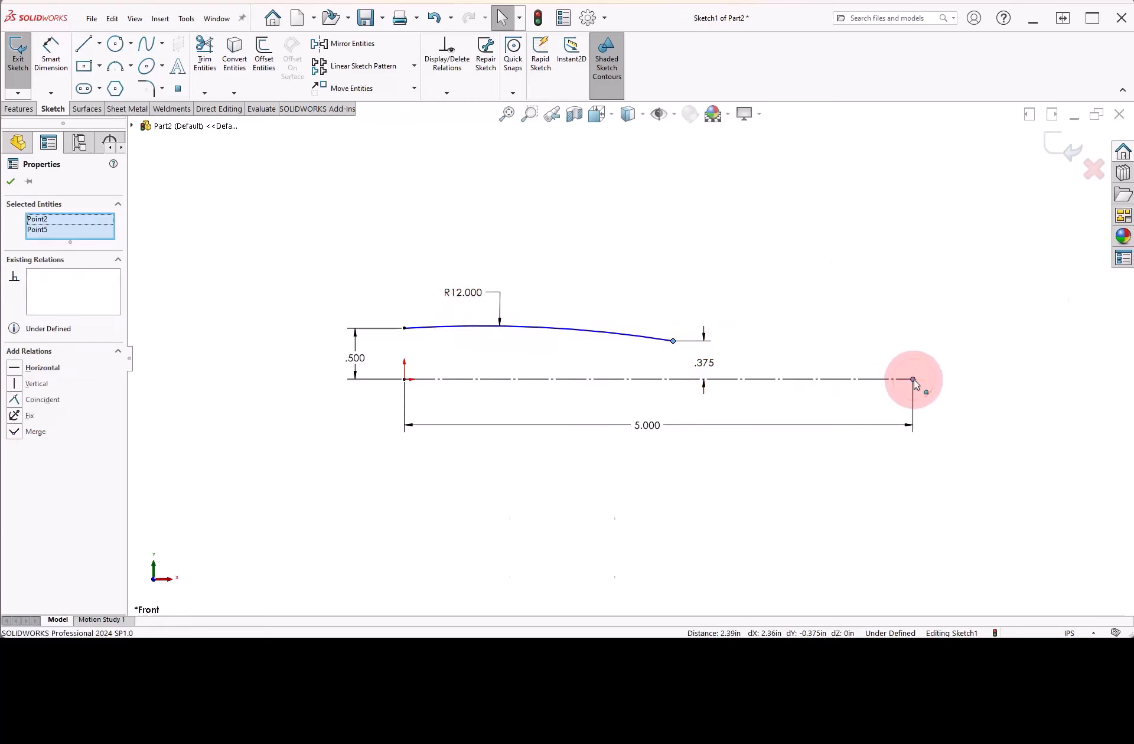
click(969, 311)
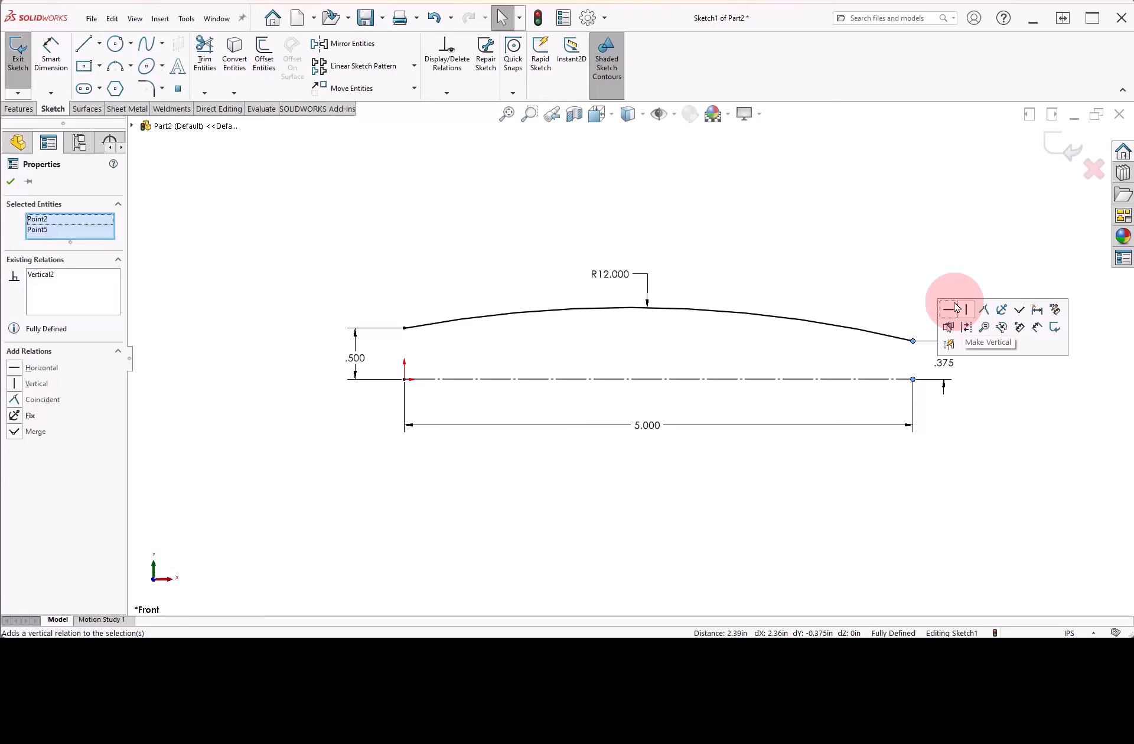
click(898, 271)
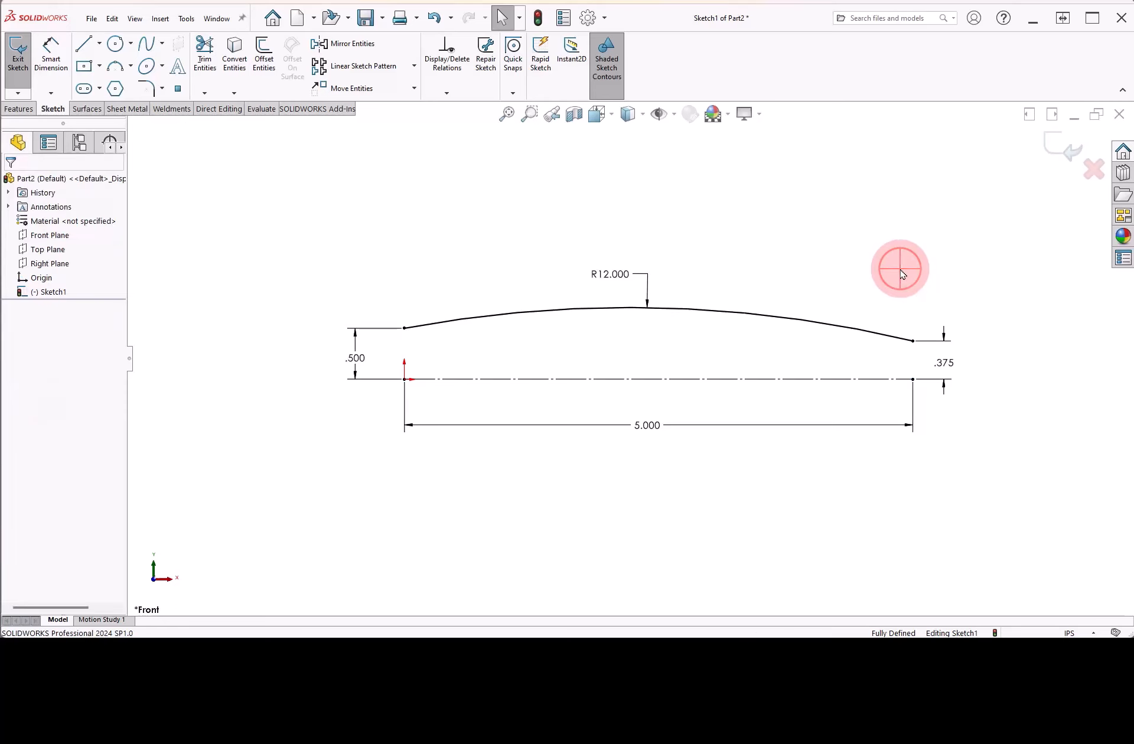
Step: Create a revolved surface from the arc profile, turning it 360 degrees about the centerline
click(87, 108)
click(55, 56)
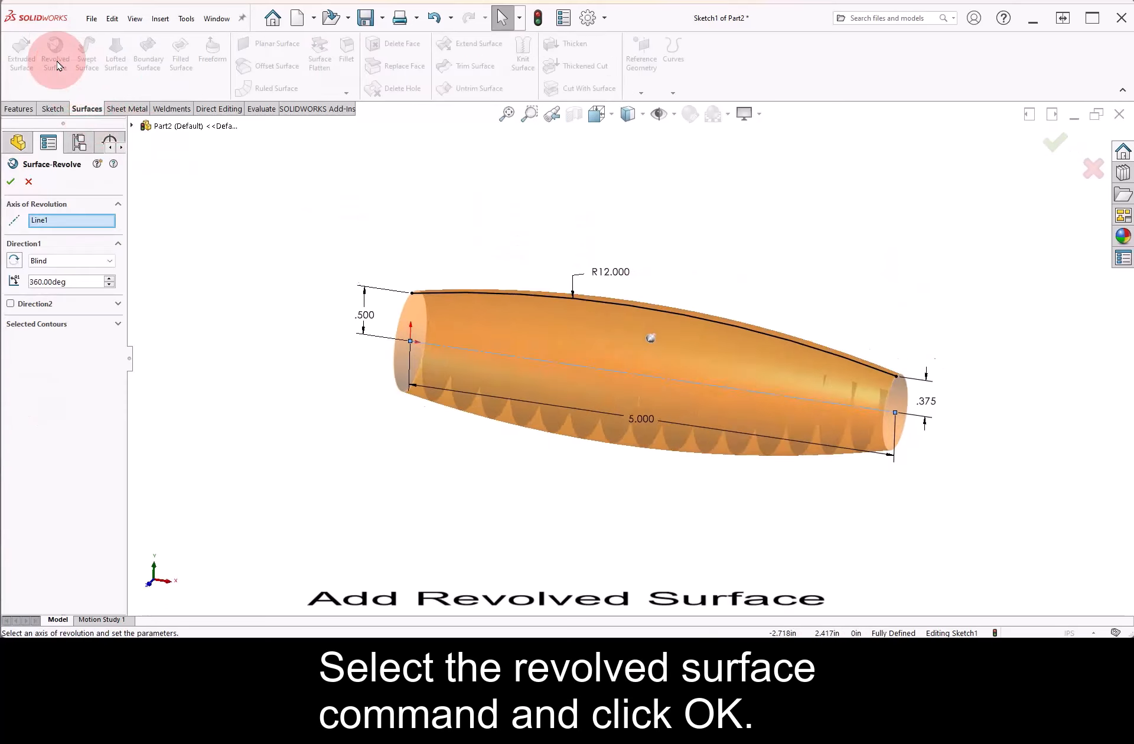
click(10, 182)
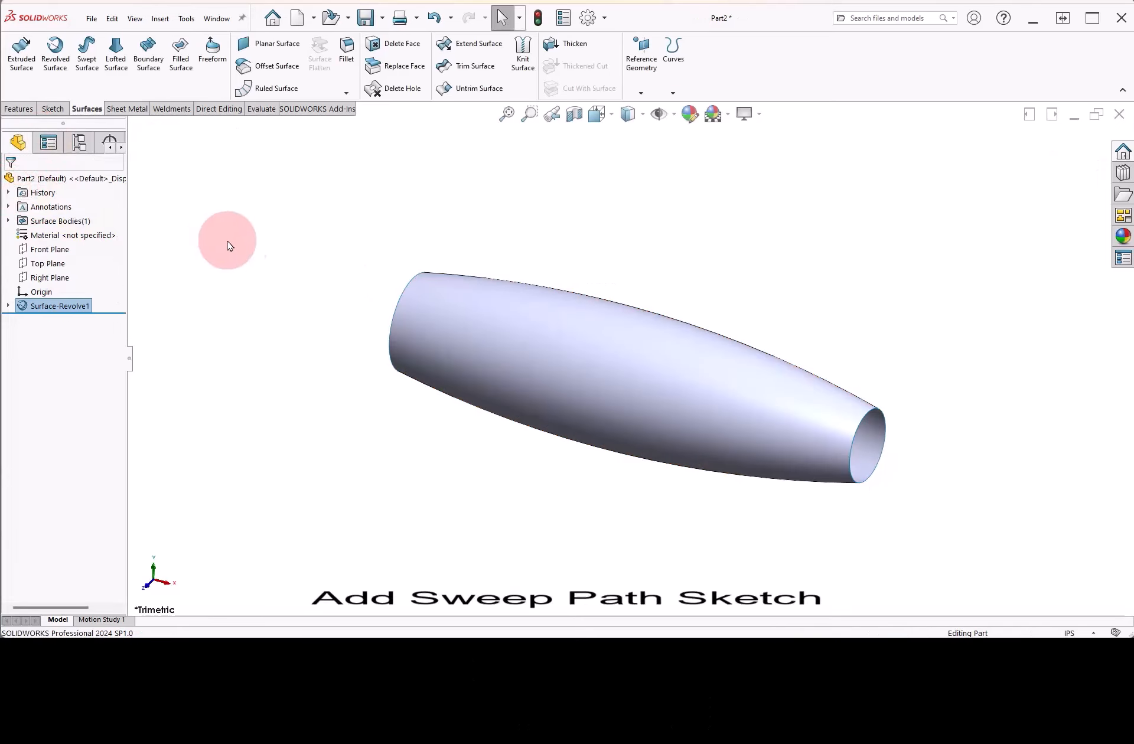
Step: Start a sketch on the Front Plane and draw a horizontal line about 5.4 in long from the origin past the surface's narrower end
middle_drag(298, 254, 254, 218)
key(ctrl+1)
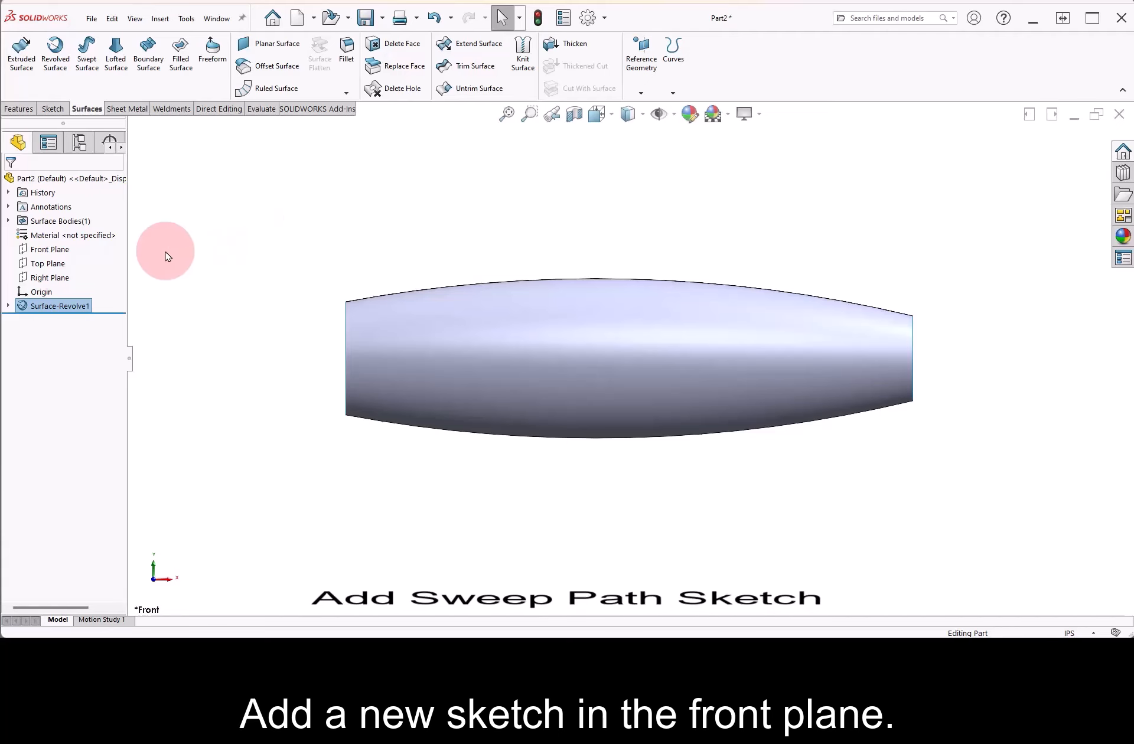
click(51, 249)
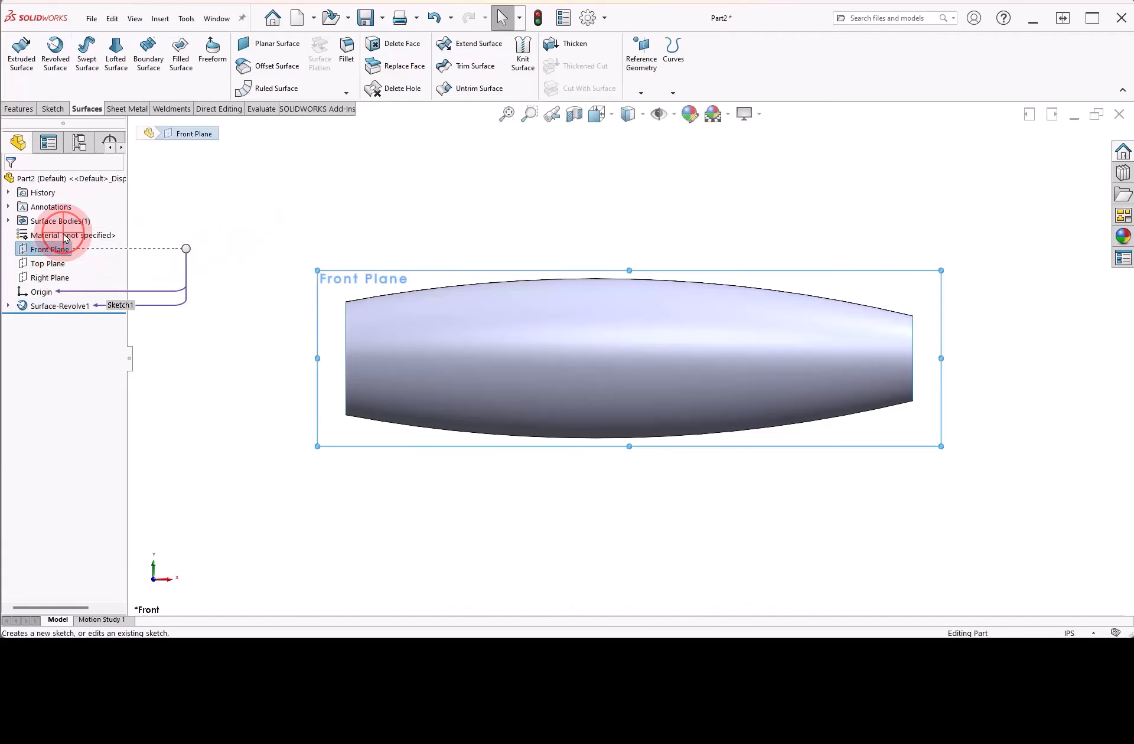
click(65, 237)
right_drag(514, 236, 456, 236)
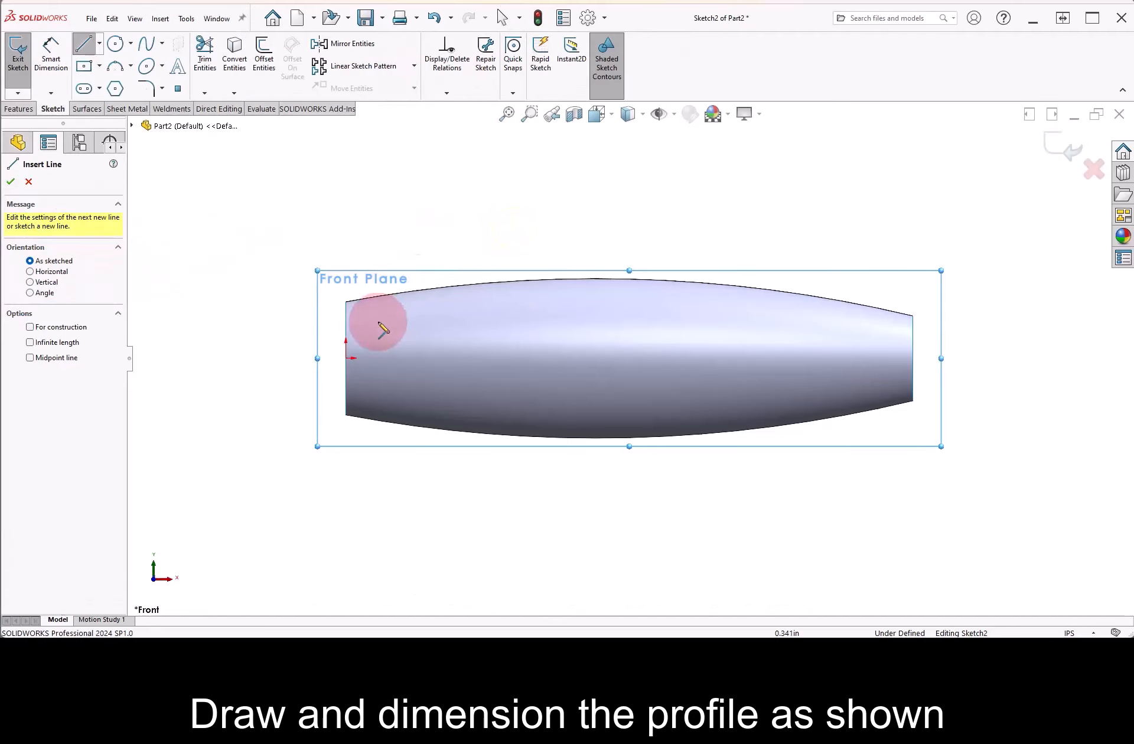
drag(346, 359, 958, 358)
Step: Dimension the line's overhang beyond the surface's narrower end as 0.5 in and exit the sketch
right_drag(993, 419, 991, 370)
click(958, 359)
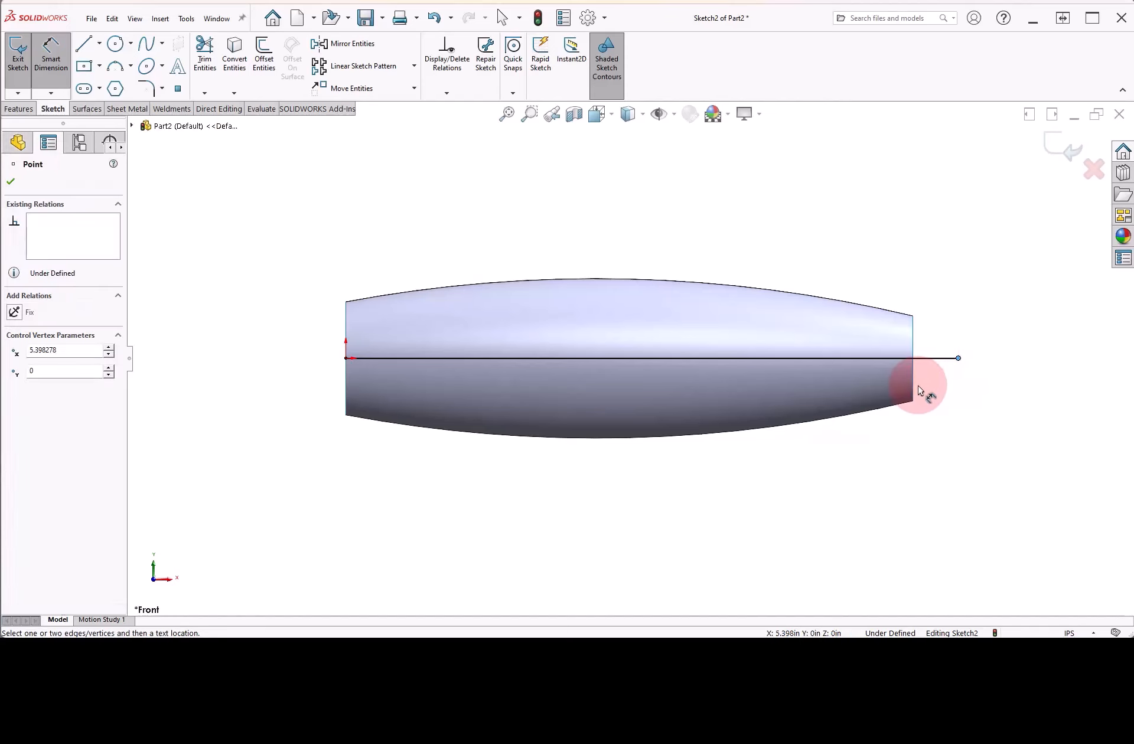
click(914, 390)
click(931, 425)
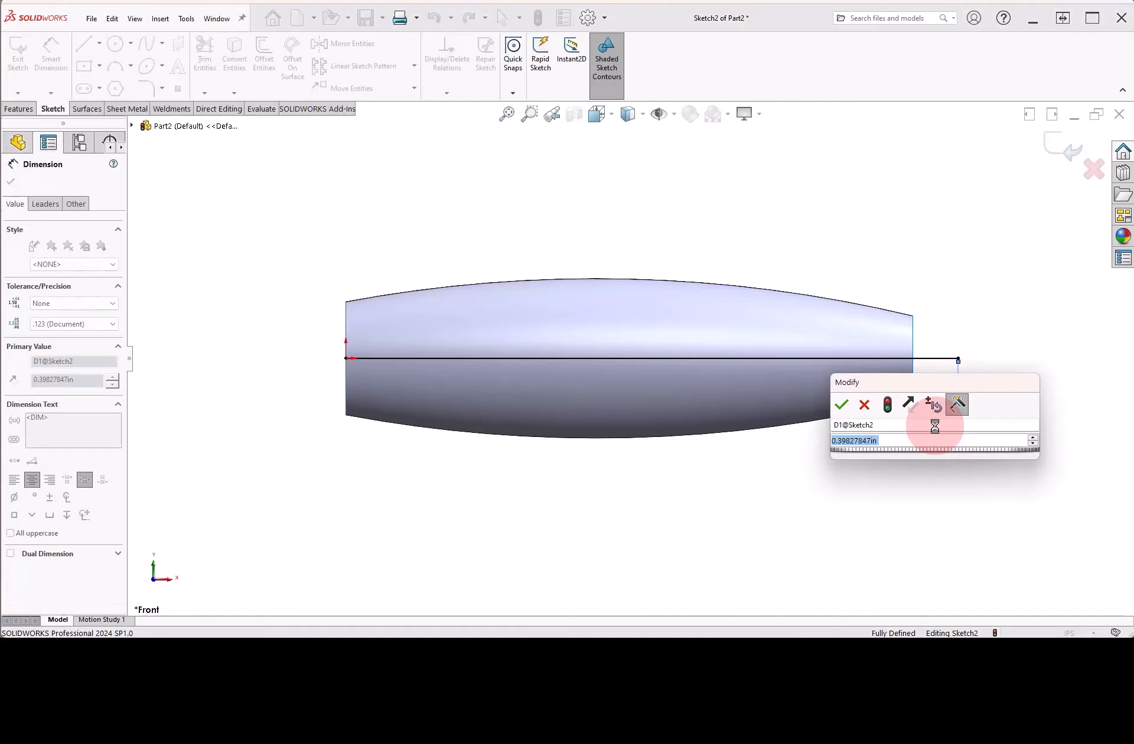
text(.5)
key(Return)
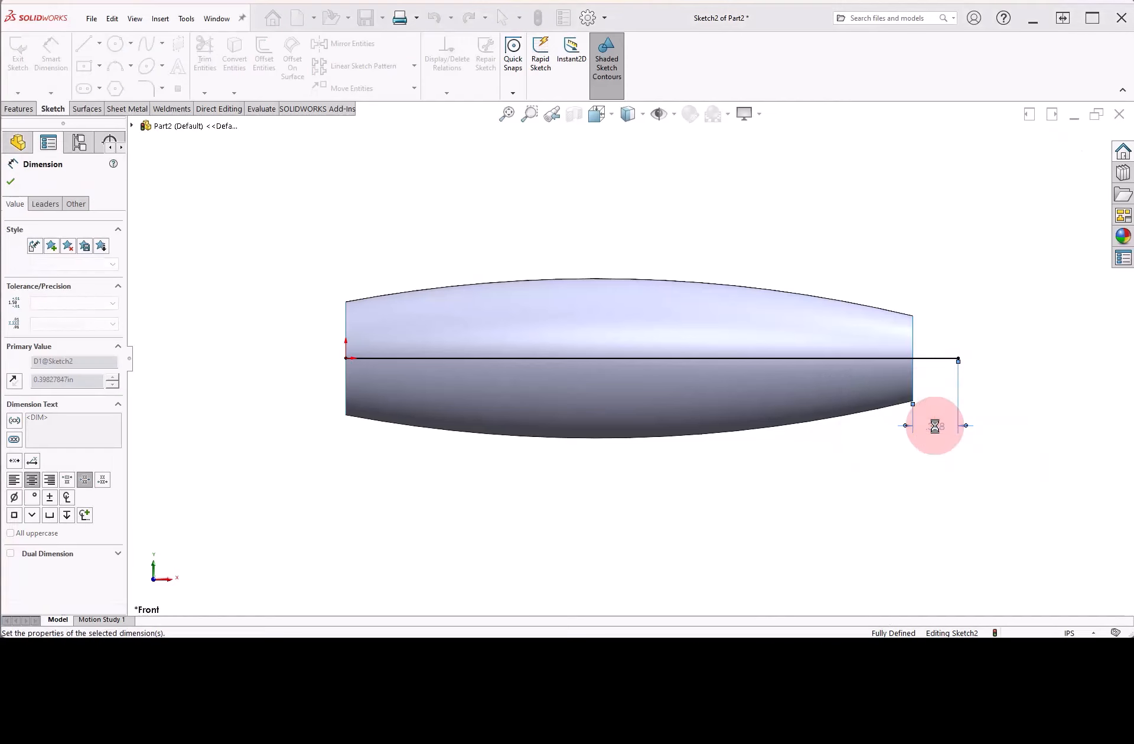
click(1055, 149)
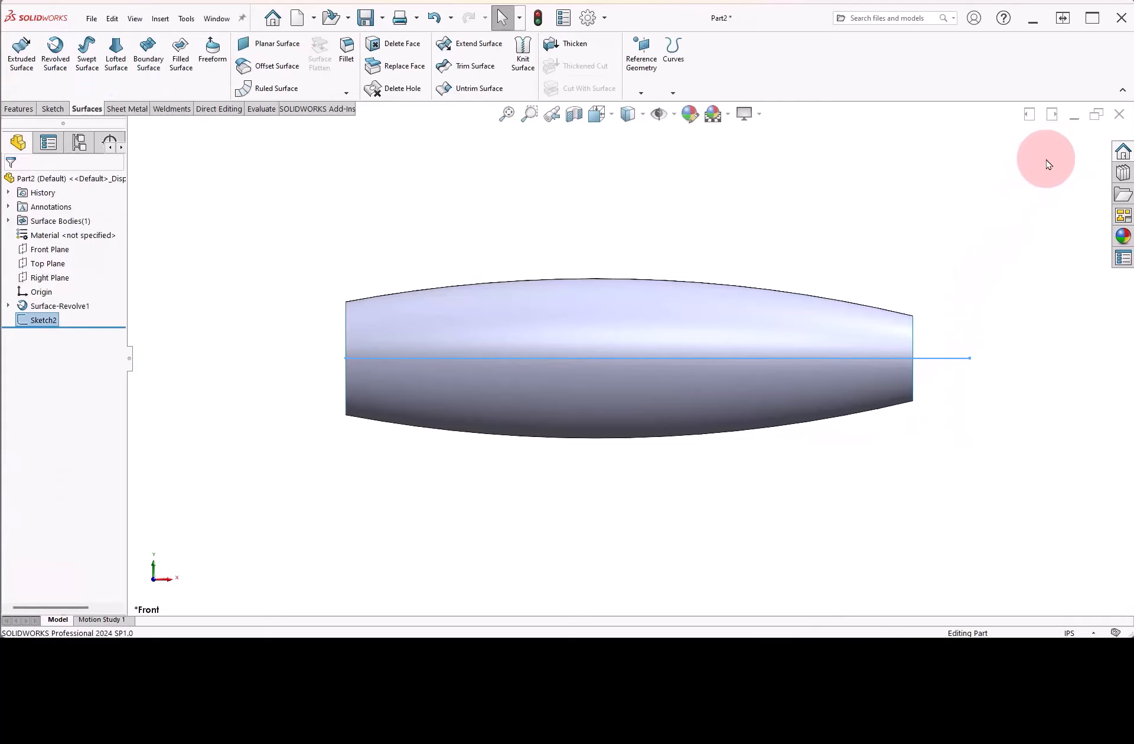
Step: Start a sketch on the Front Plane and draw a vertical line about 1.1 in long upward from the origin
click(51, 250)
click(58, 235)
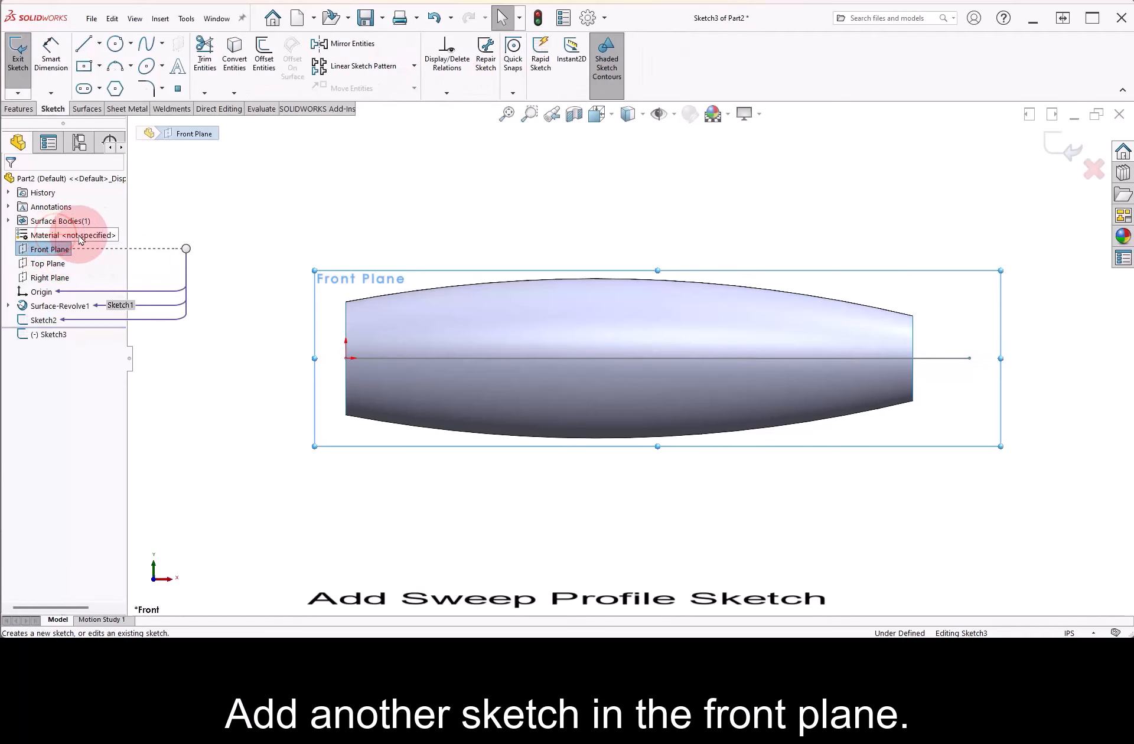
right_drag(421, 199, 365, 207)
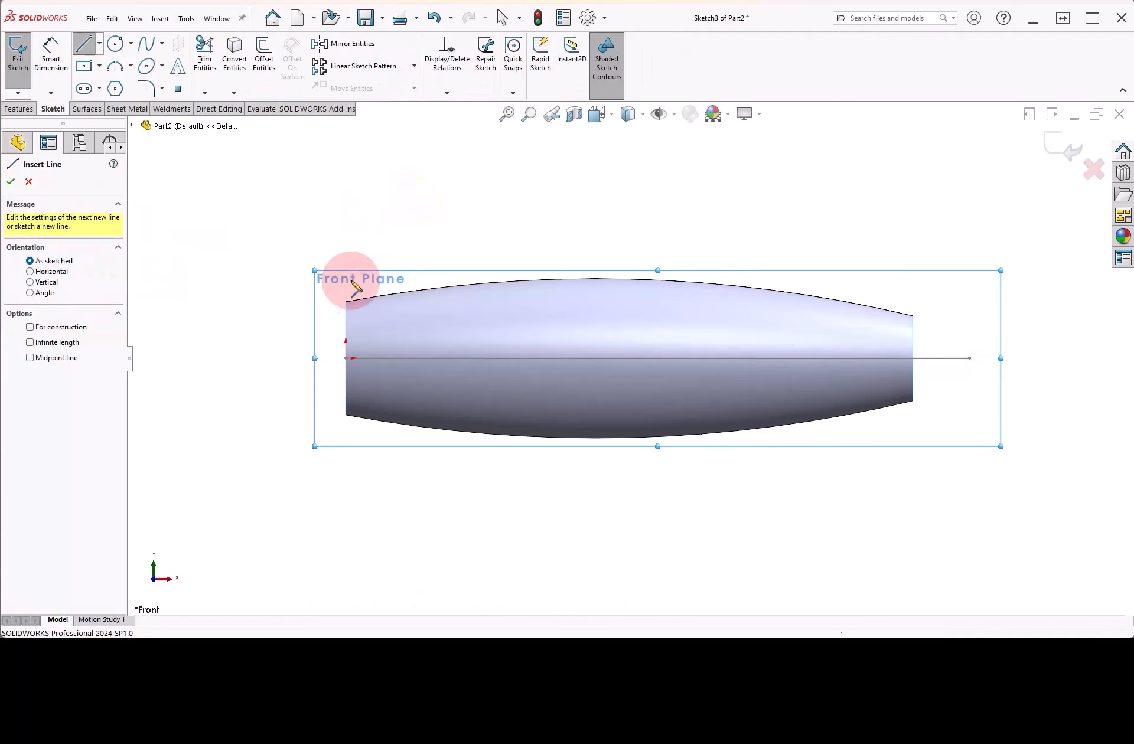
click(346, 358)
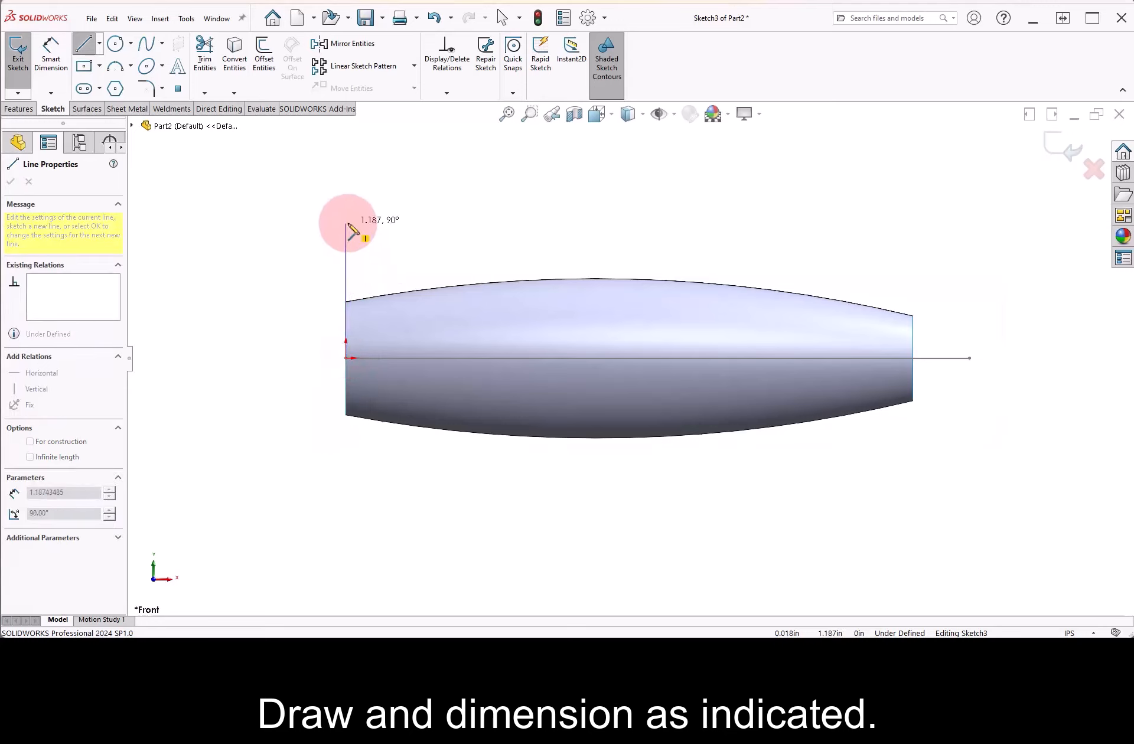
click(346, 233)
Step: Dimension the vertical line's length as 1 in and exit the sketch
right_drag(437, 240, 436, 184)
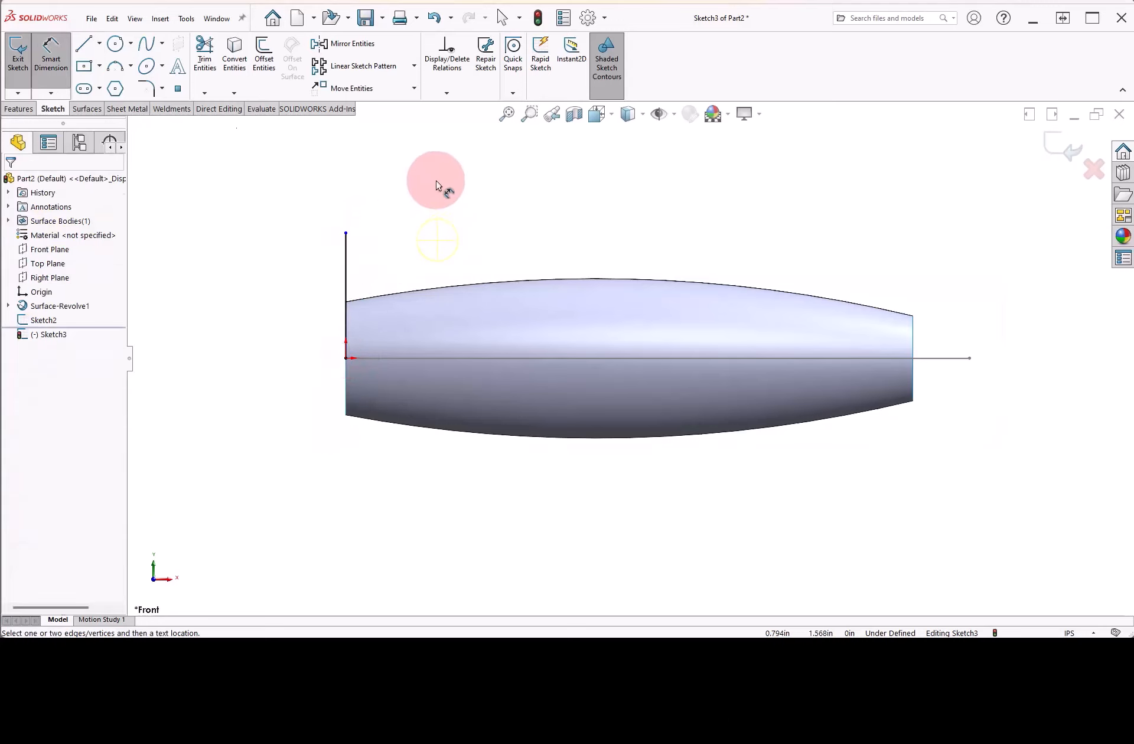
click(348, 282)
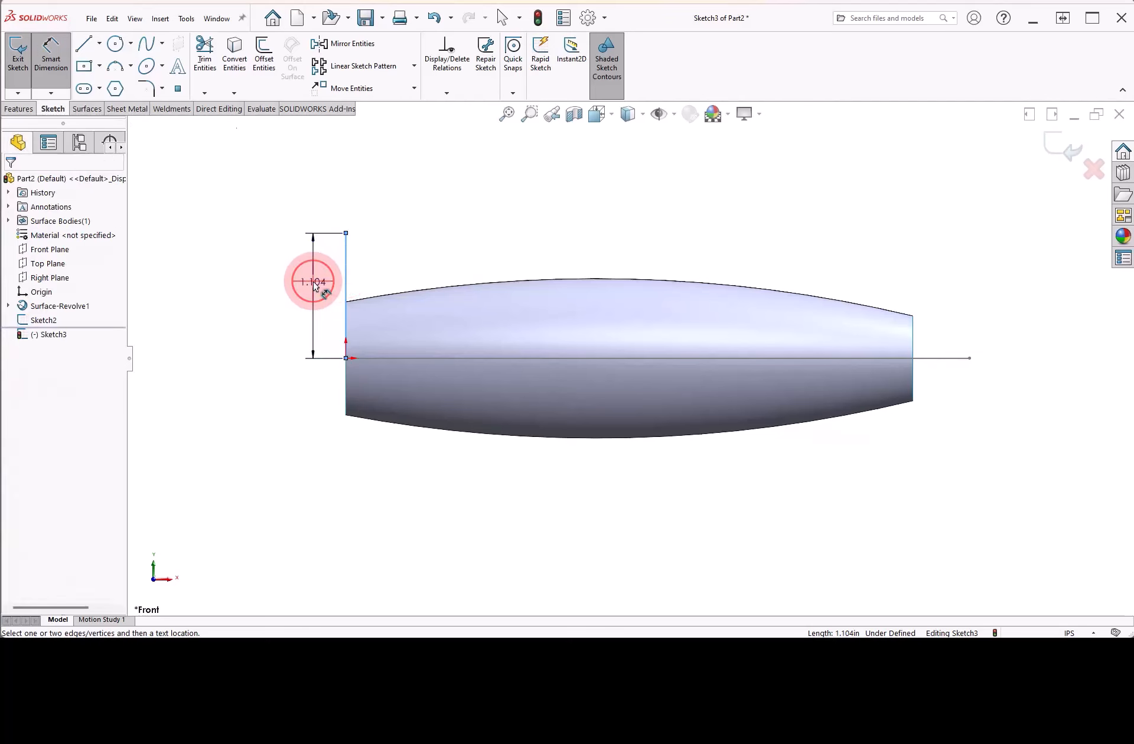
click(316, 284)
text(1)
key(Return)
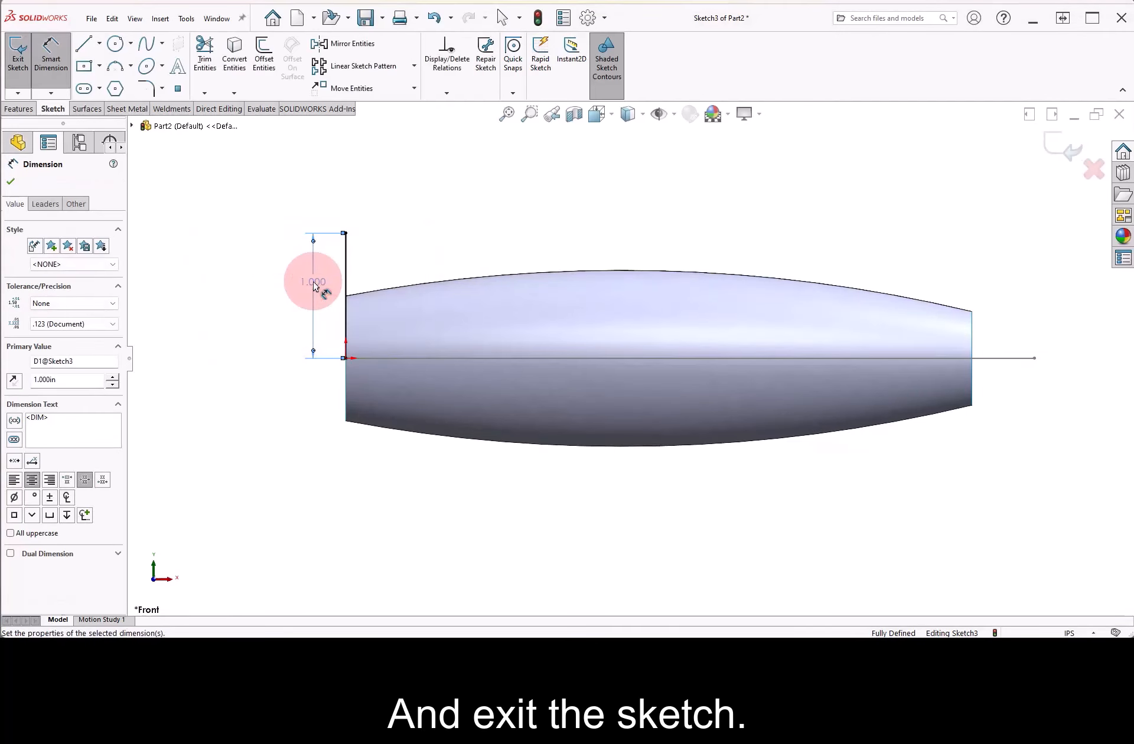
click(19, 64)
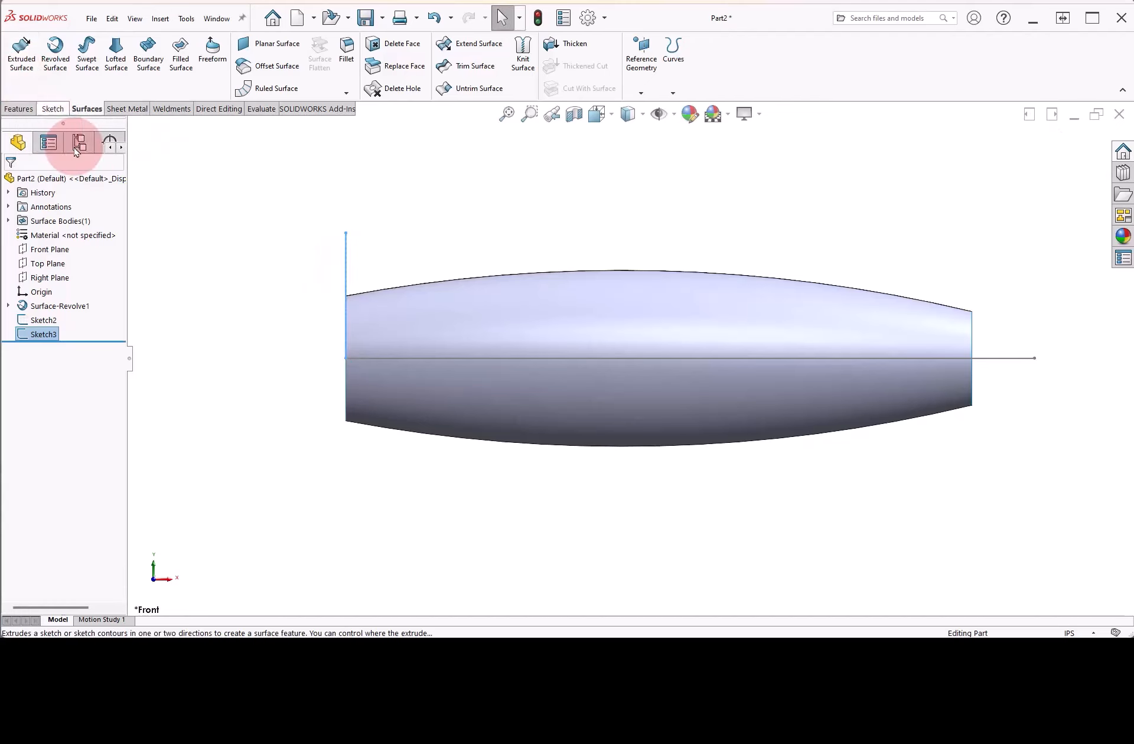
click(153, 207)
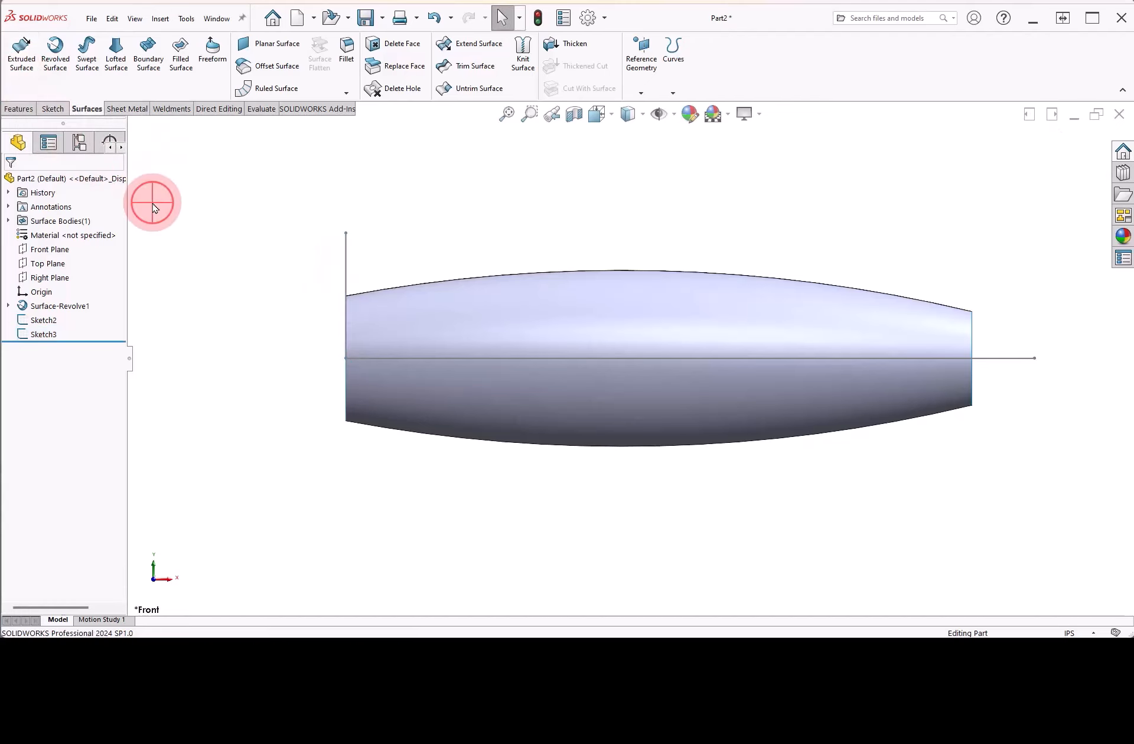
Step: Start a swept surface with the vertical line as the profile and the horizontal axis line as the path
click(89, 59)
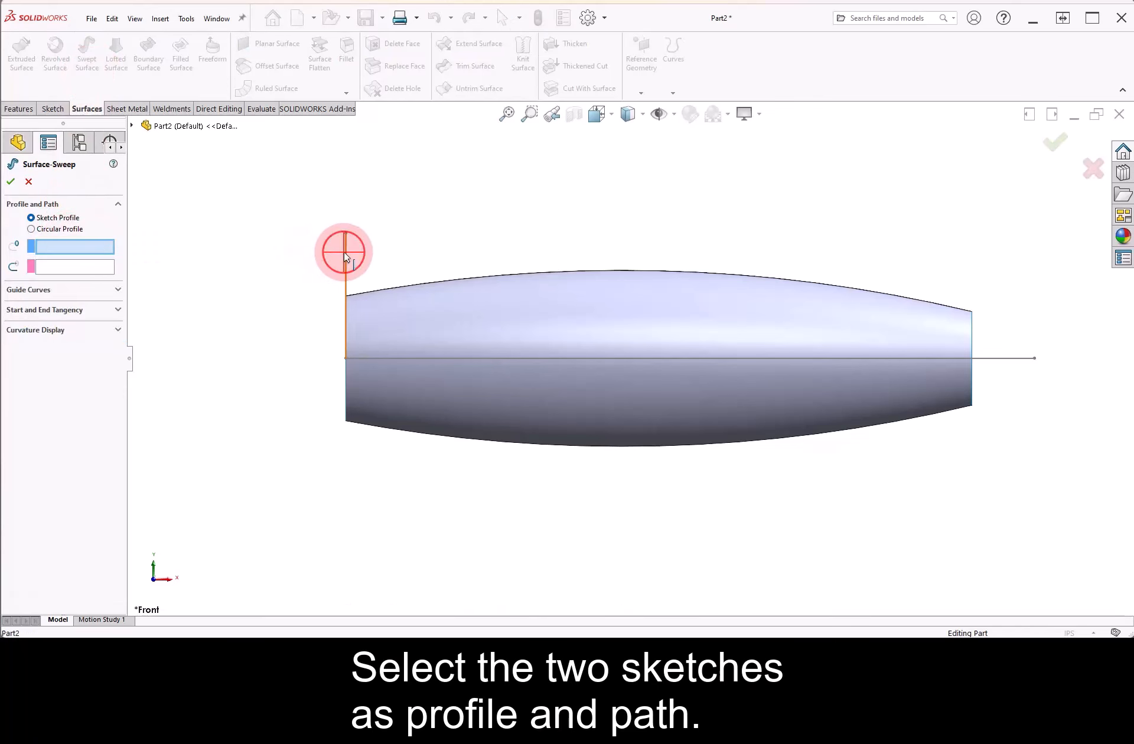
click(346, 256)
click(395, 358)
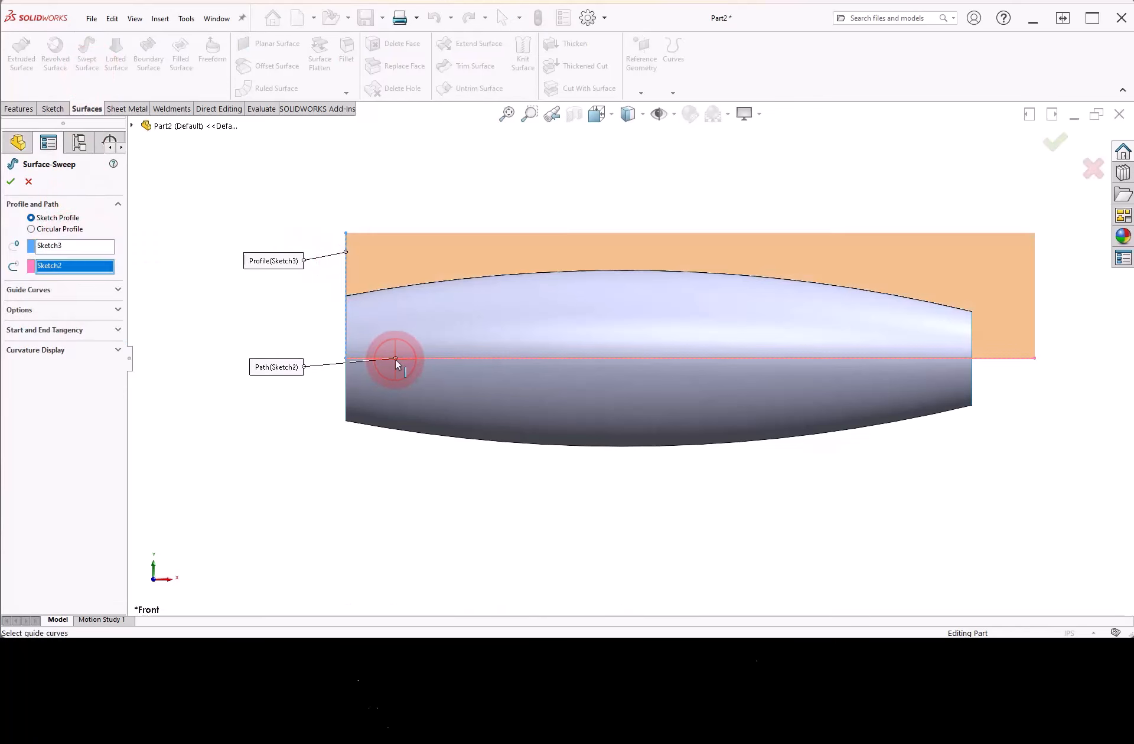
Step: Set the sweep's profile twist to a specified value of 4 revolutions and create the spiral surface
click(118, 311)
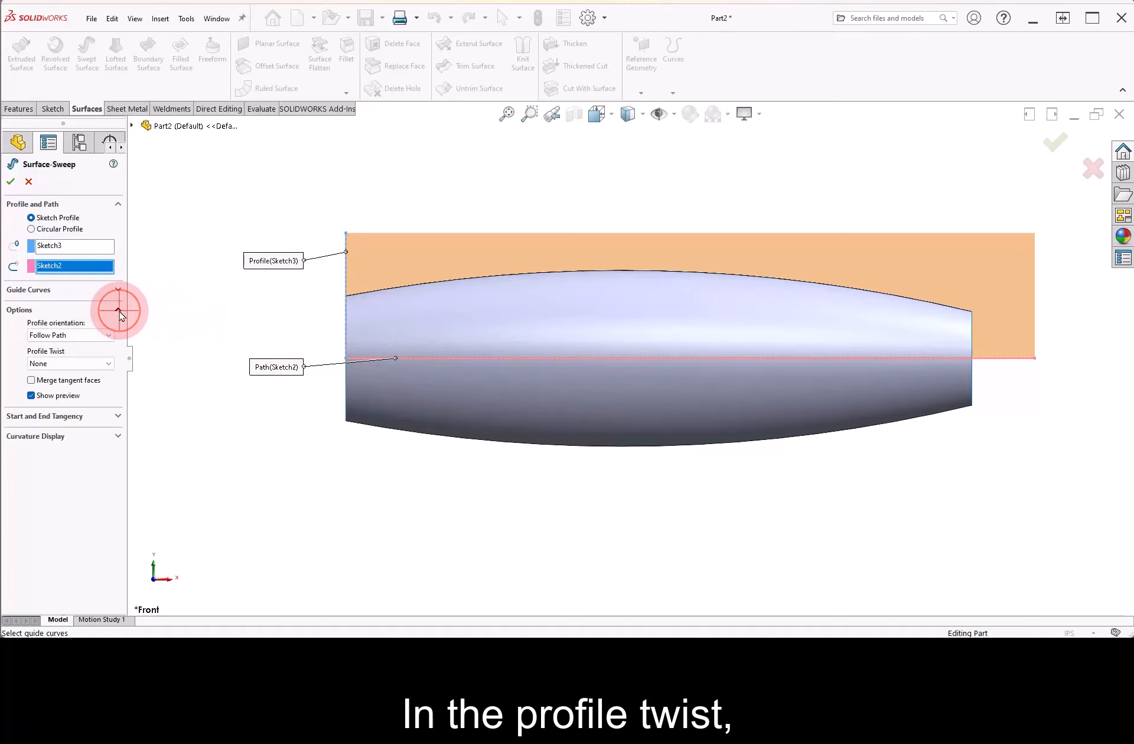
click(109, 363)
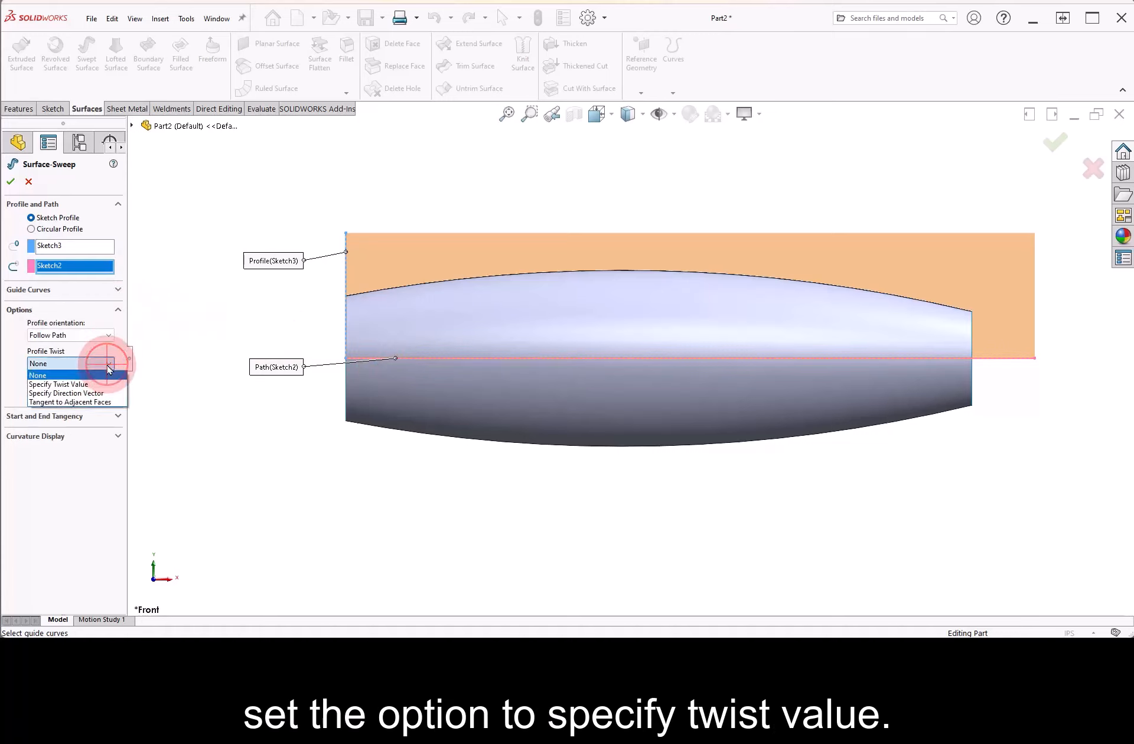
click(103, 386)
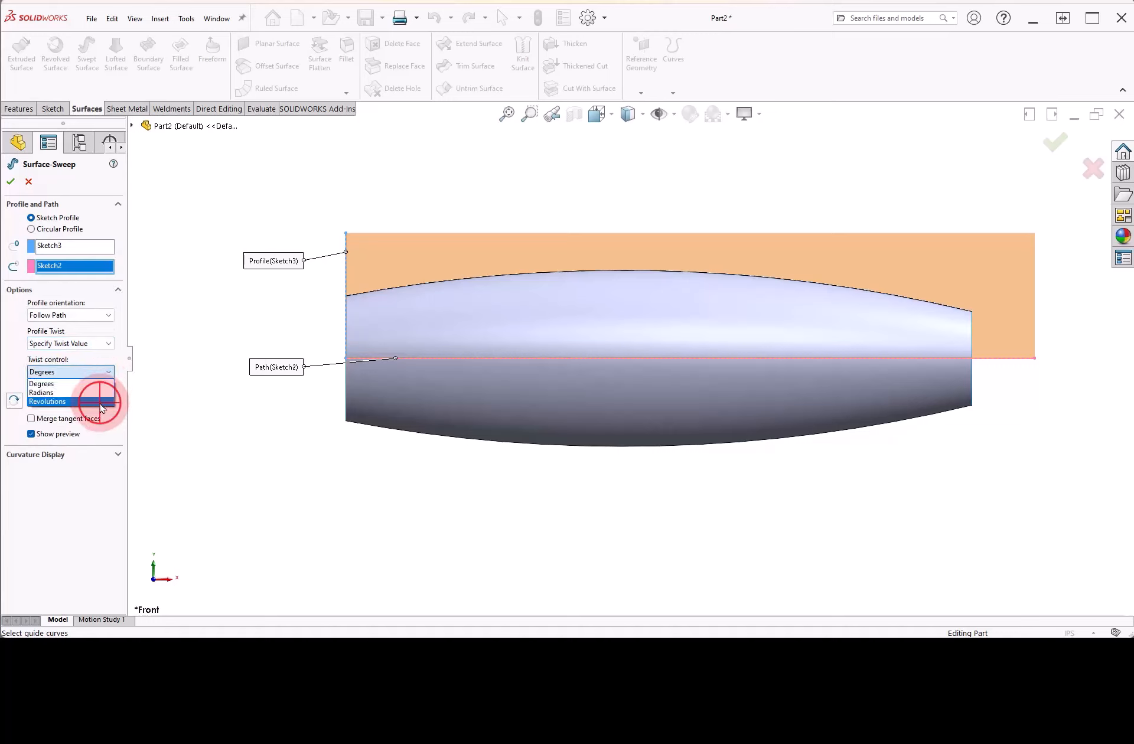
click(102, 401)
double_click(55, 400)
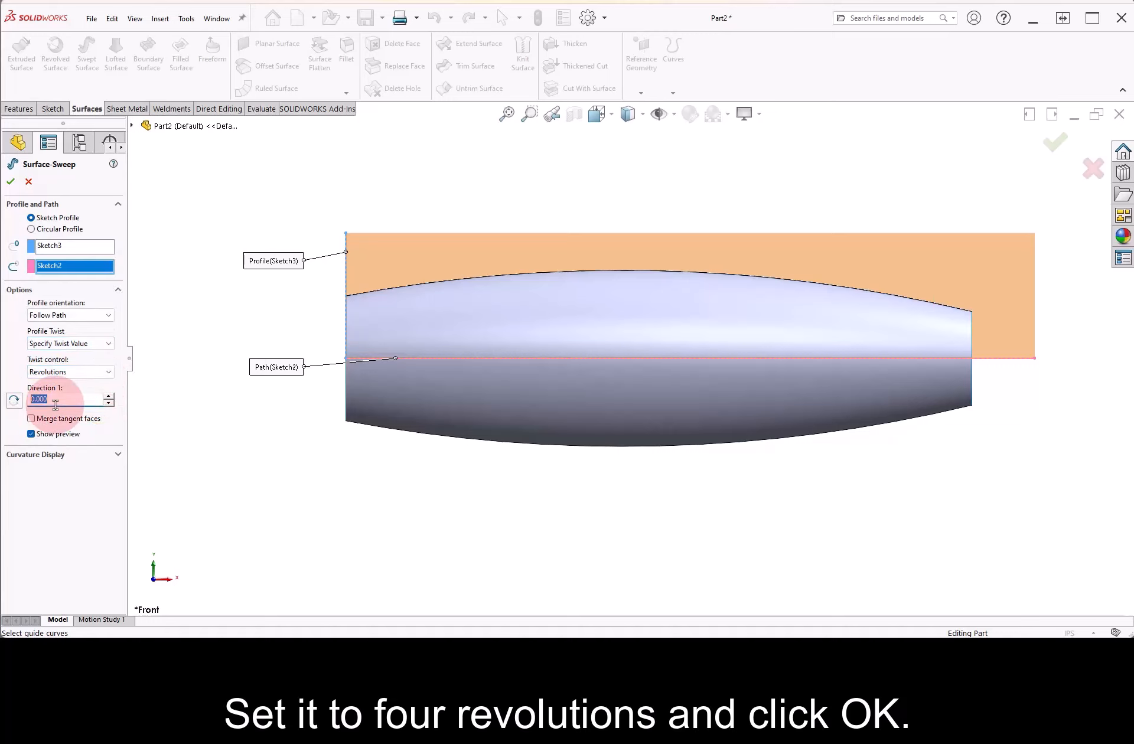
text(4)
click(186, 396)
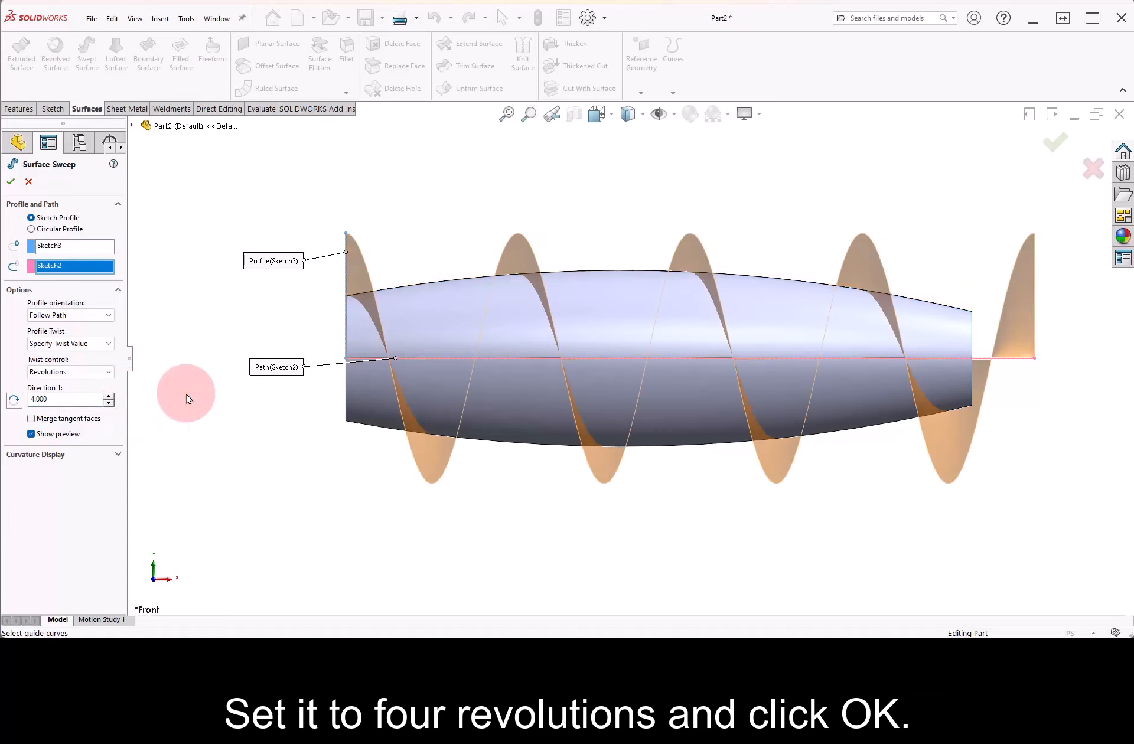
click(10, 183)
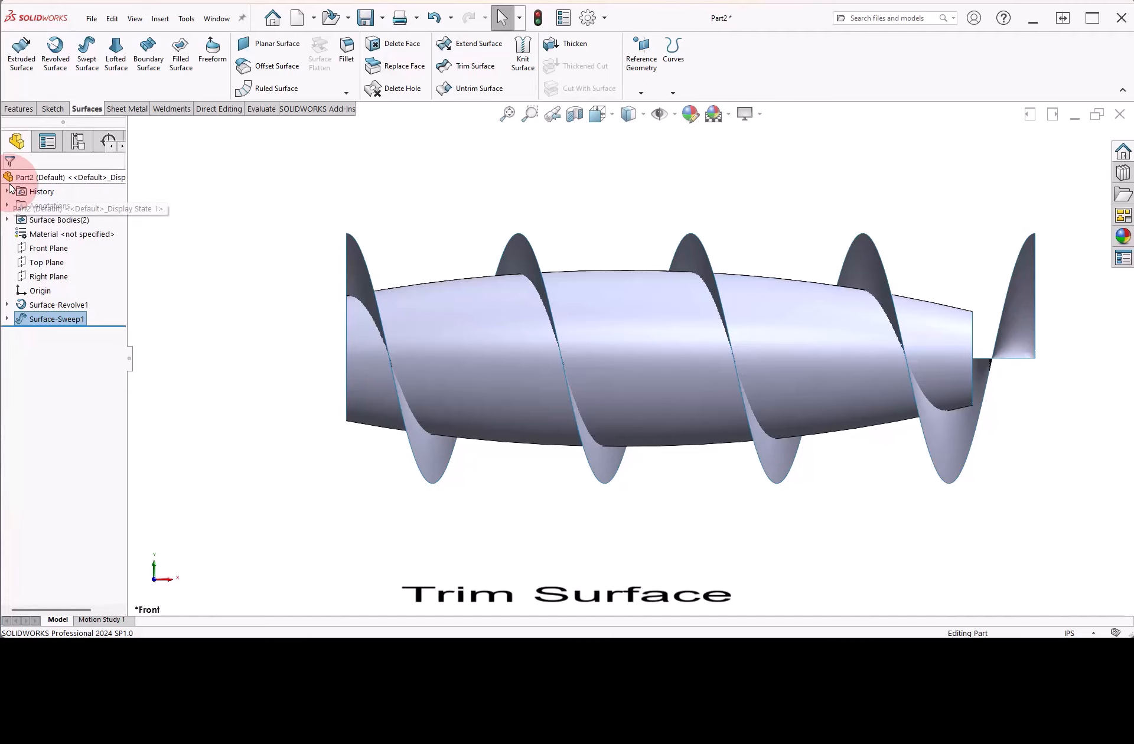
click(340, 177)
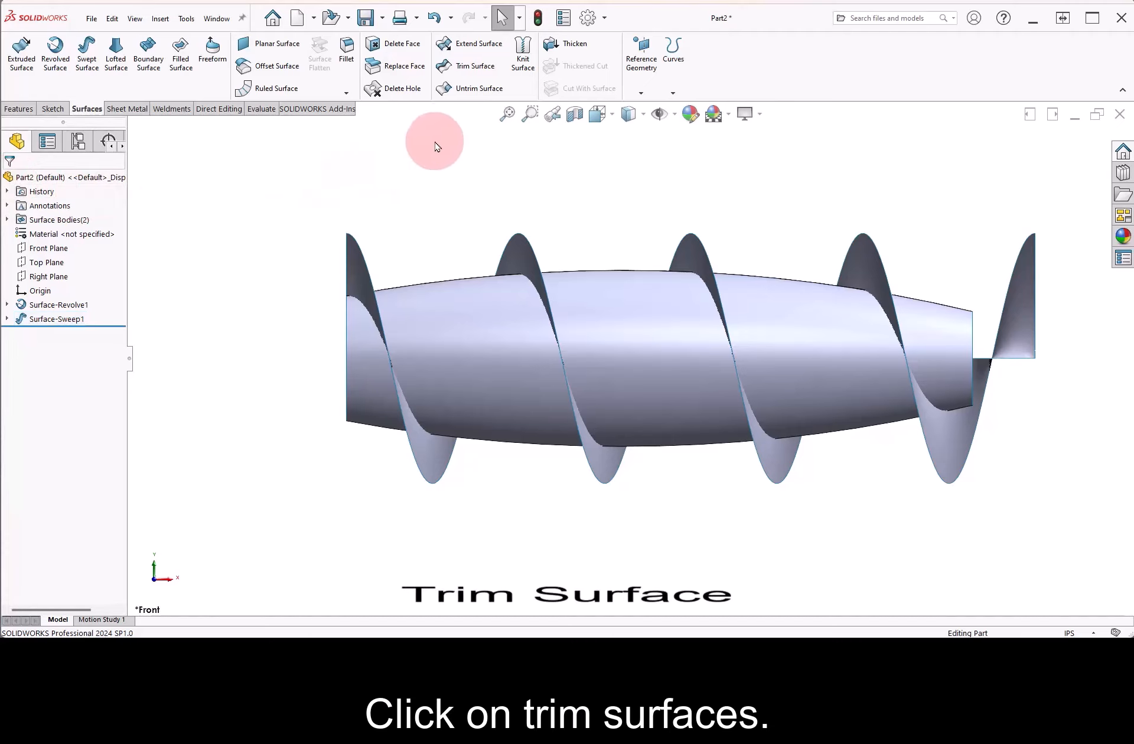
Step: Trim the spiral surface with a standard trim, using the revolved surface as the trim tool and keeping the outer spiral portion
click(475, 70)
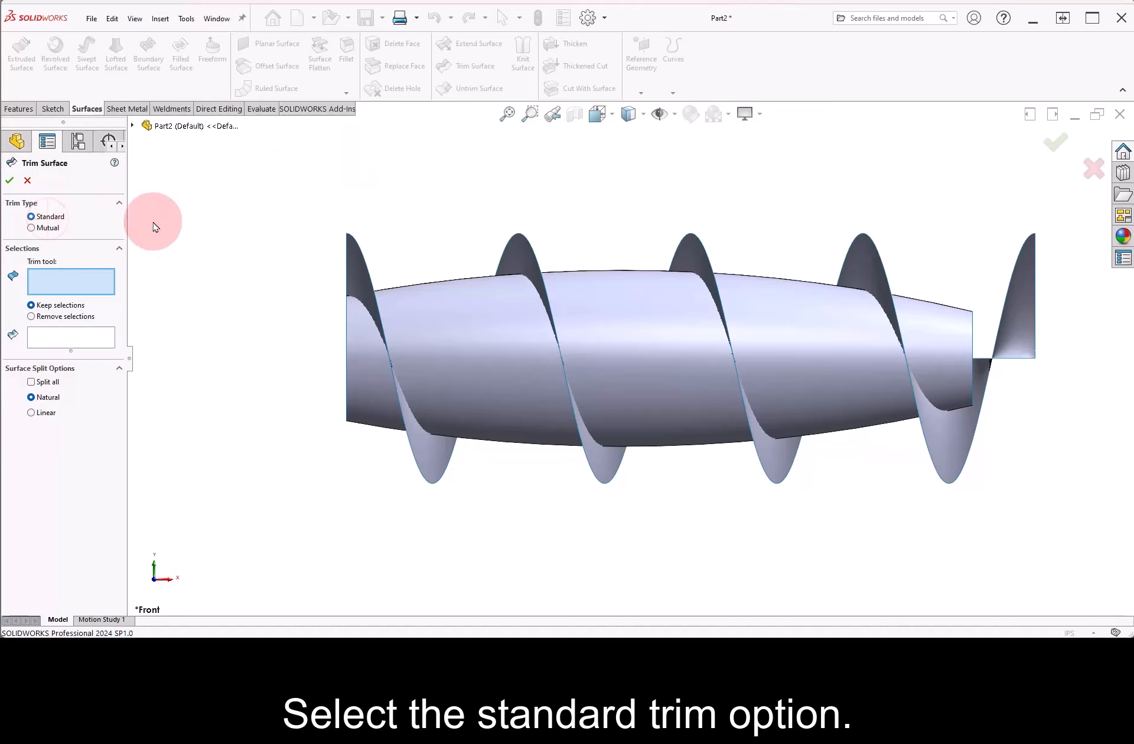
click(453, 325)
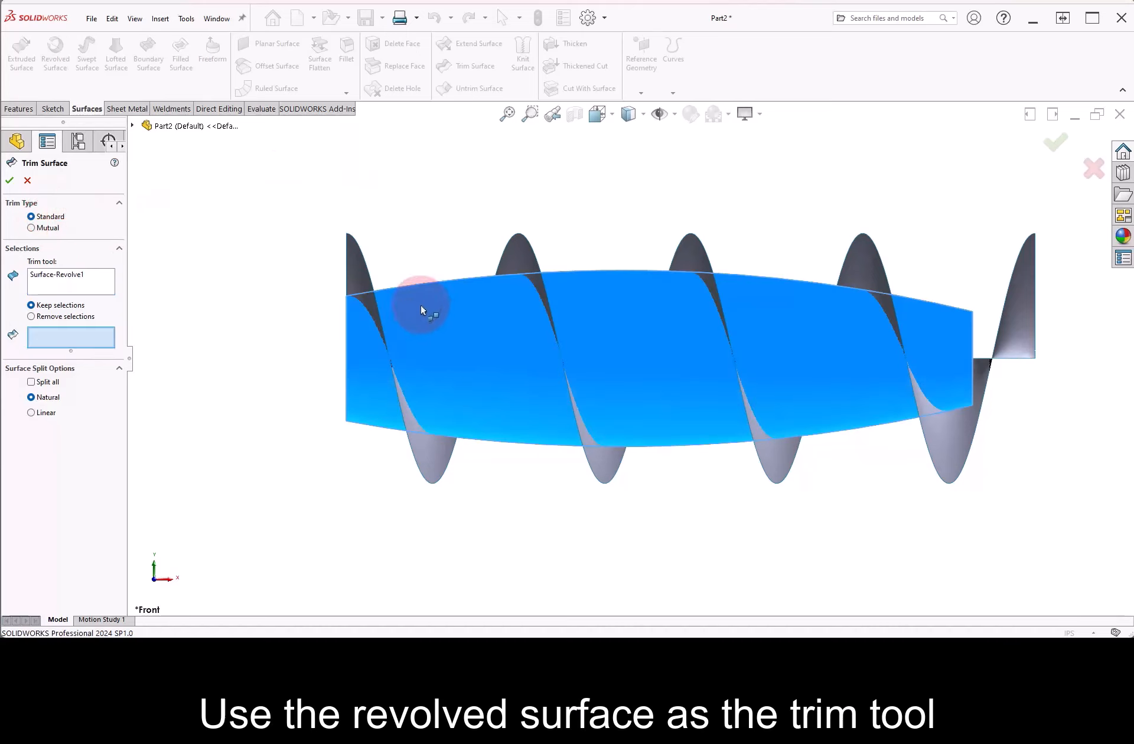
click(361, 270)
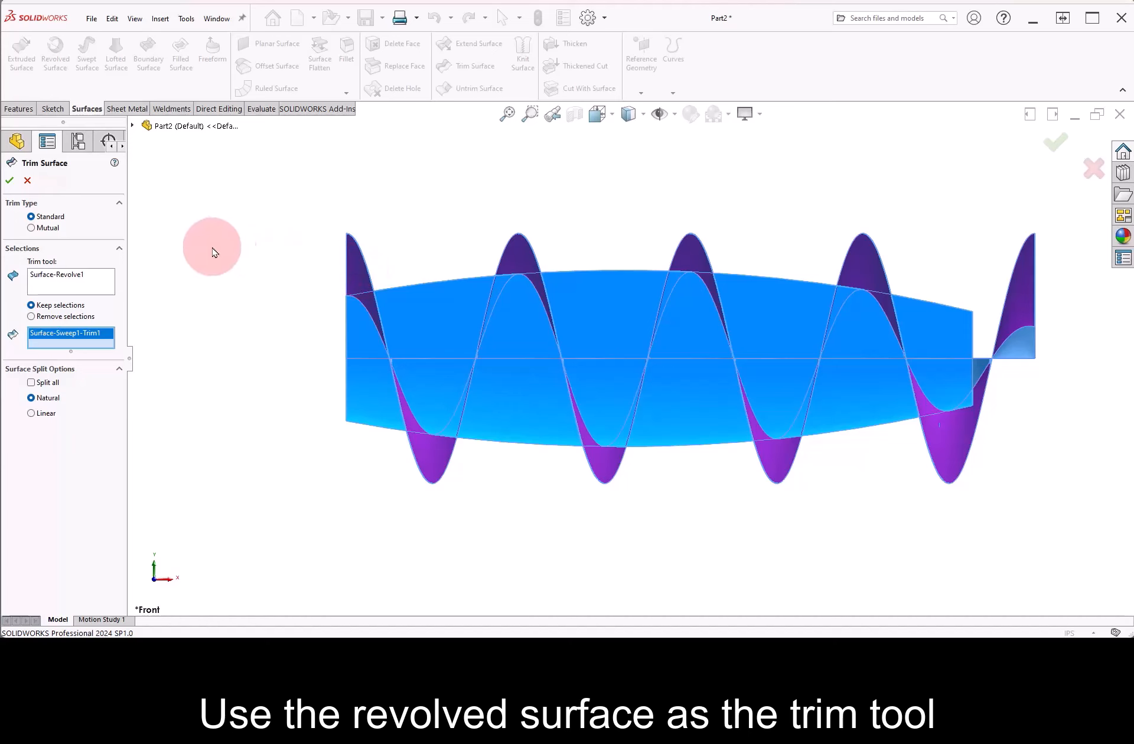
click(9, 180)
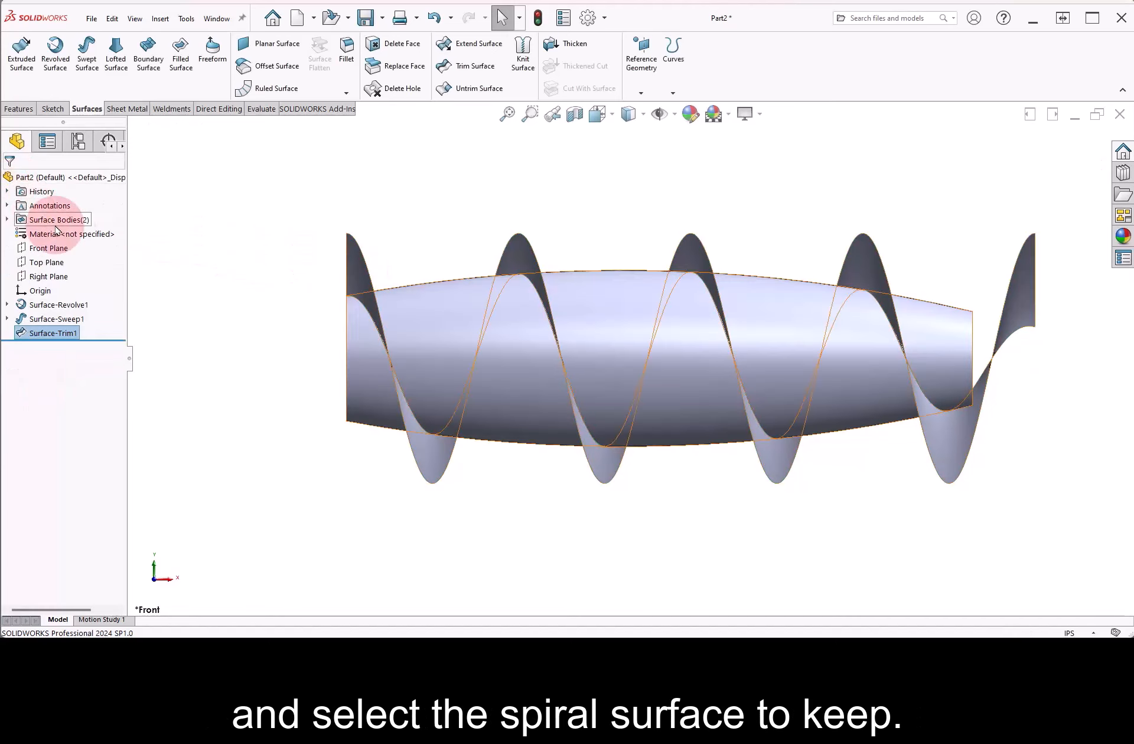
Step: Hide the revolved surface body and inspect the trimmed spiral before returning to the front view
click(423, 317)
click(473, 280)
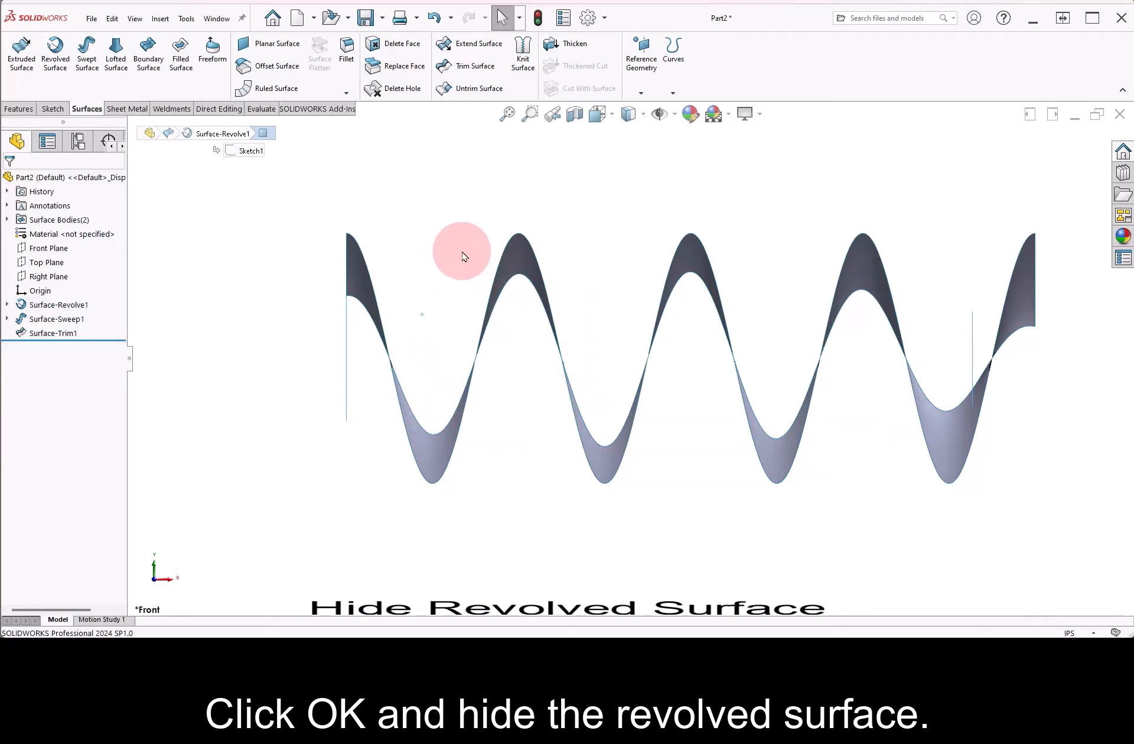
click(466, 249)
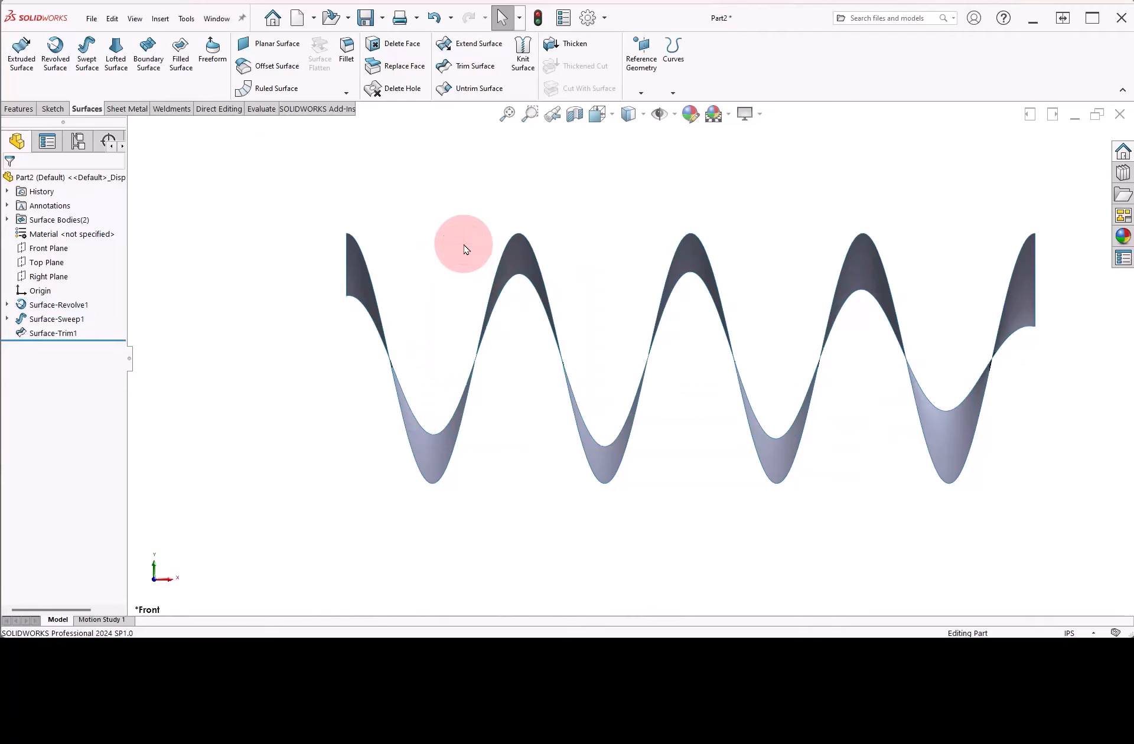
middle_drag(554, 238, 588, 215)
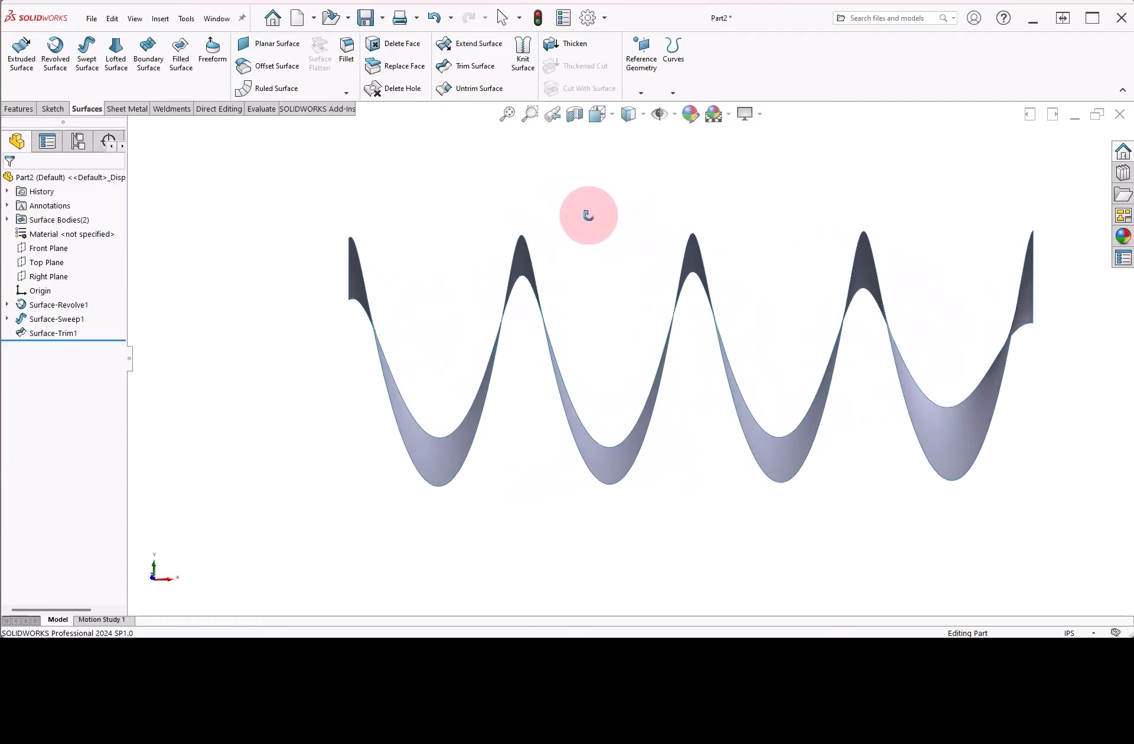
key(ctrl+1)
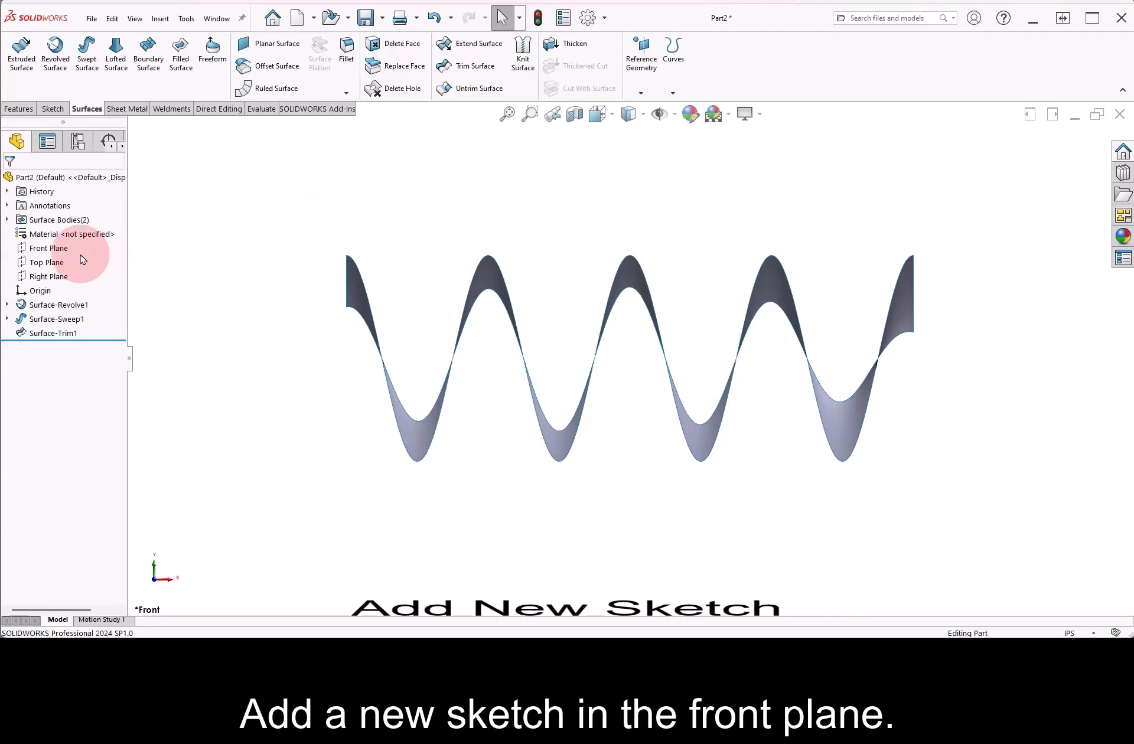
Step: Start a sketch on the Front Plane, show the revolved surface's sketch and convert its arc into the new sketch
click(54, 251)
click(62, 228)
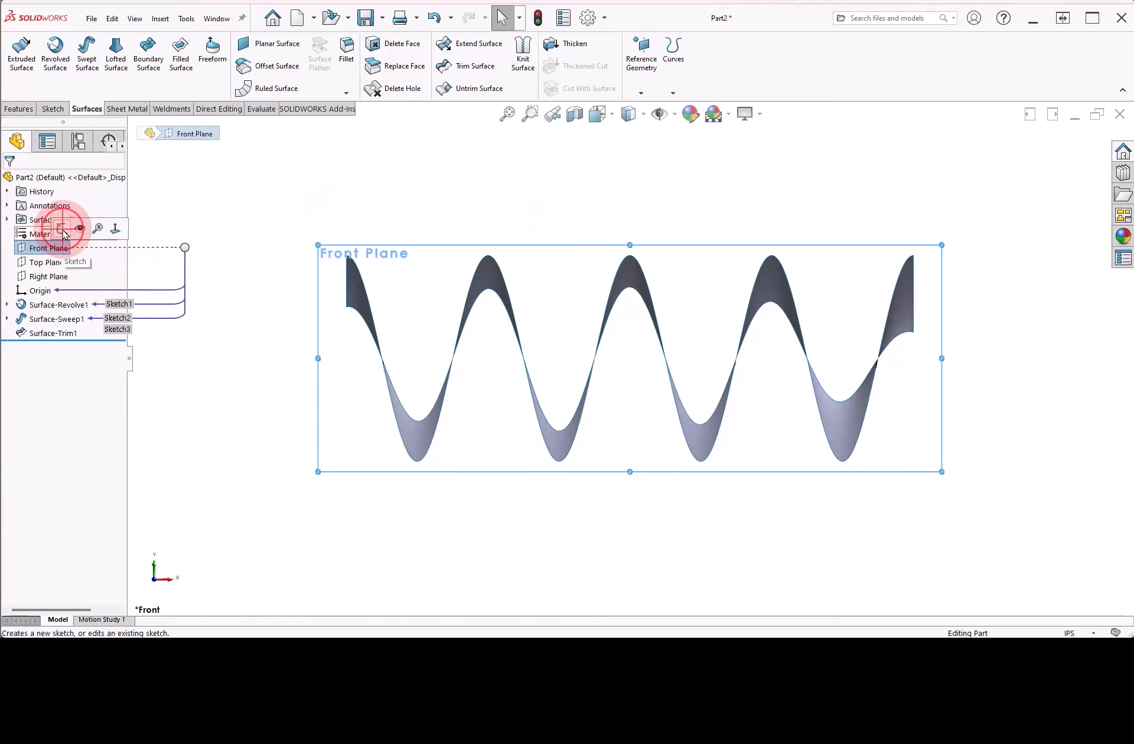
click(8, 305)
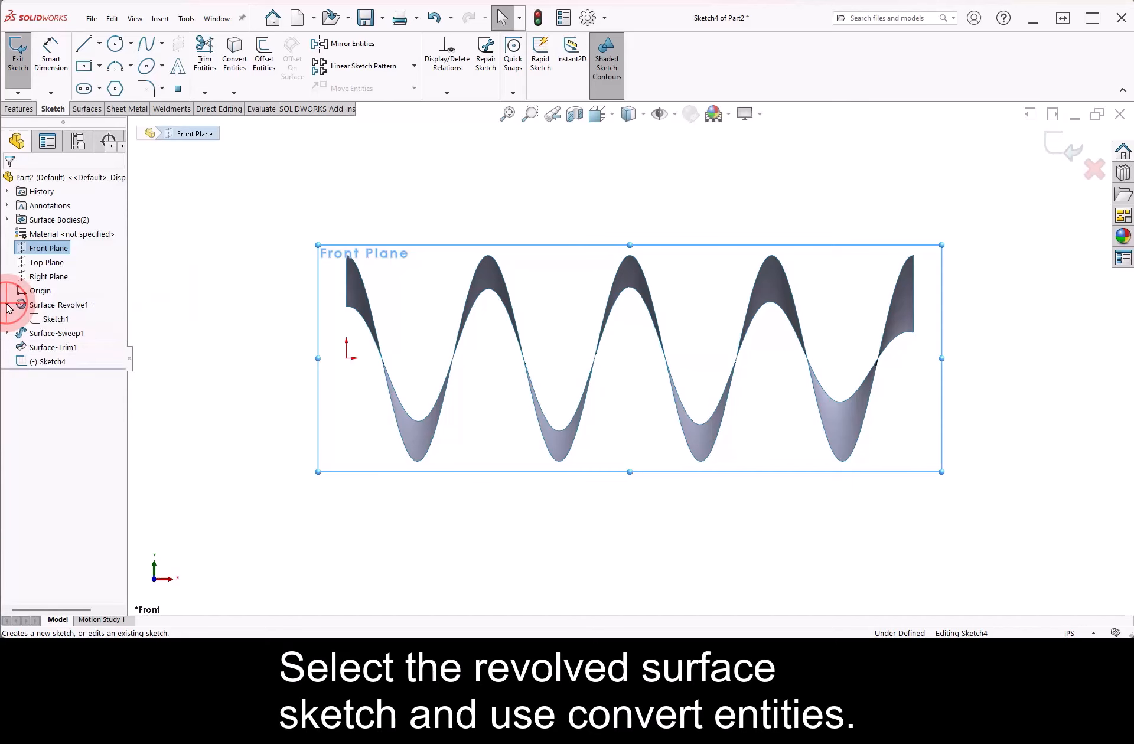
click(56, 322)
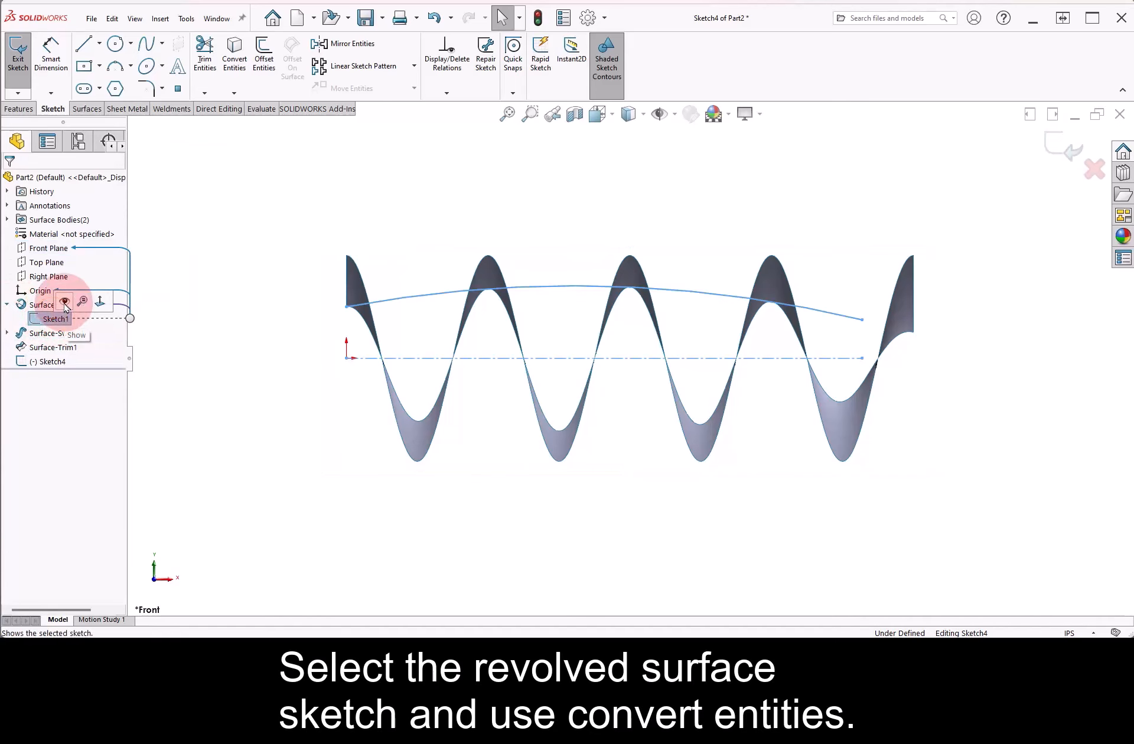
click(65, 304)
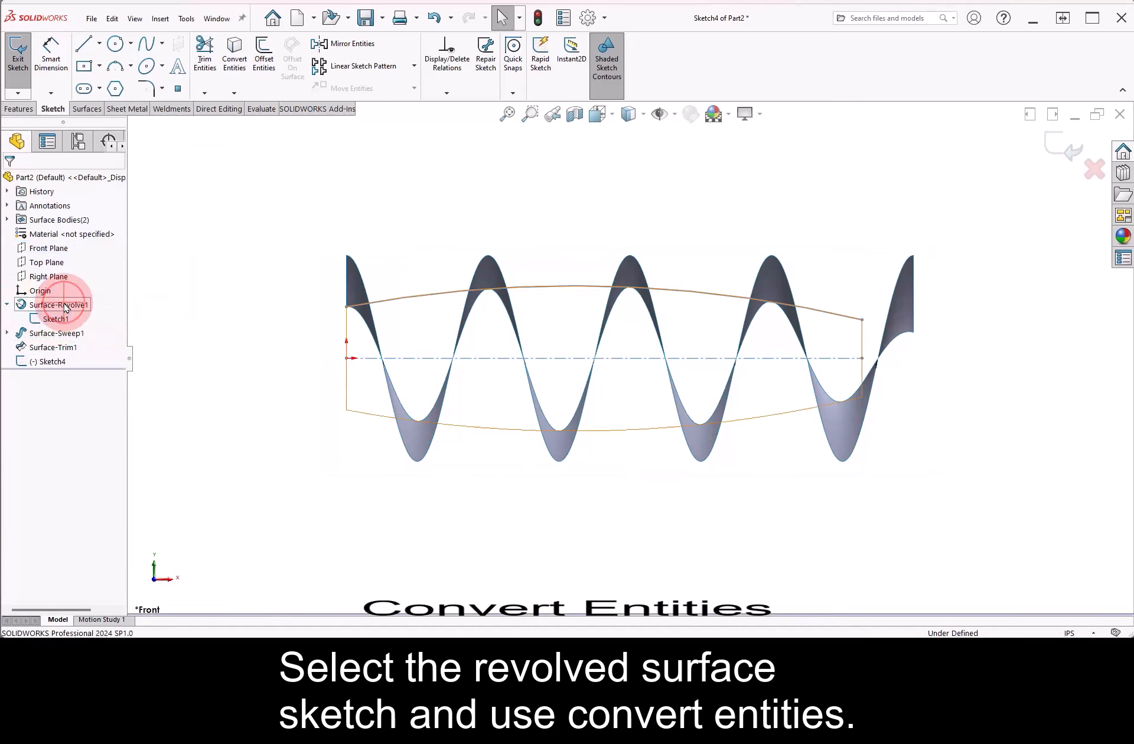
click(421, 299)
click(239, 54)
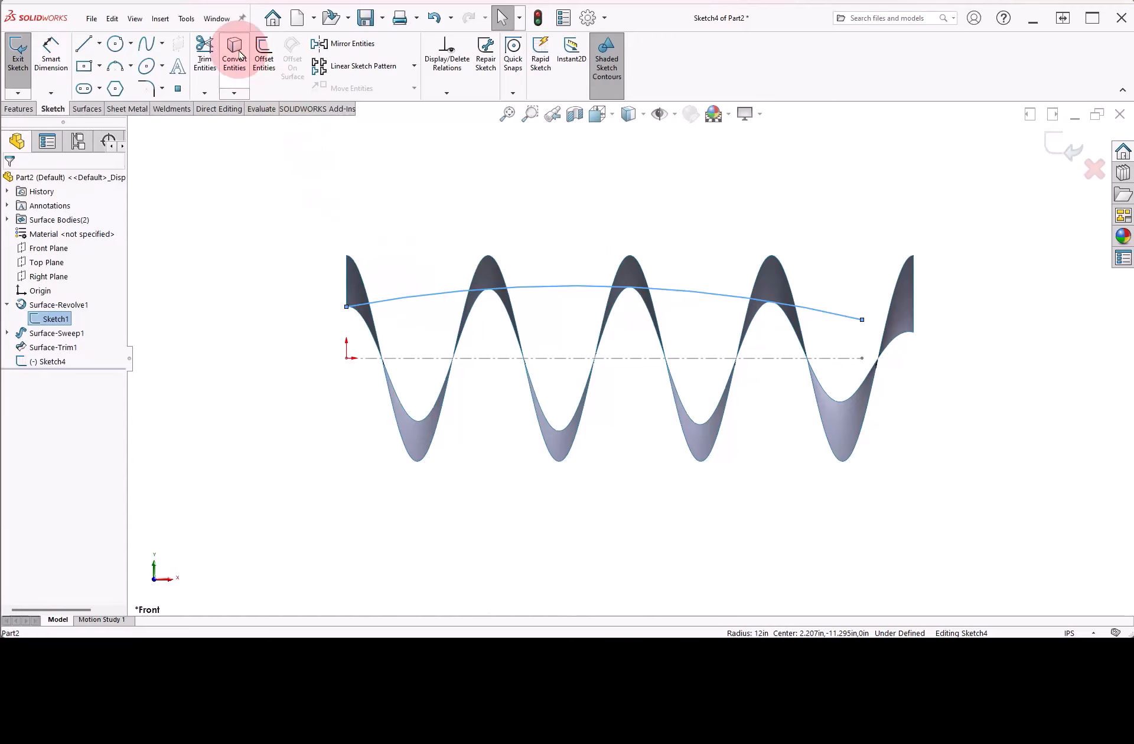
Step: Close the profile under the converted arc with lines down to the origin, along the centerline and up to the arc's far endpoint
key(l)
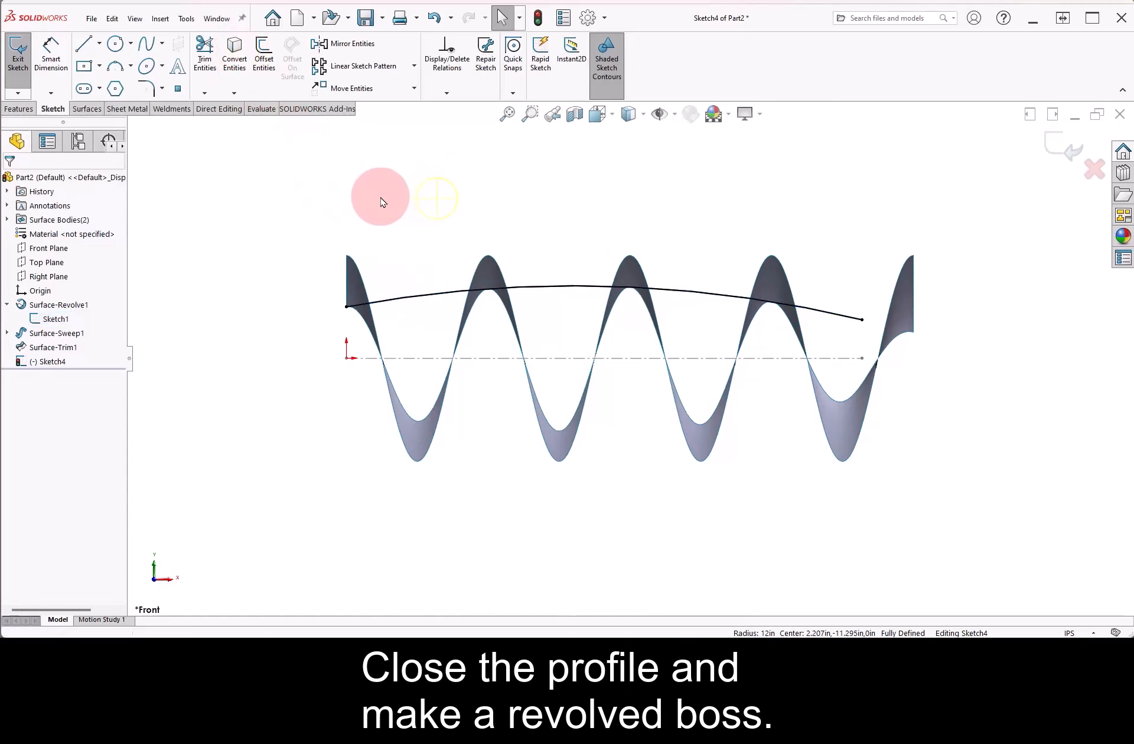
click(347, 306)
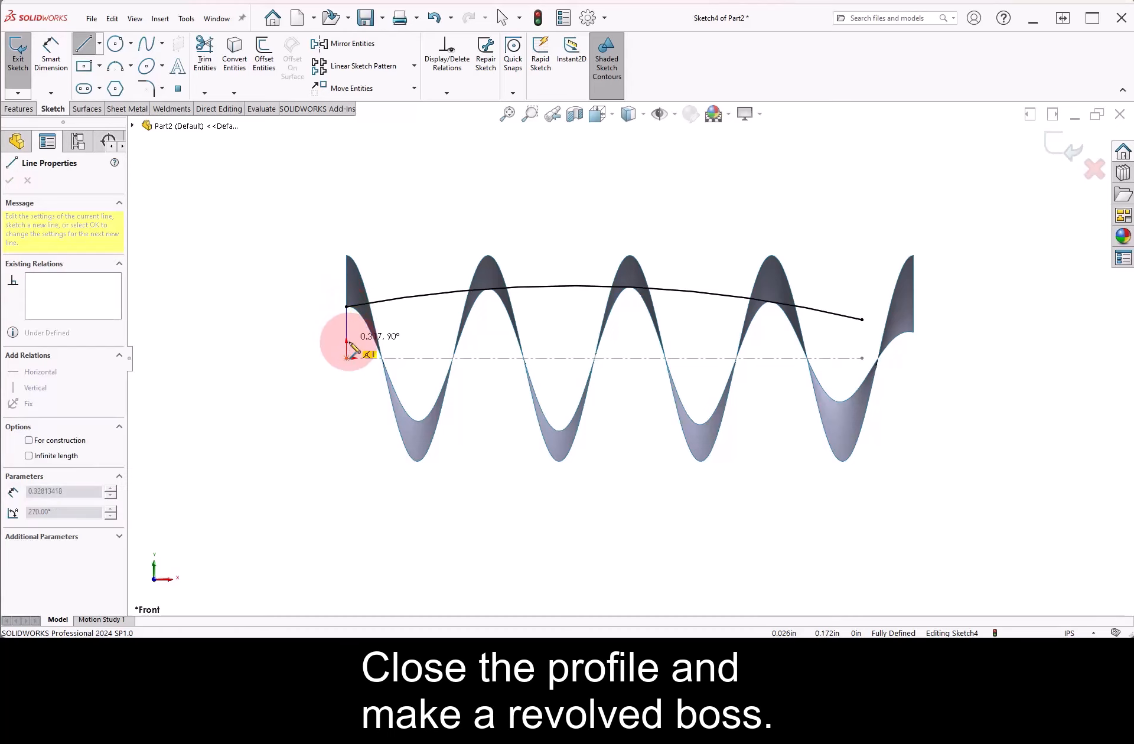
click(346, 358)
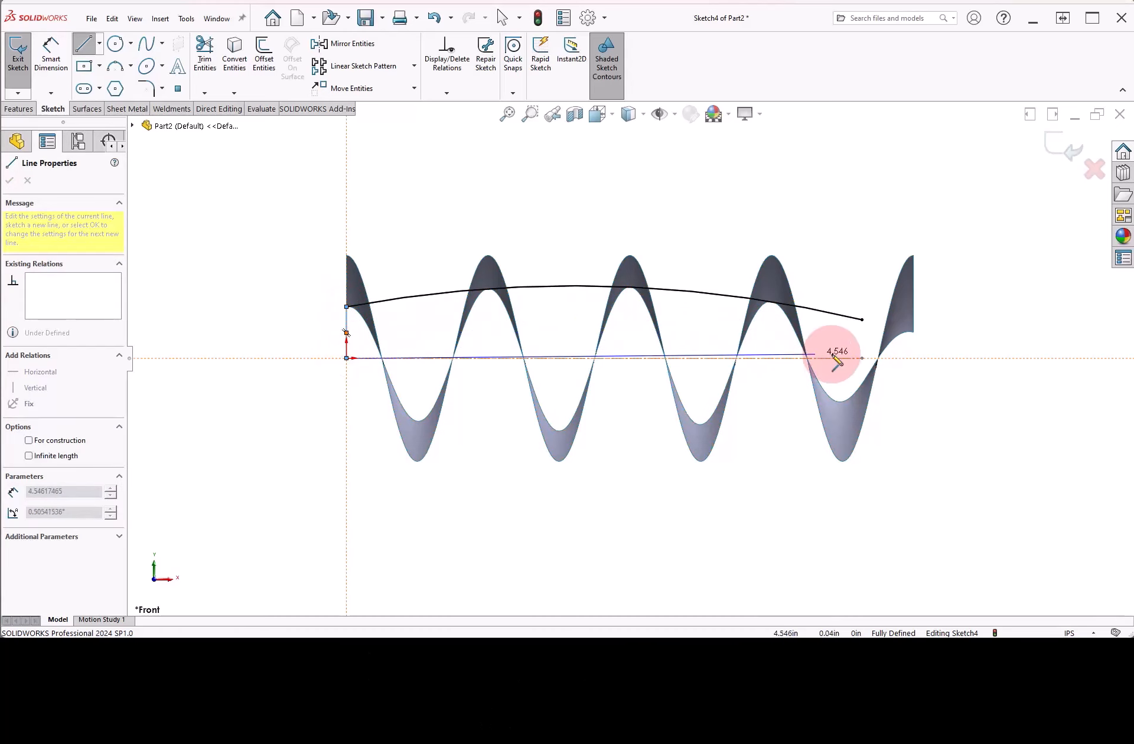
click(862, 358)
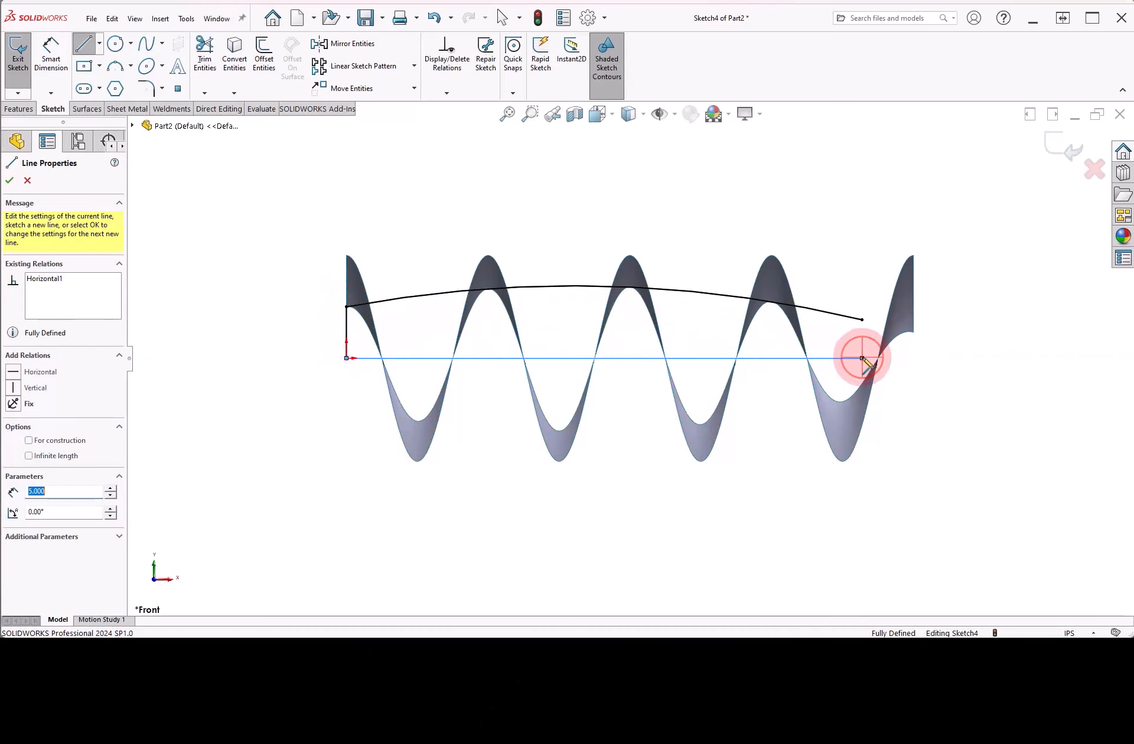
click(862, 320)
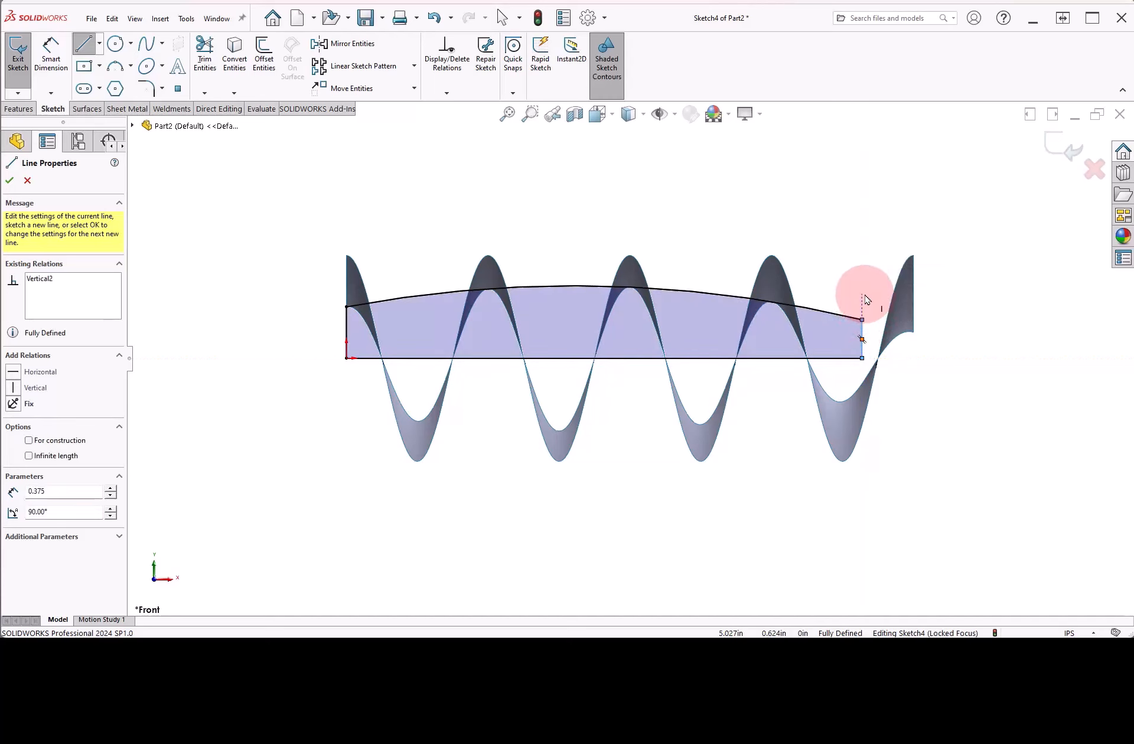
Step: Revolve the closed profile 360 degrees into a solid boss about its long straight line along the centerline
click(18, 109)
click(59, 70)
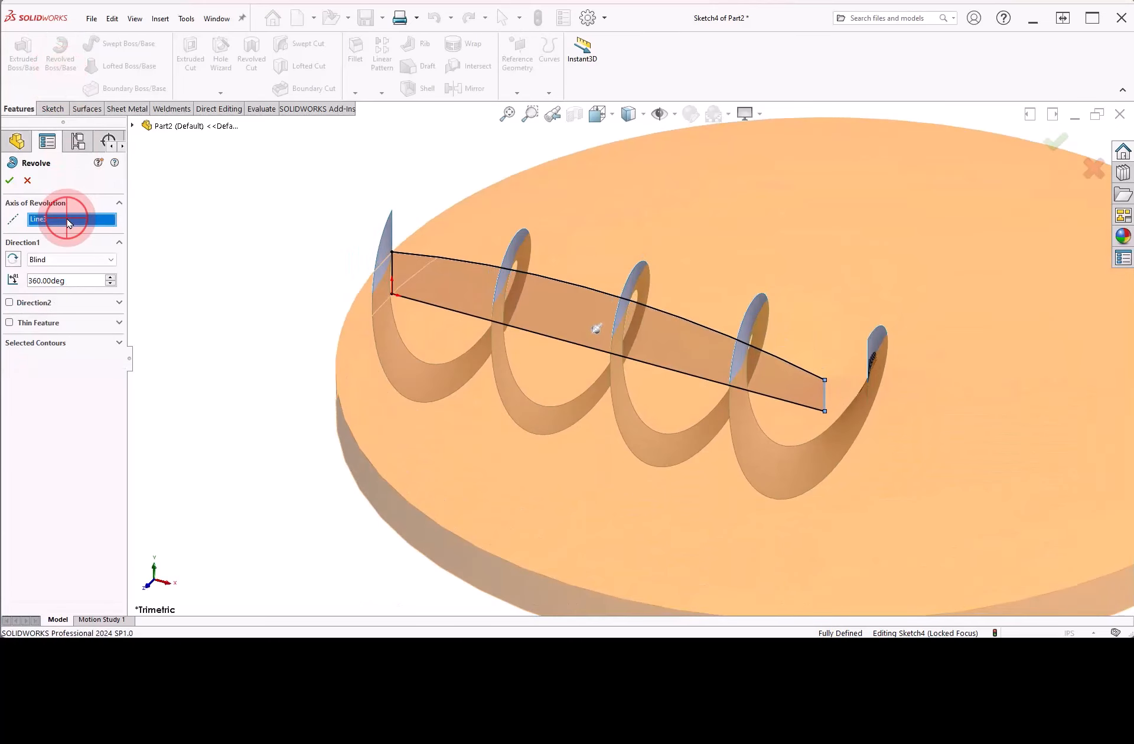
click(437, 310)
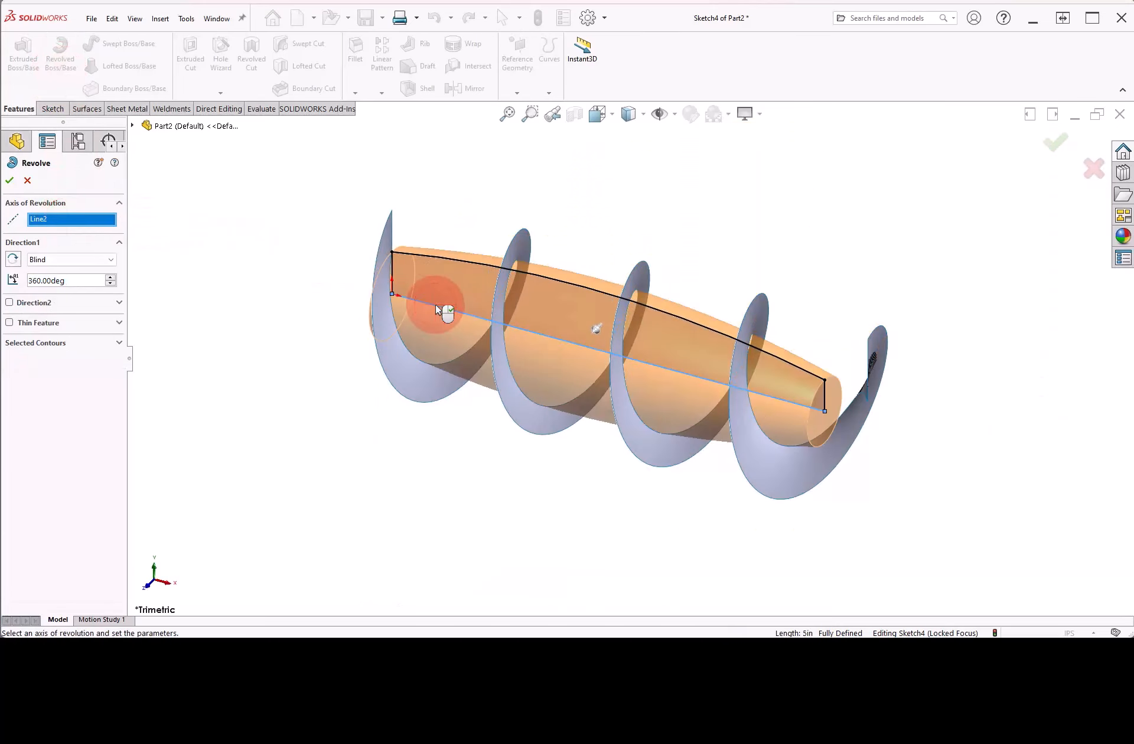
click(9, 182)
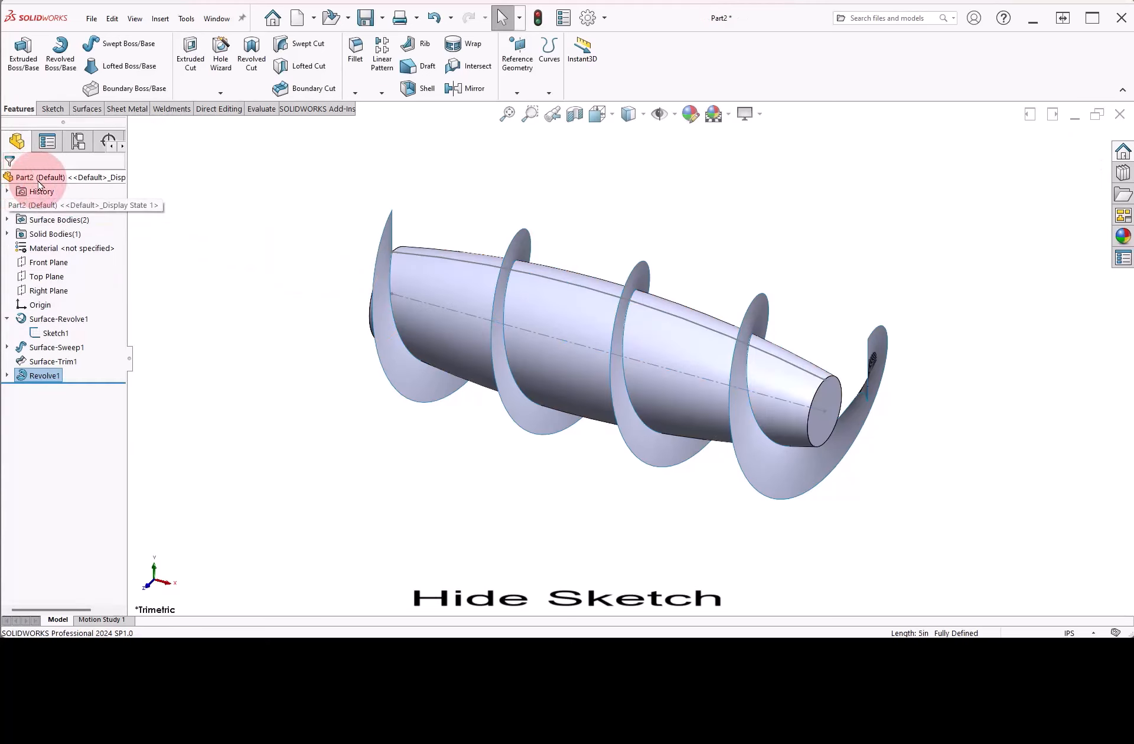
Step: Hide the revolved surface's arc sketch and return to the front view
click(436, 263)
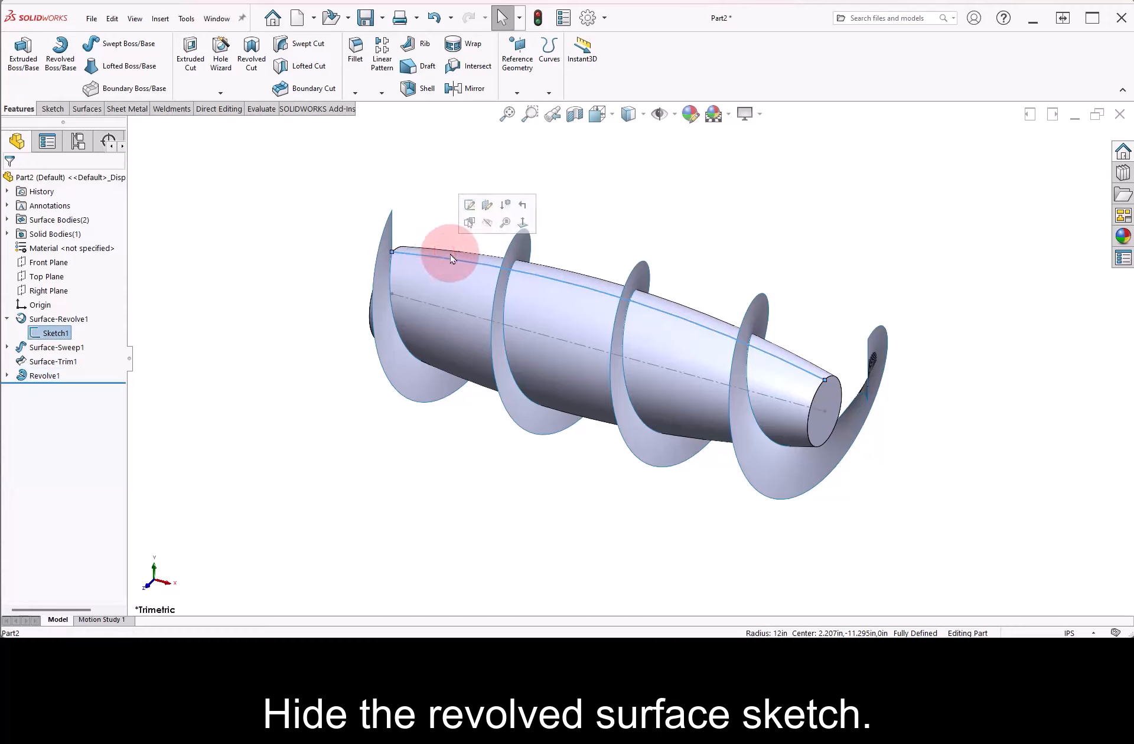
click(483, 224)
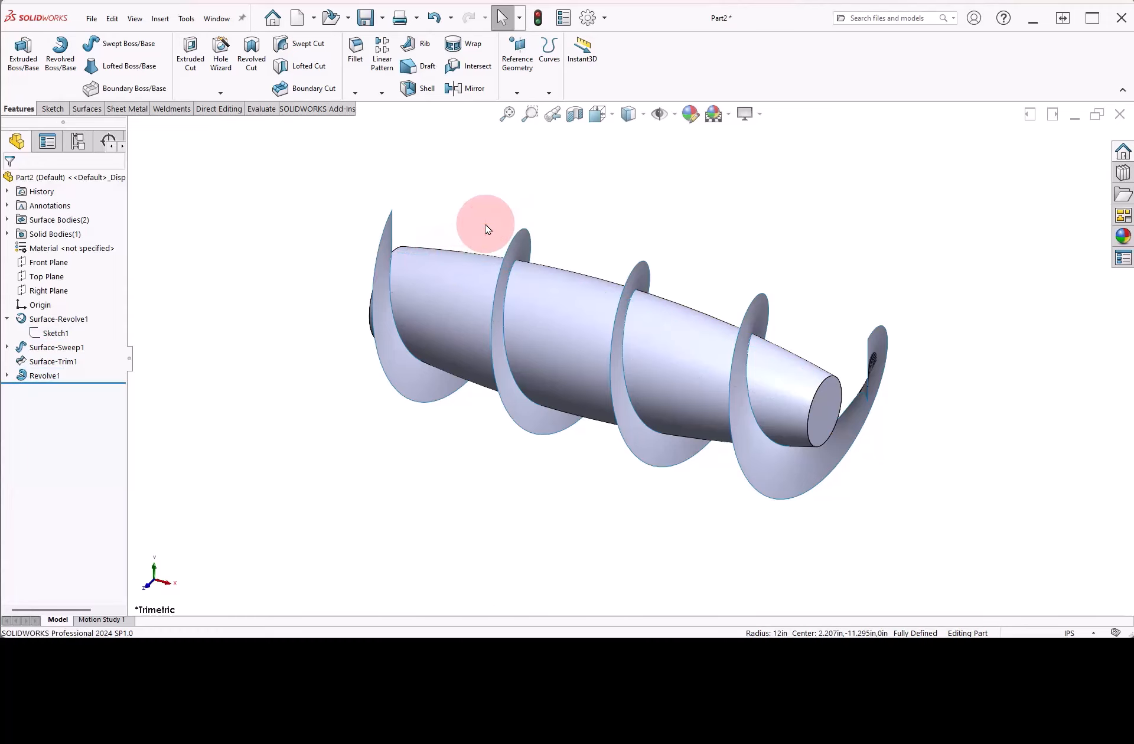
right_drag(480, 217, 450, 185)
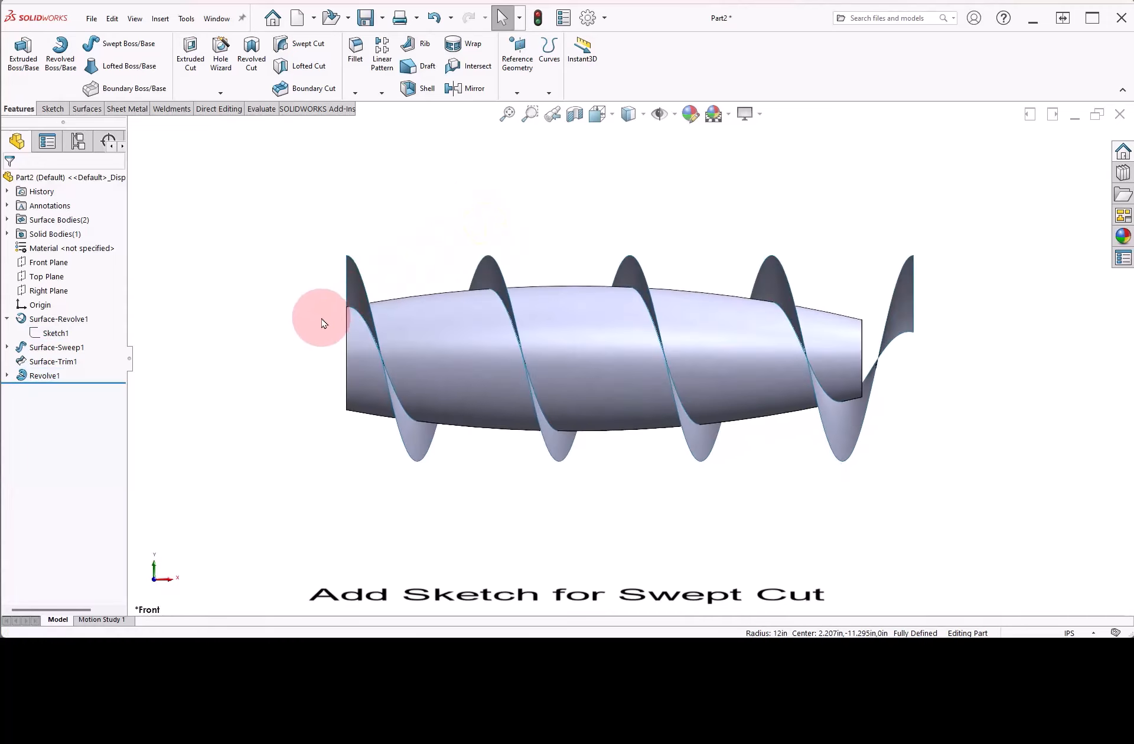
Step: Start a sketch on the Front Plane and draw a downward-pointing triangle about 0.21 in wide, outside the core's origin end
scroll(325, 322, down, 2)
scroll(330, 326, down, 3)
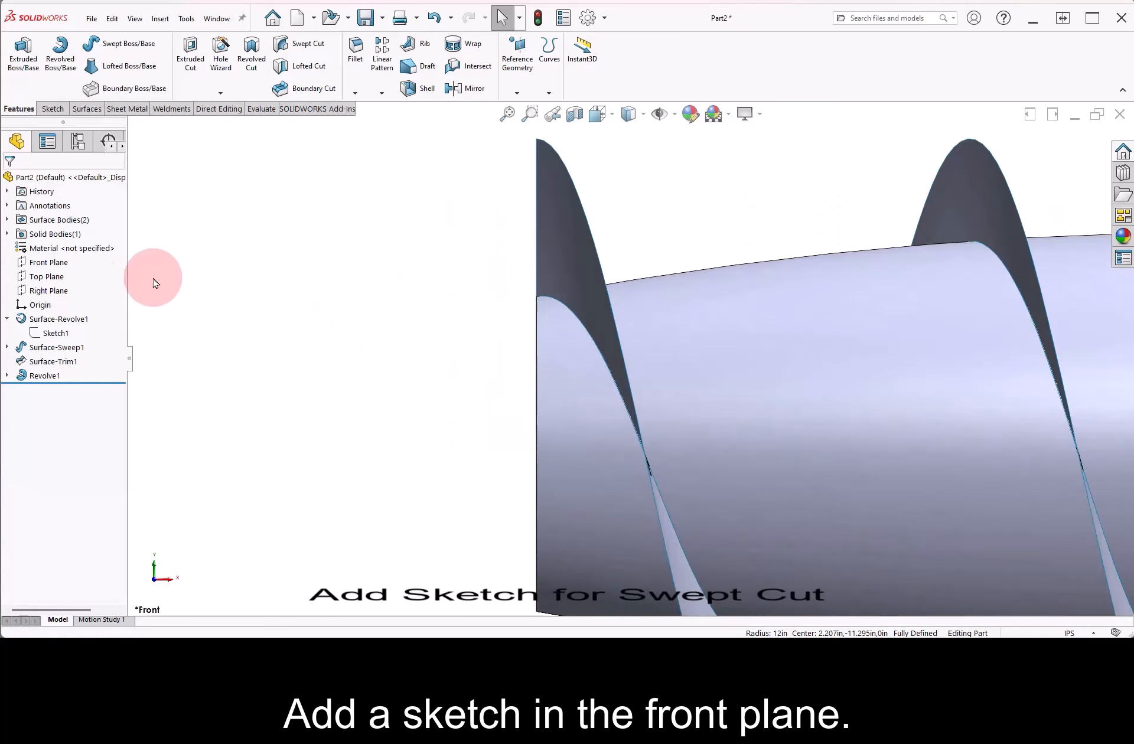
click(50, 262)
click(63, 251)
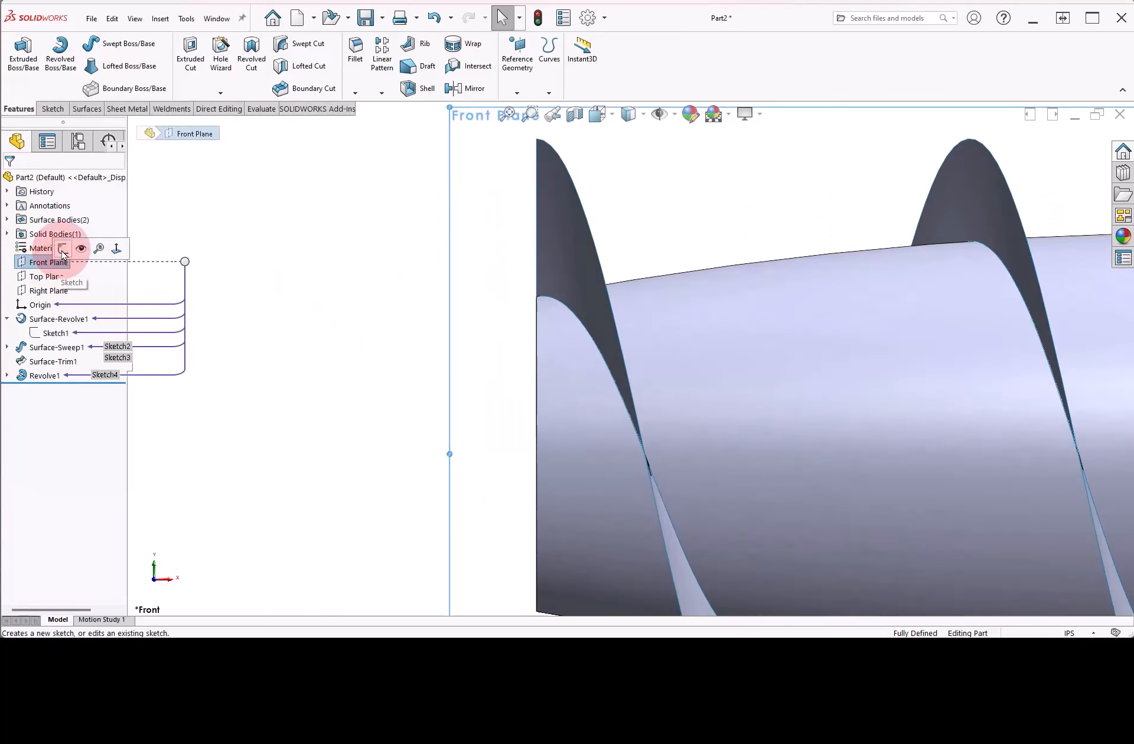
click(383, 266)
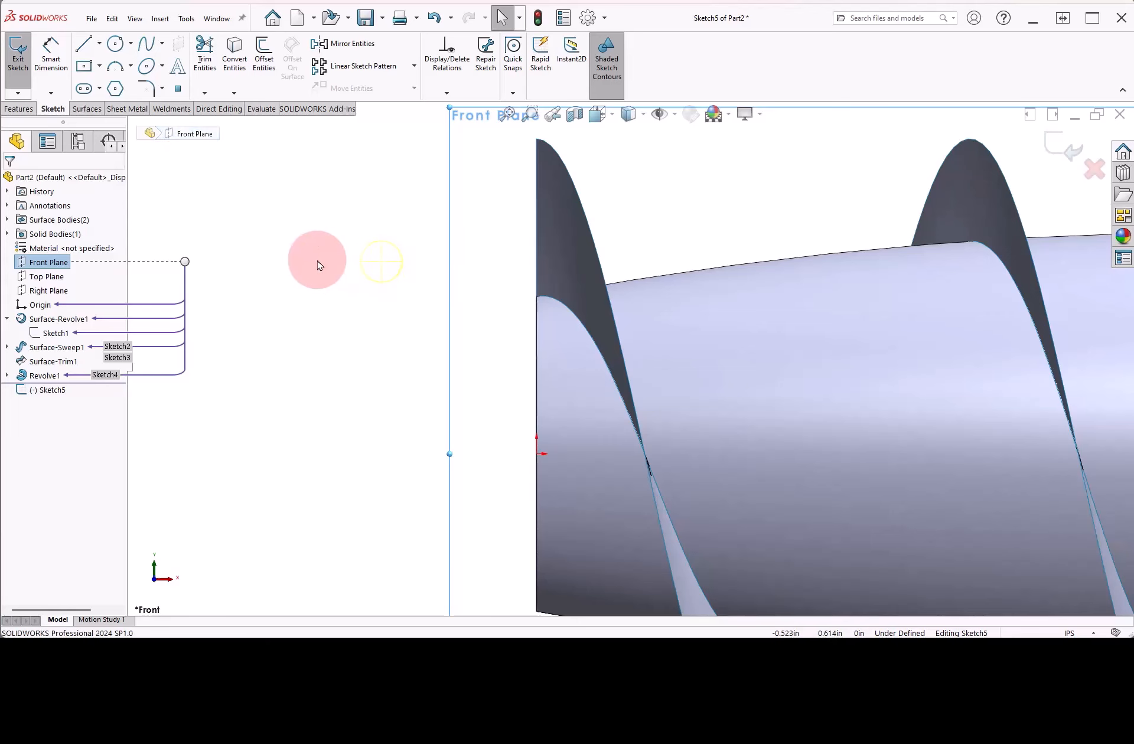
key(l)
click(351, 250)
drag(376, 251, 415, 251)
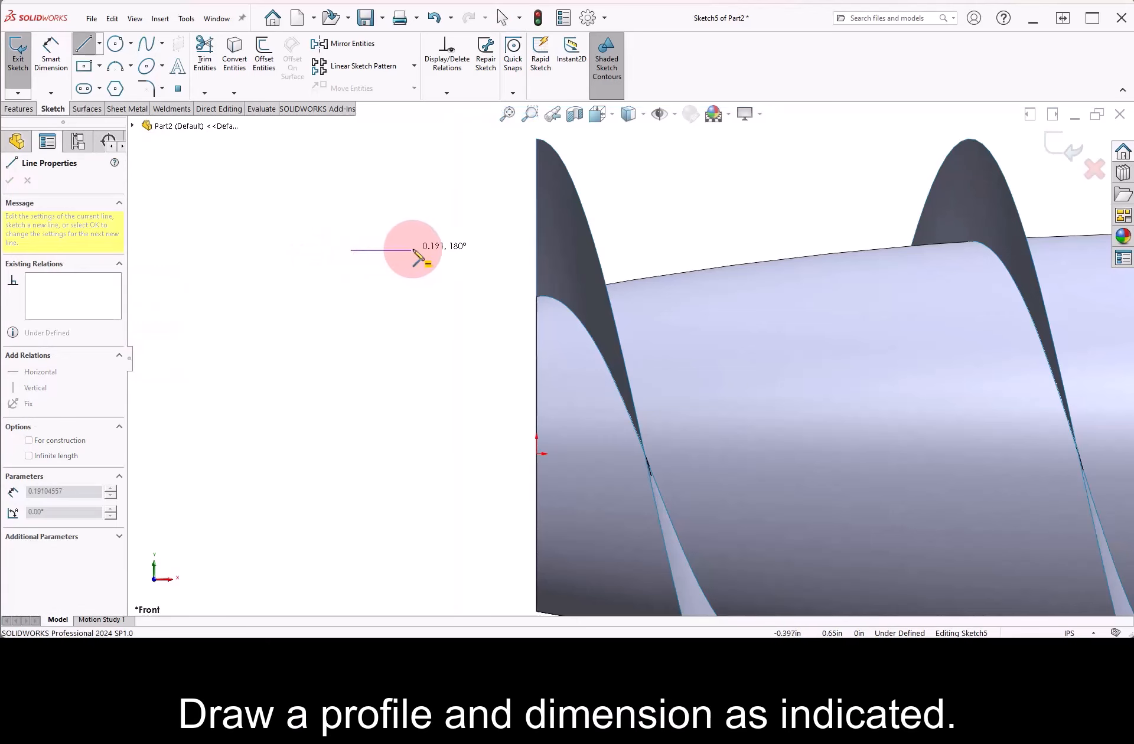
click(416, 250)
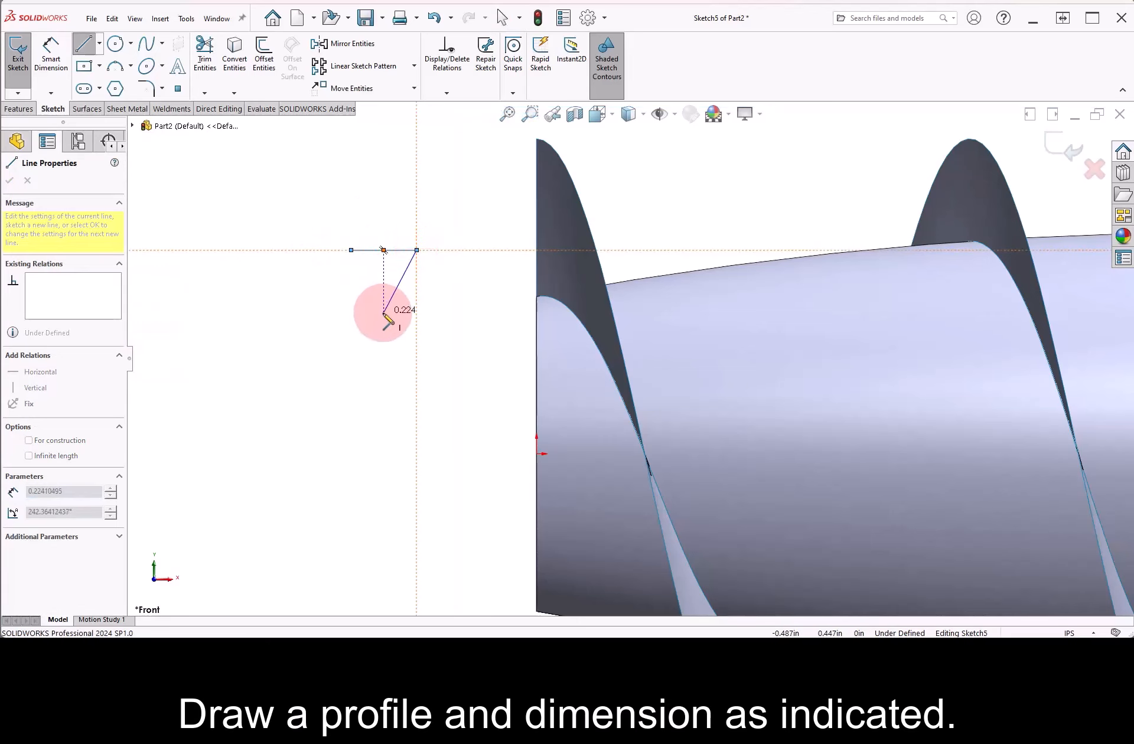
click(383, 312)
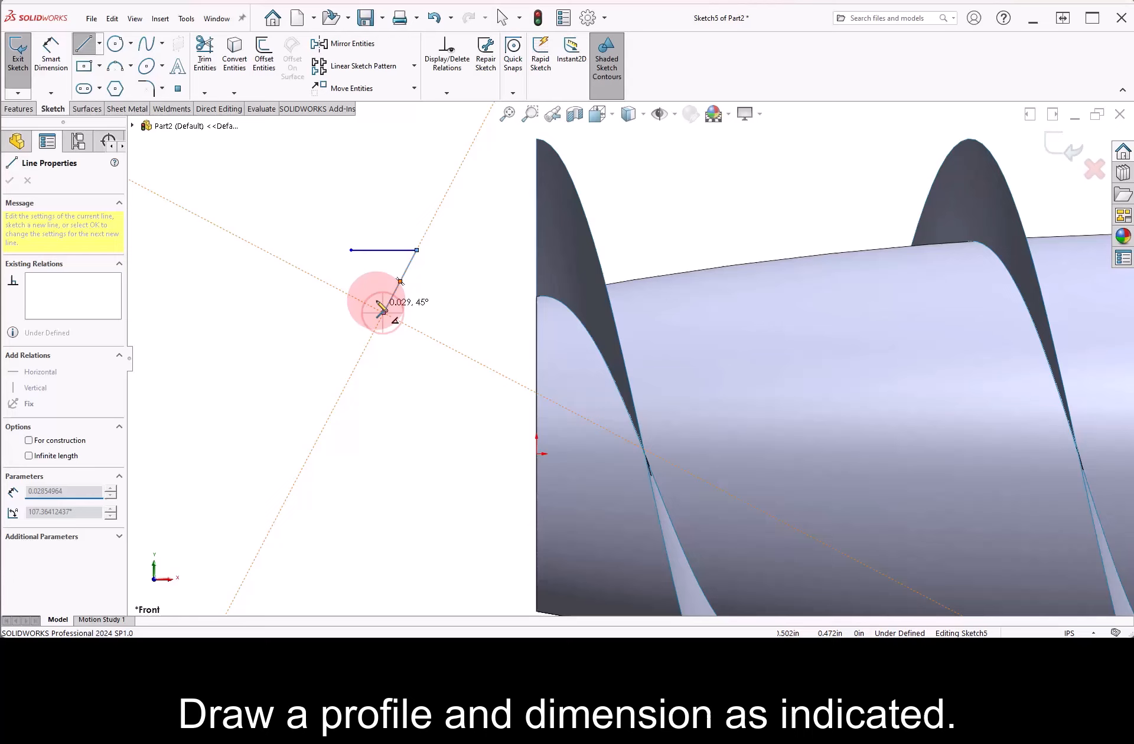
click(352, 250)
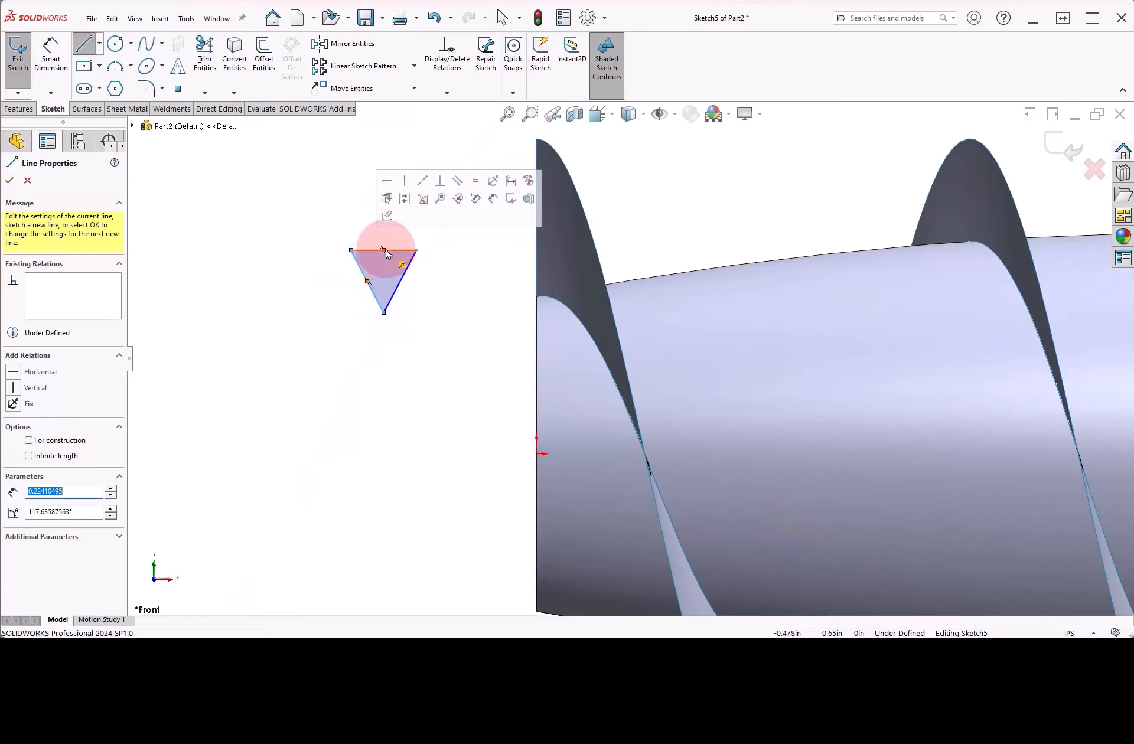
key(Escape)
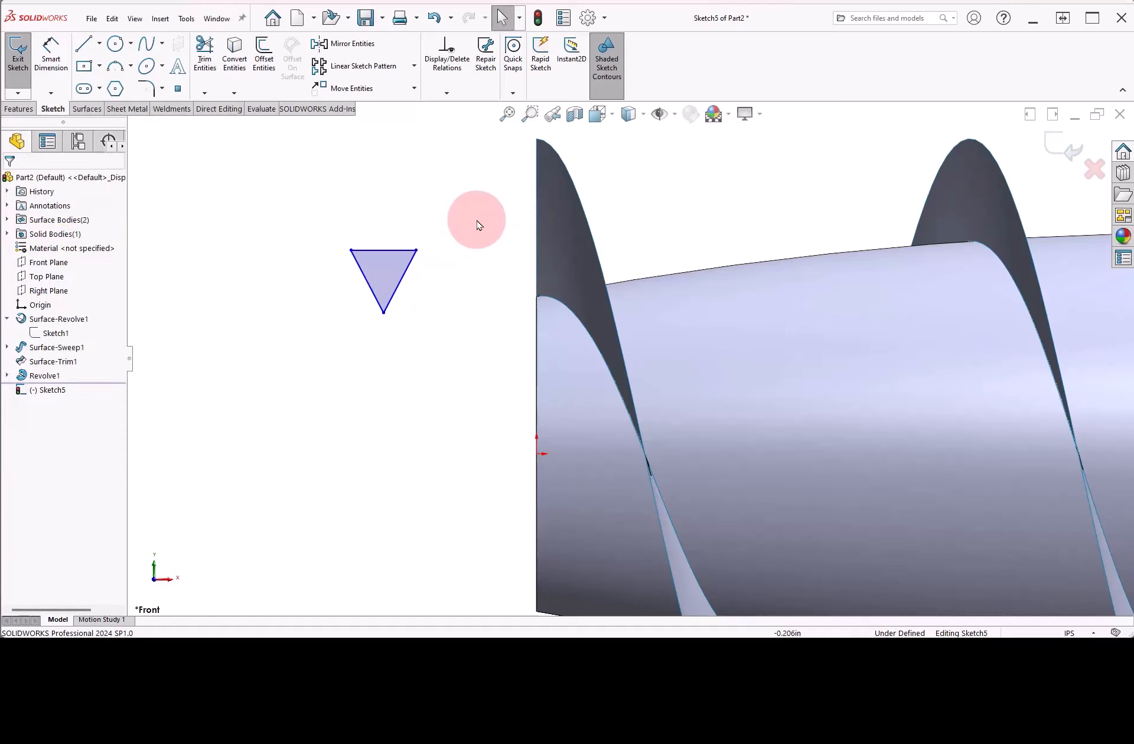
Step: Add a vertical construction line from the midpoint of the triangle's horizontal side down to its lower vertex
right_drag(478, 222, 443, 215)
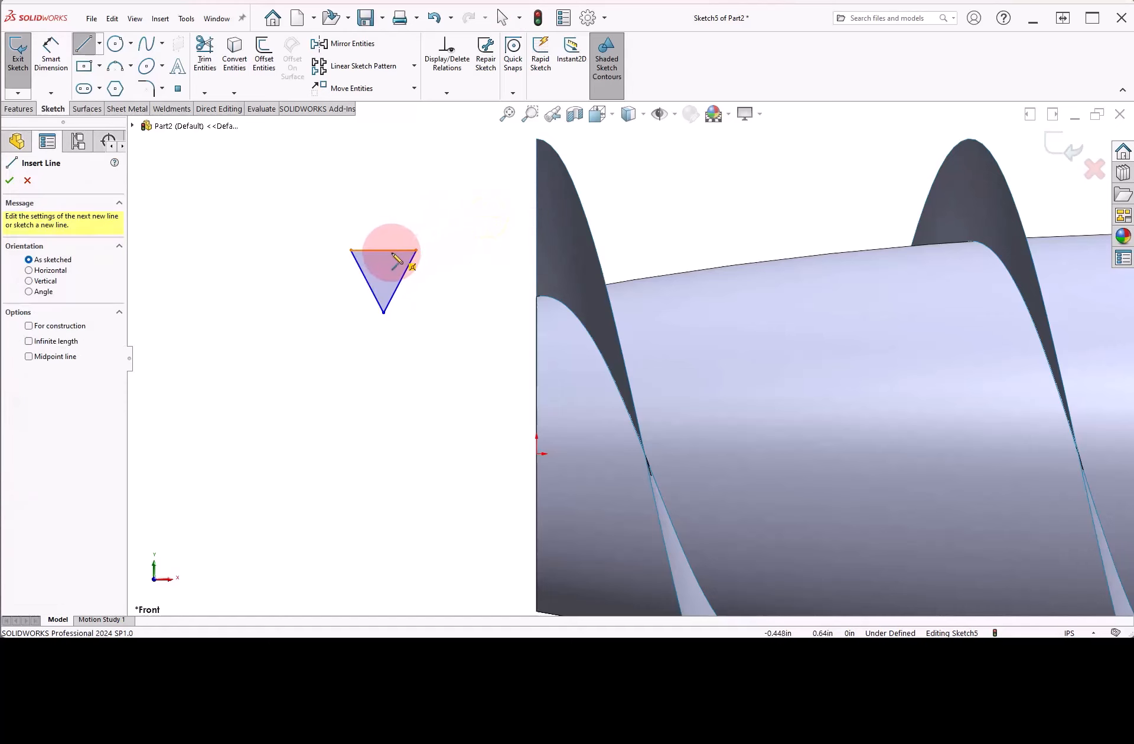
drag(383, 250, 384, 314)
click(93, 449)
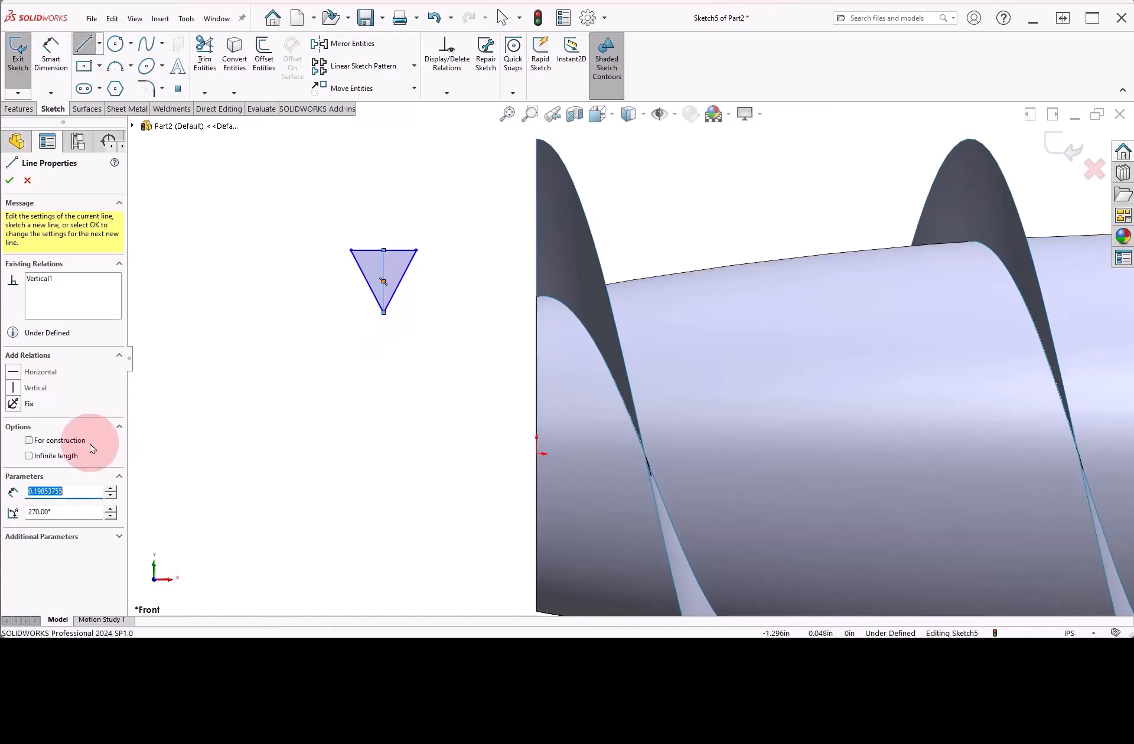
right_click(245, 400)
click(258, 407)
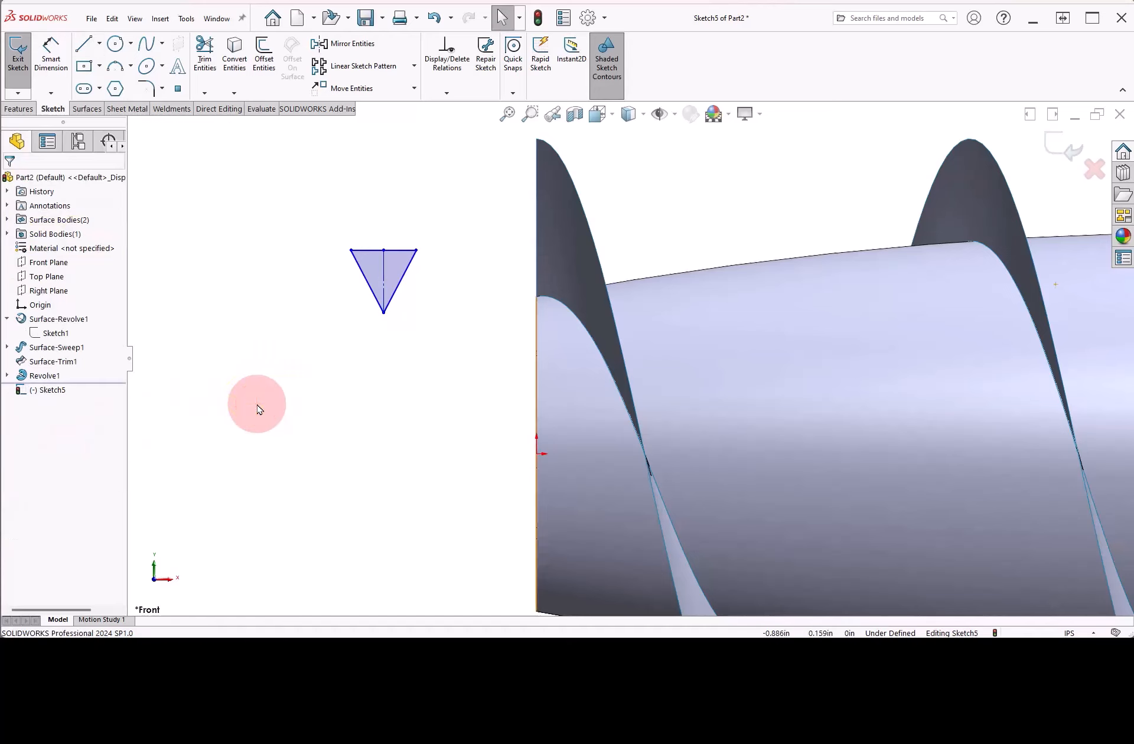
Step: Place a sketch point on the triangle's vertical construction line, a short distance below its horizontal side
click(178, 90)
scroll(367, 261, down, 5)
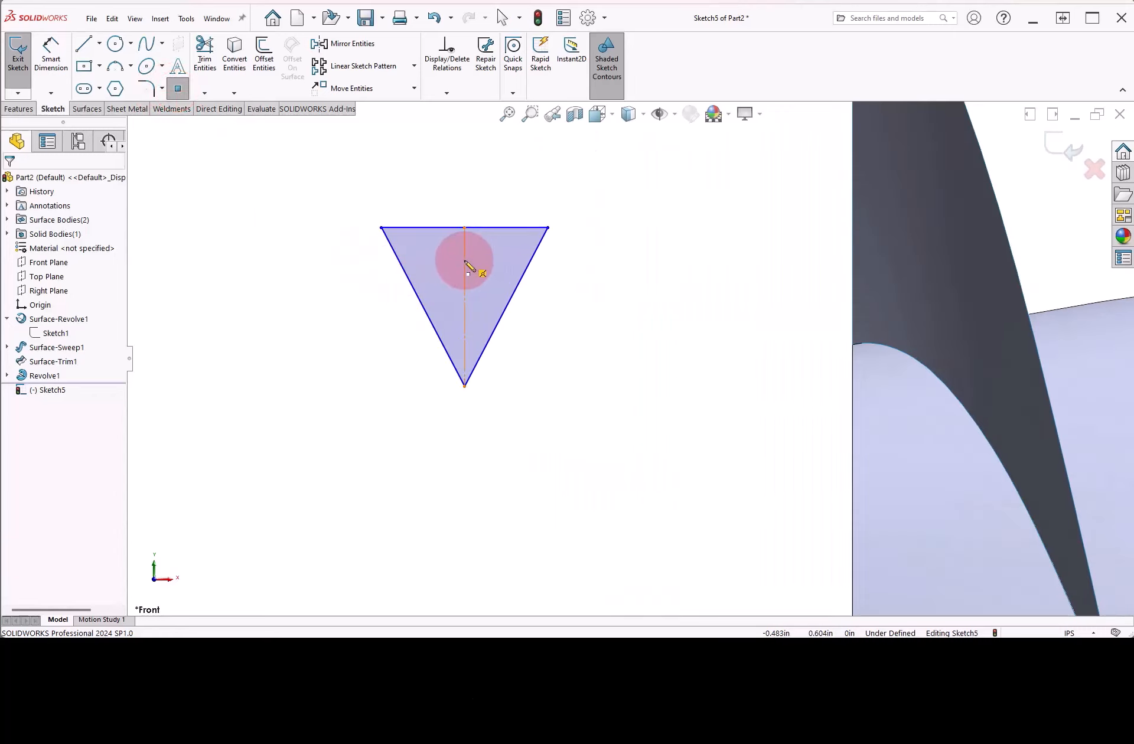
click(465, 260)
Step: Dimension the vertical distance between the sketch point and the triangle's lower vertex to 0.12 in
right_drag(620, 354, 620, 294)
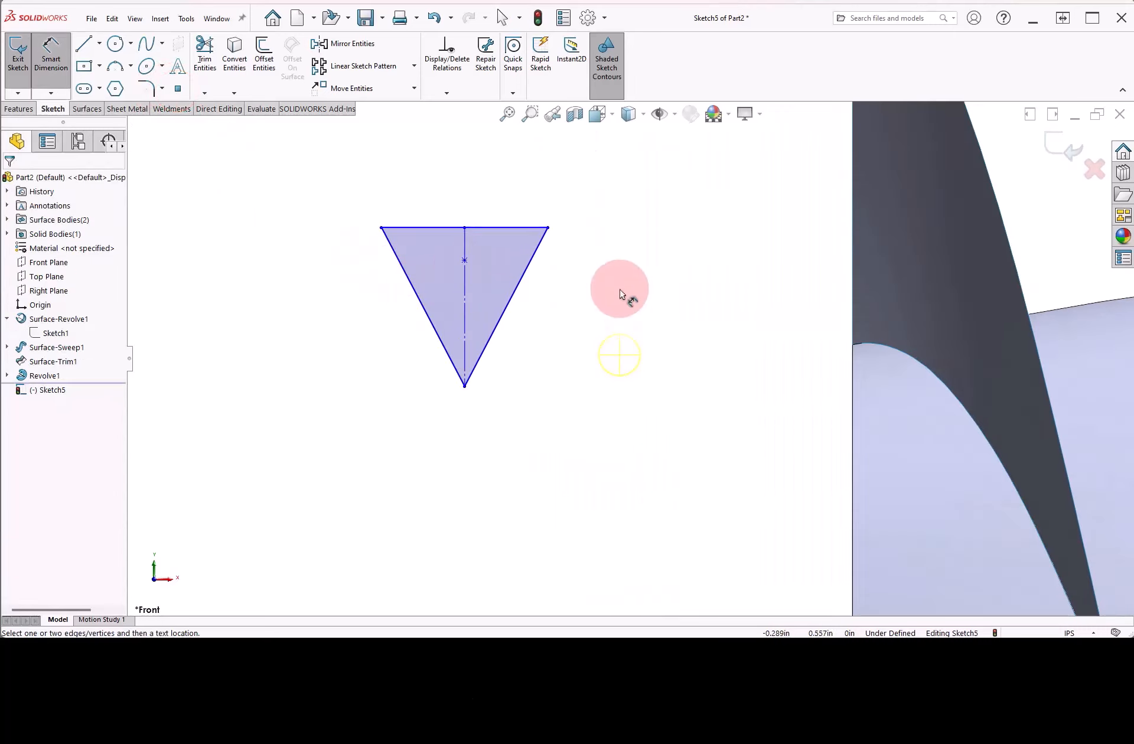
click(464, 260)
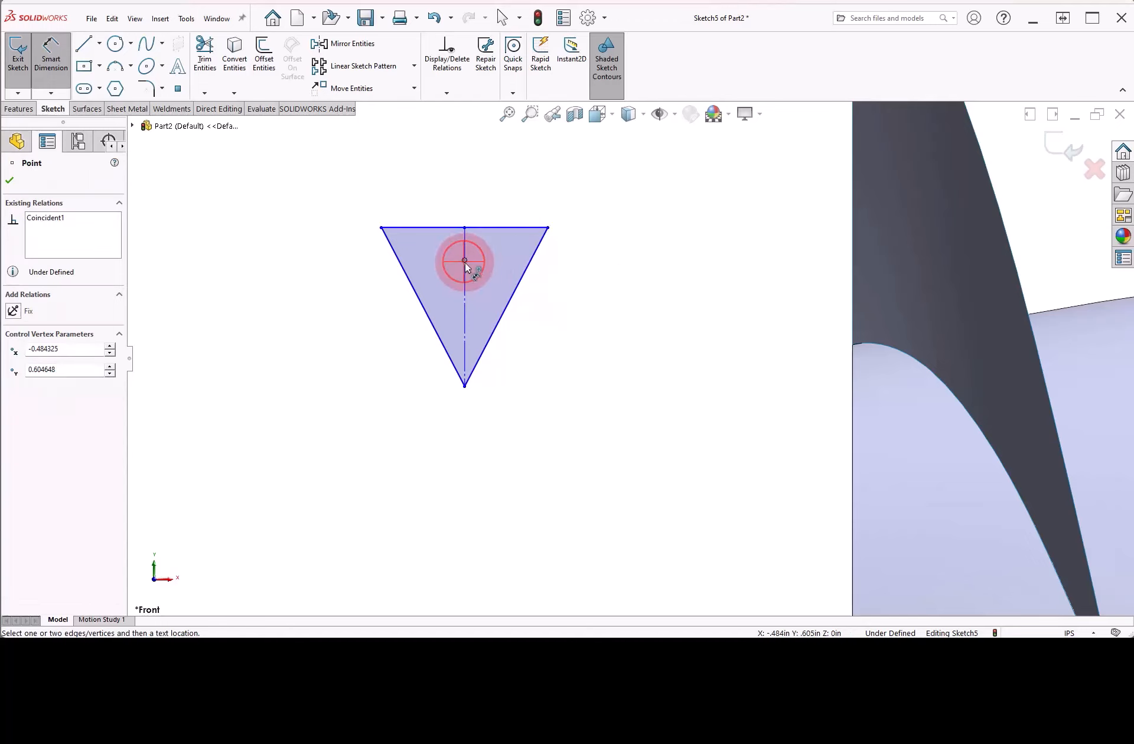
click(464, 387)
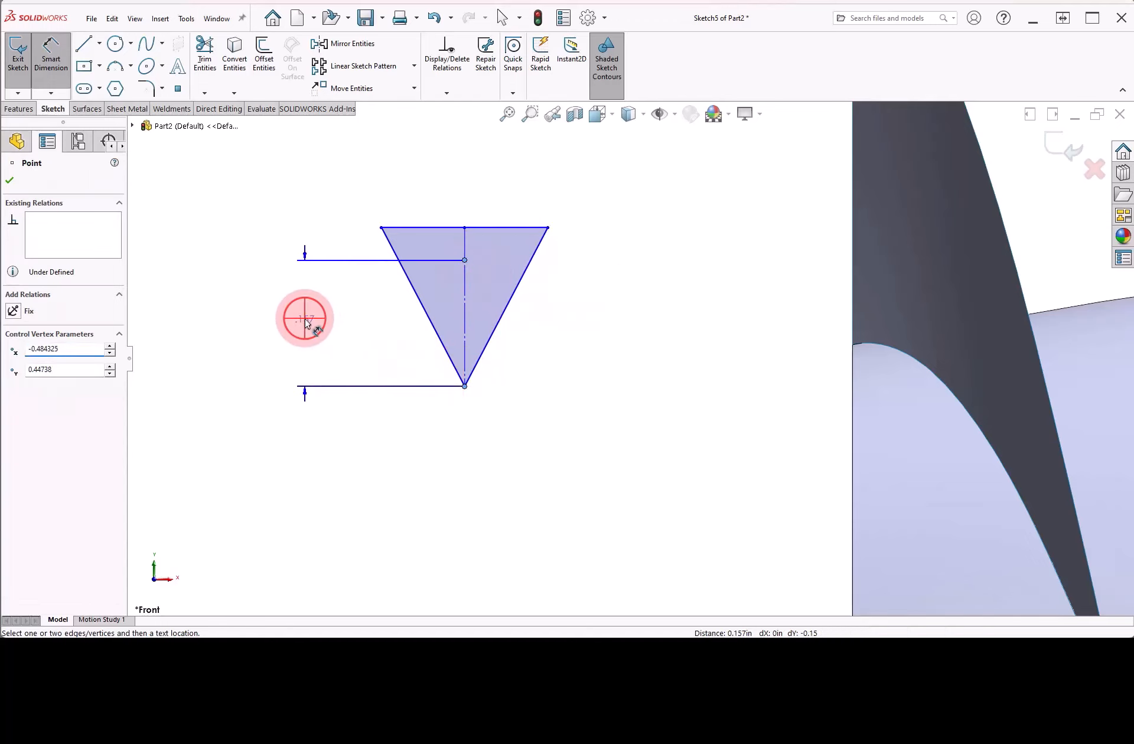
click(305, 322)
text(.12)
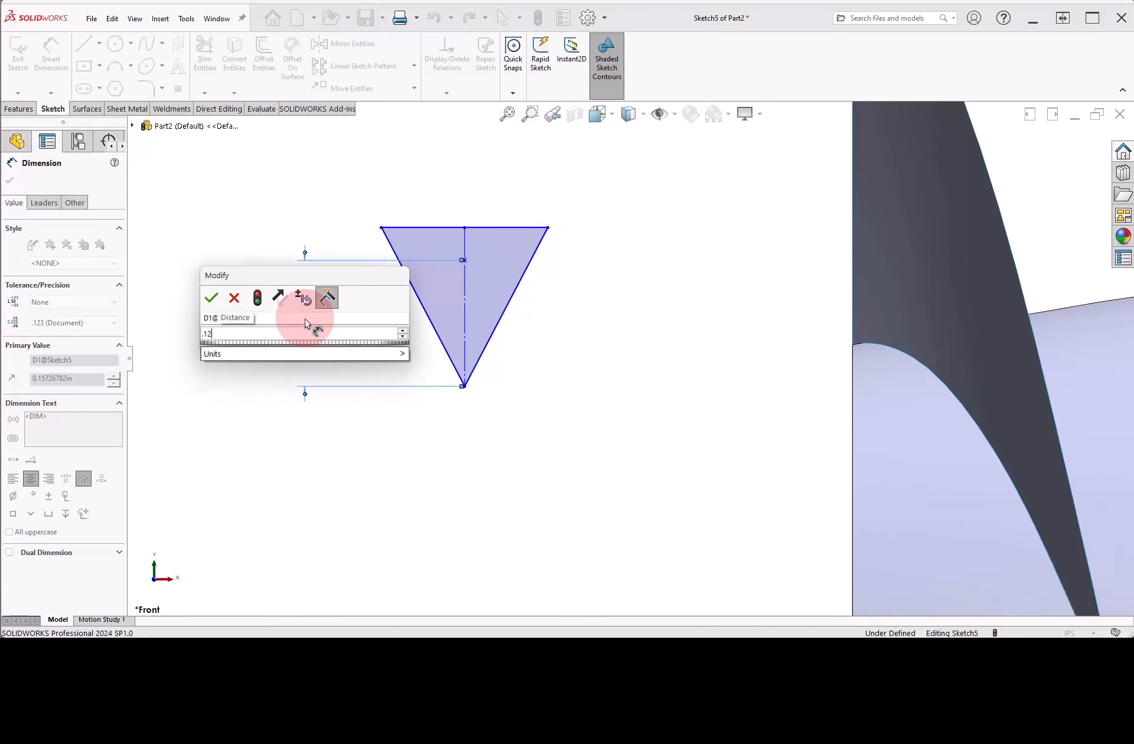
key(Return)
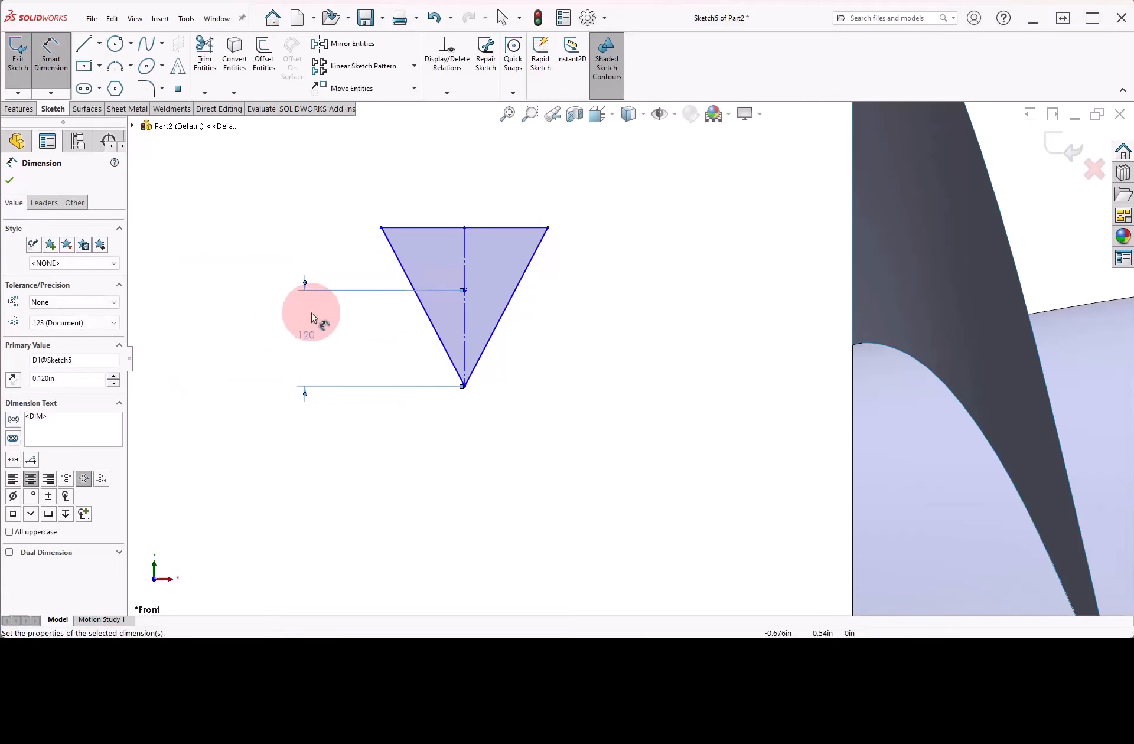
Step: Dimension the triangle's horizontal side to 0.2 in
click(482, 228)
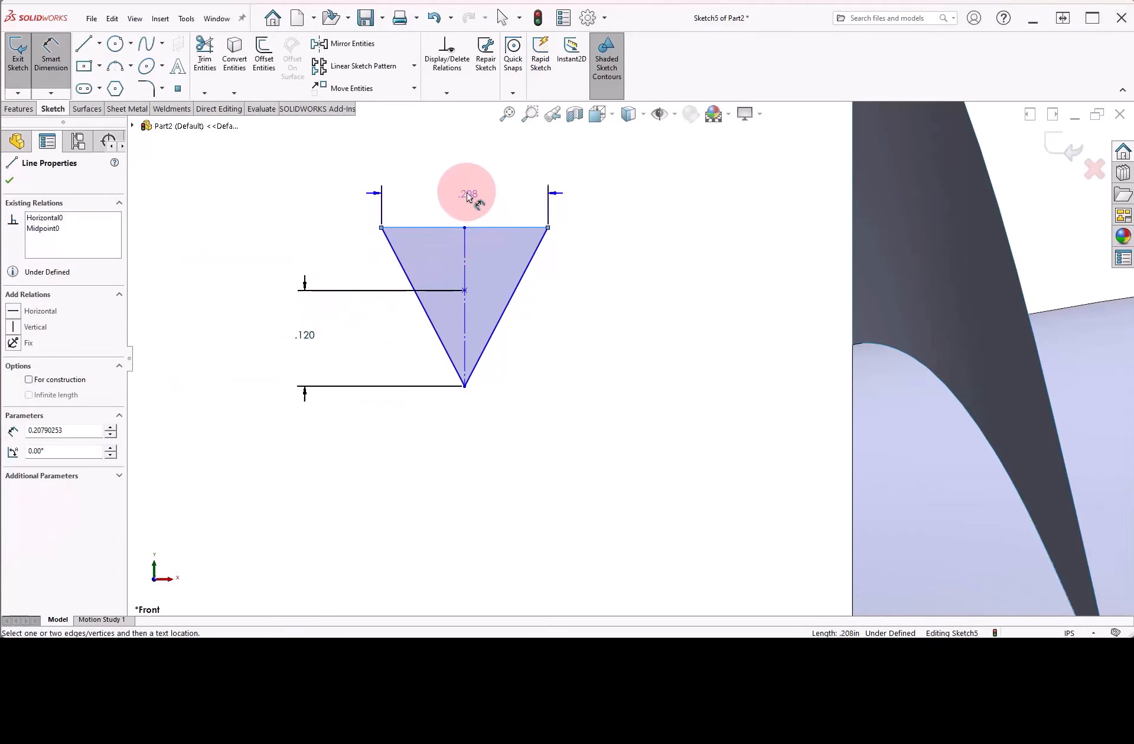
click(466, 196)
text(.2)
key(Return)
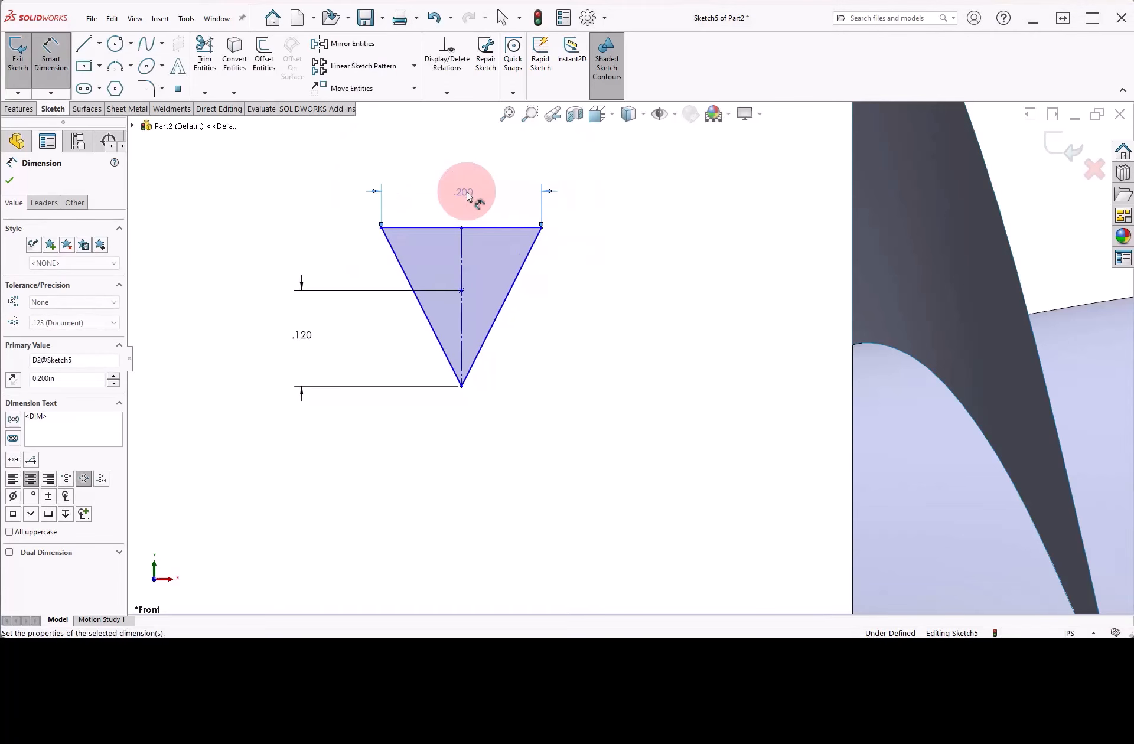
Step: Add an equal relation between the three sides of the triangle
right_click(581, 285)
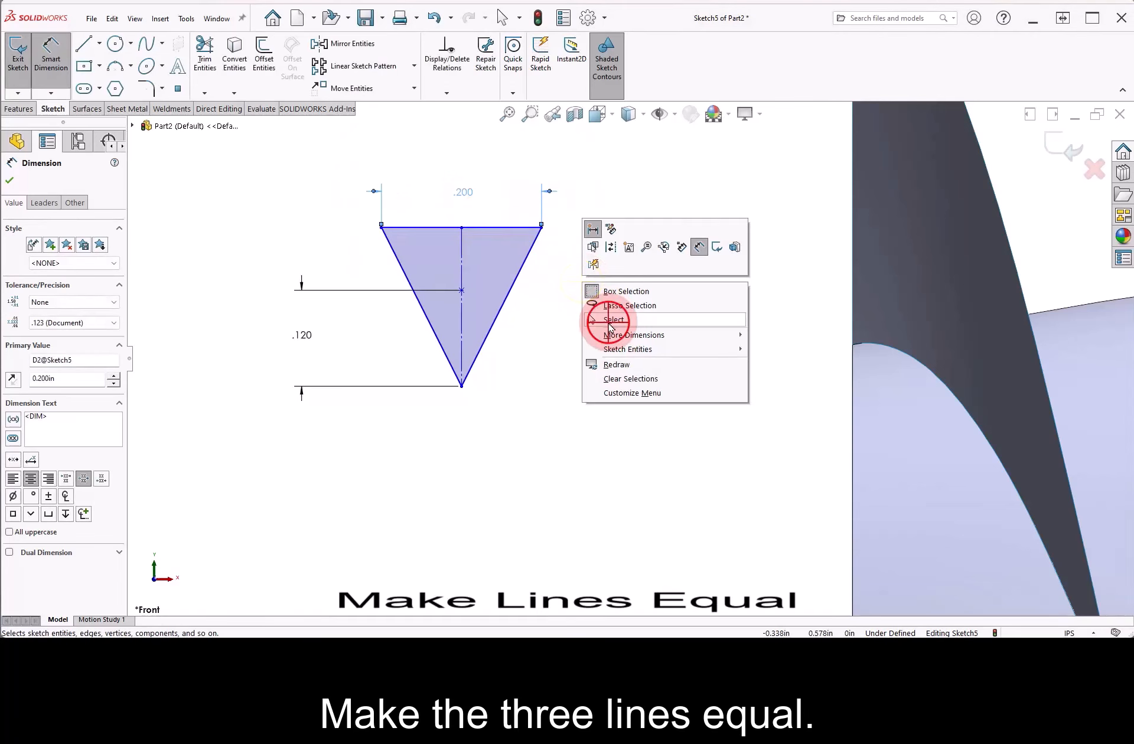
click(612, 321)
click(508, 230)
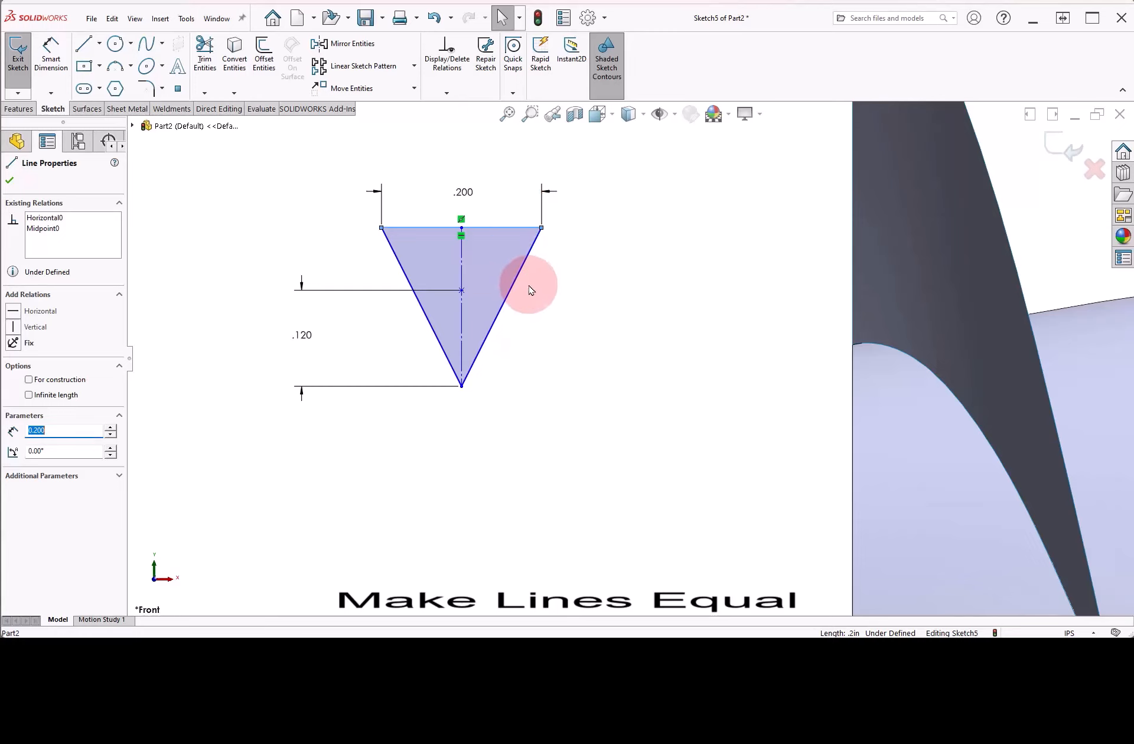
ctrl+click(454, 357)
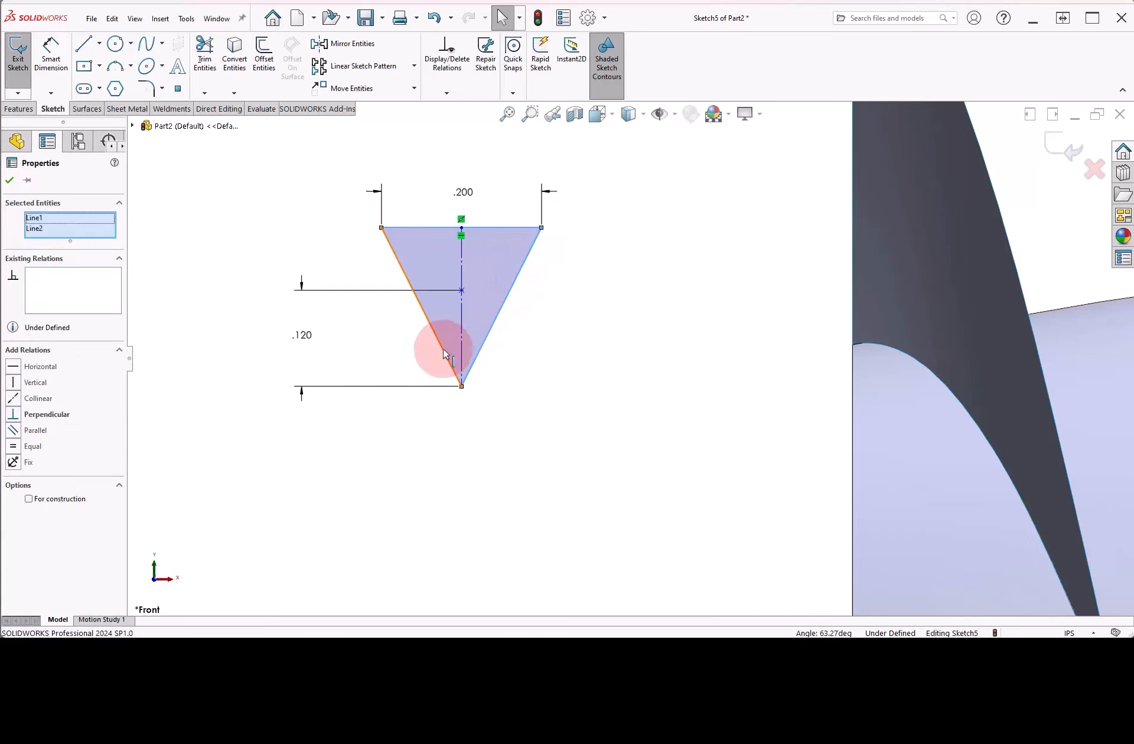
ctrl+click(450, 351)
click(543, 288)
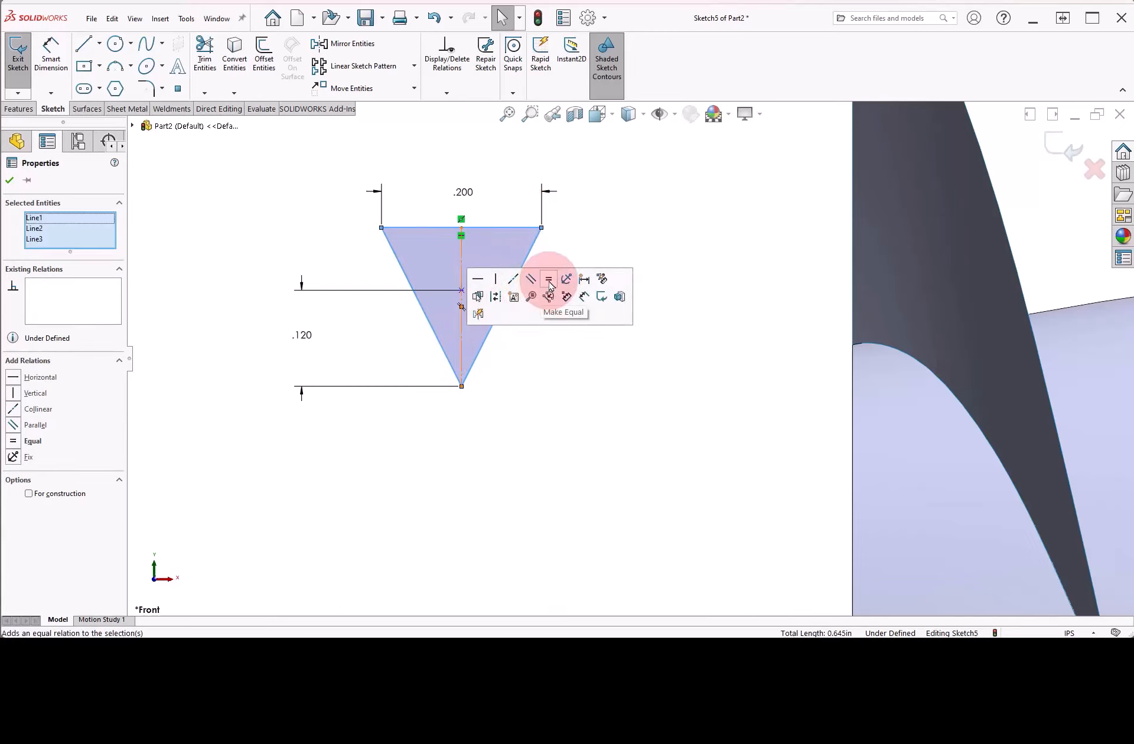
click(557, 353)
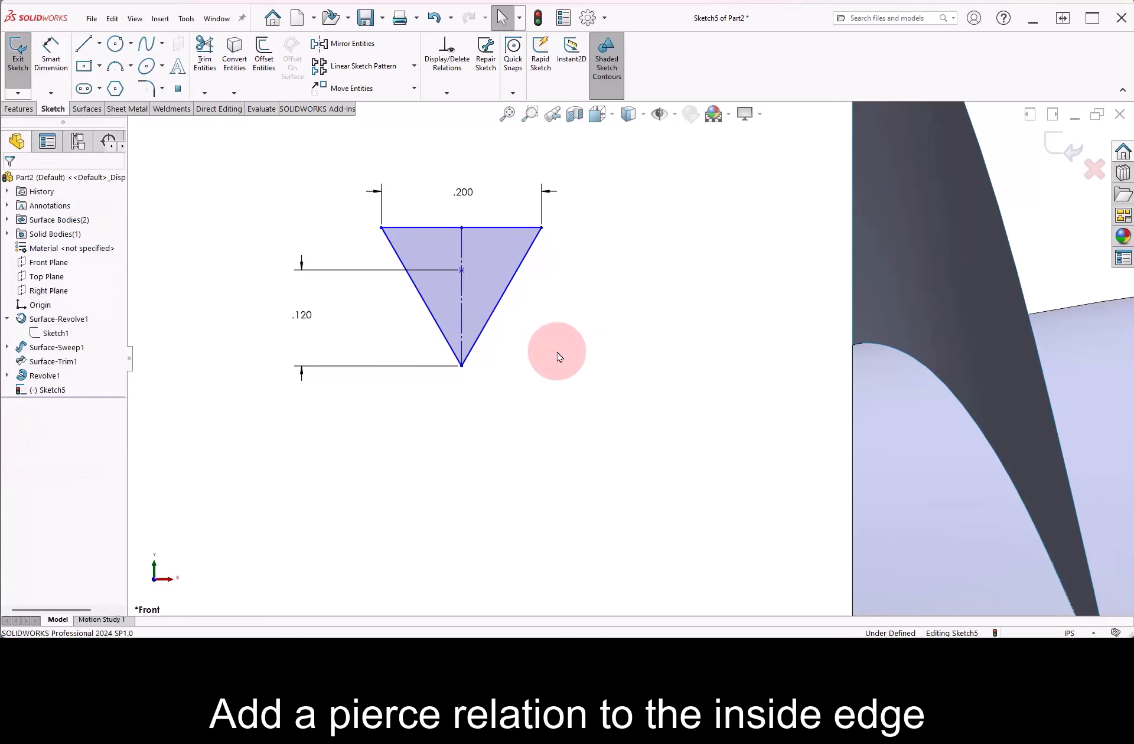
Step: Add a pierce relation between the sketch point and the trimmed spiral surface's inside edge, and exit the sketch
ctrl+click(462, 271)
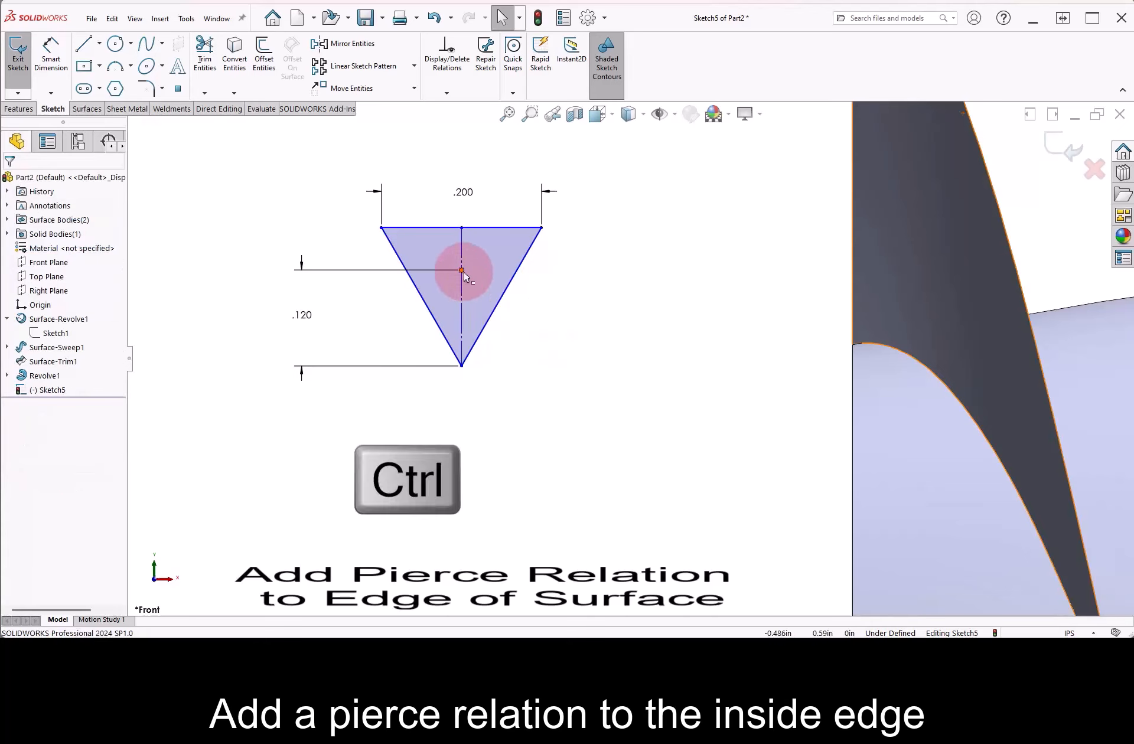
ctrl+click(901, 352)
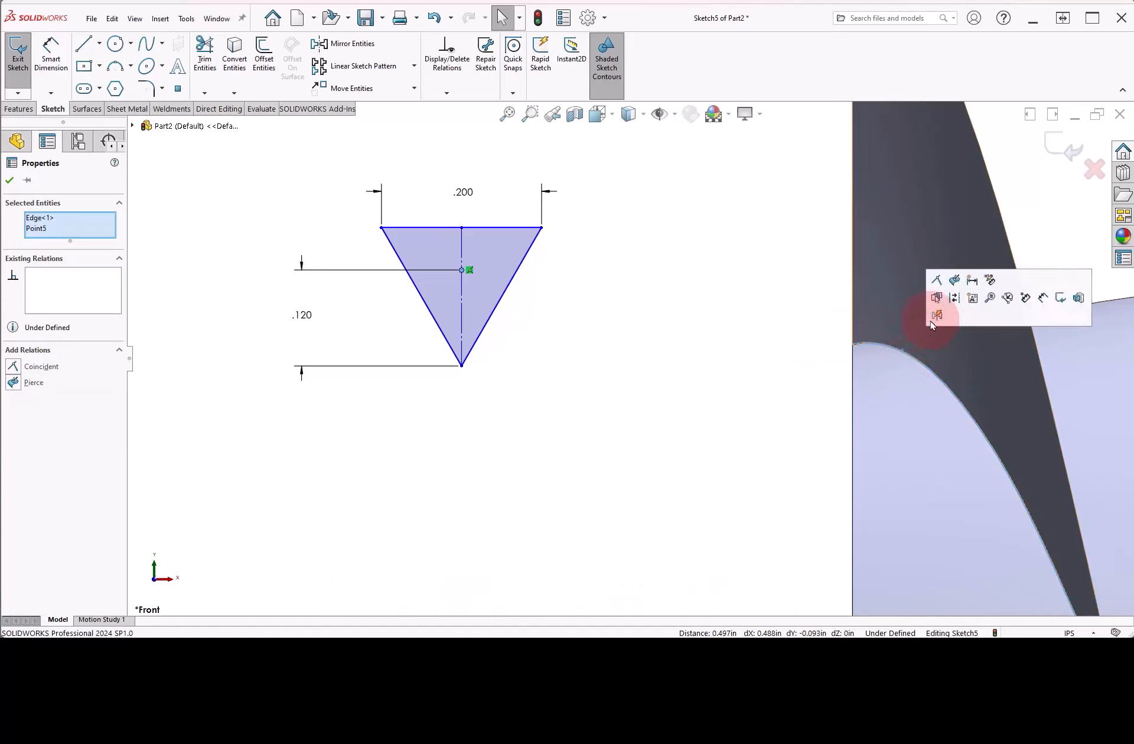
click(957, 282)
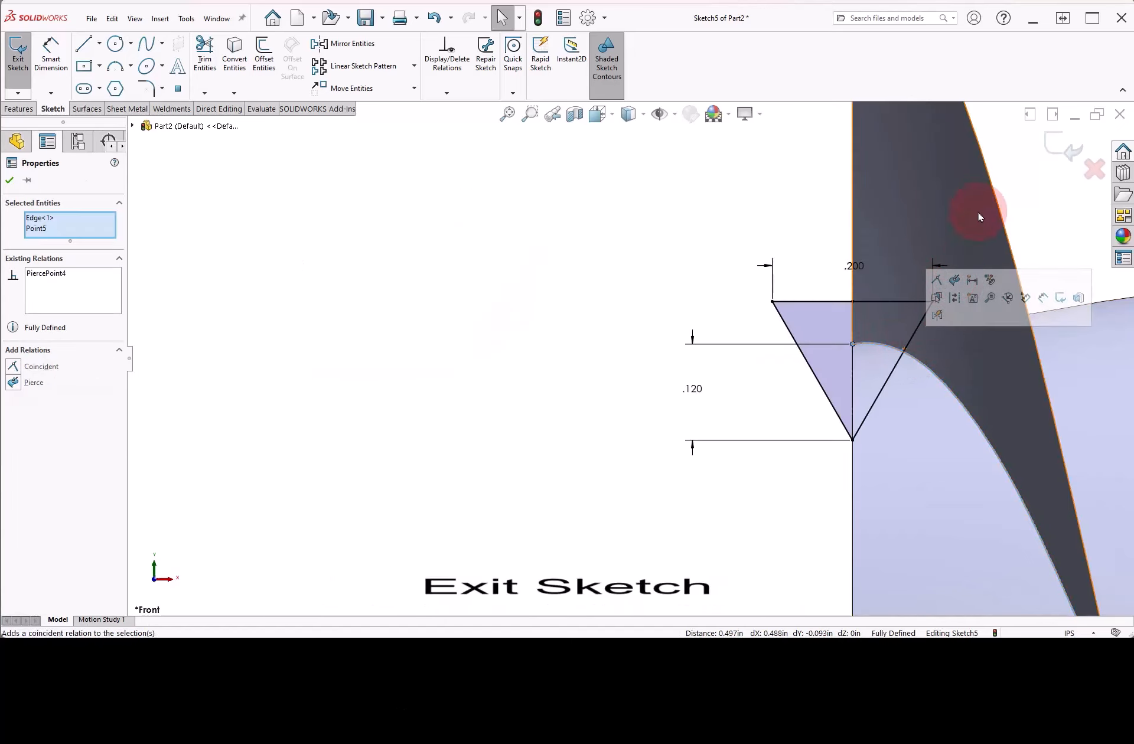
click(1050, 148)
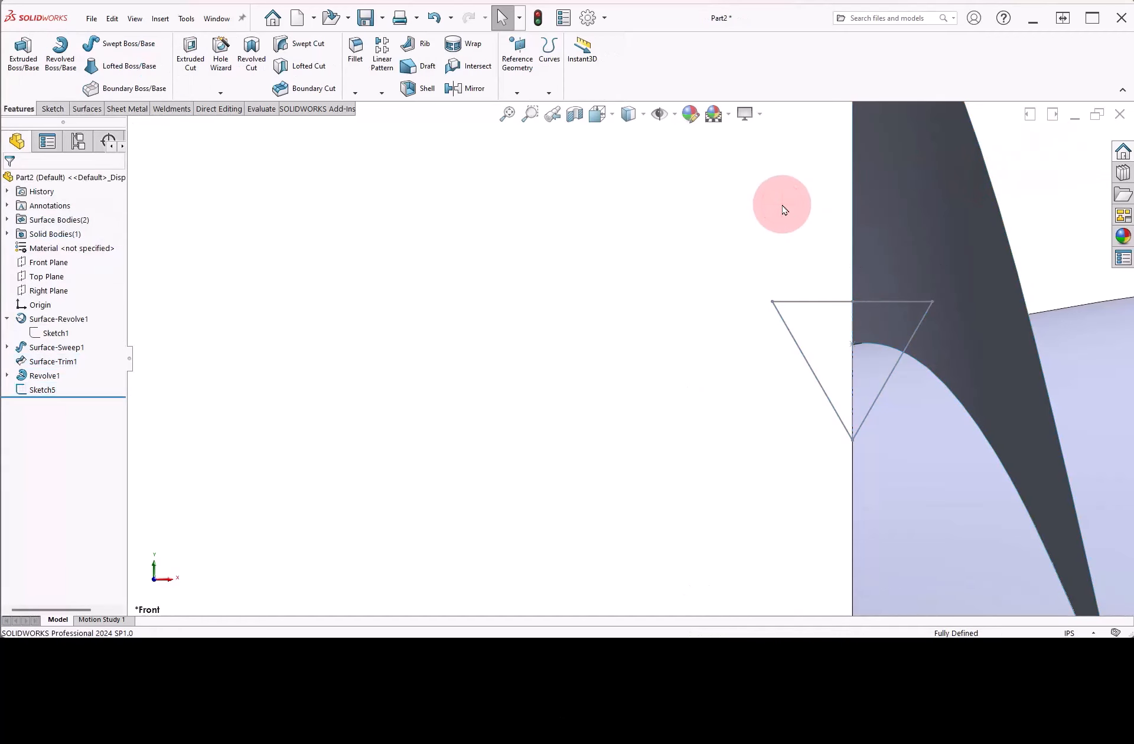
click(507, 116)
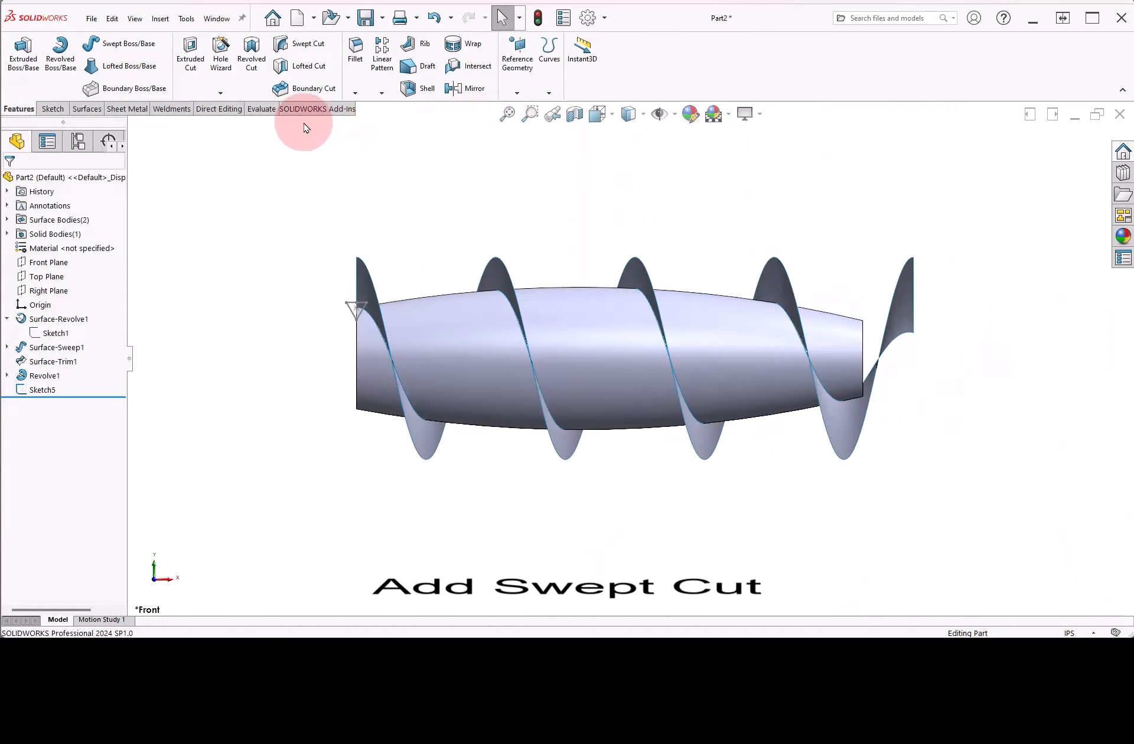
Step: Start a swept cut with the triangle sketch as the profile and the spiral surface's inside edge as the path
click(293, 47)
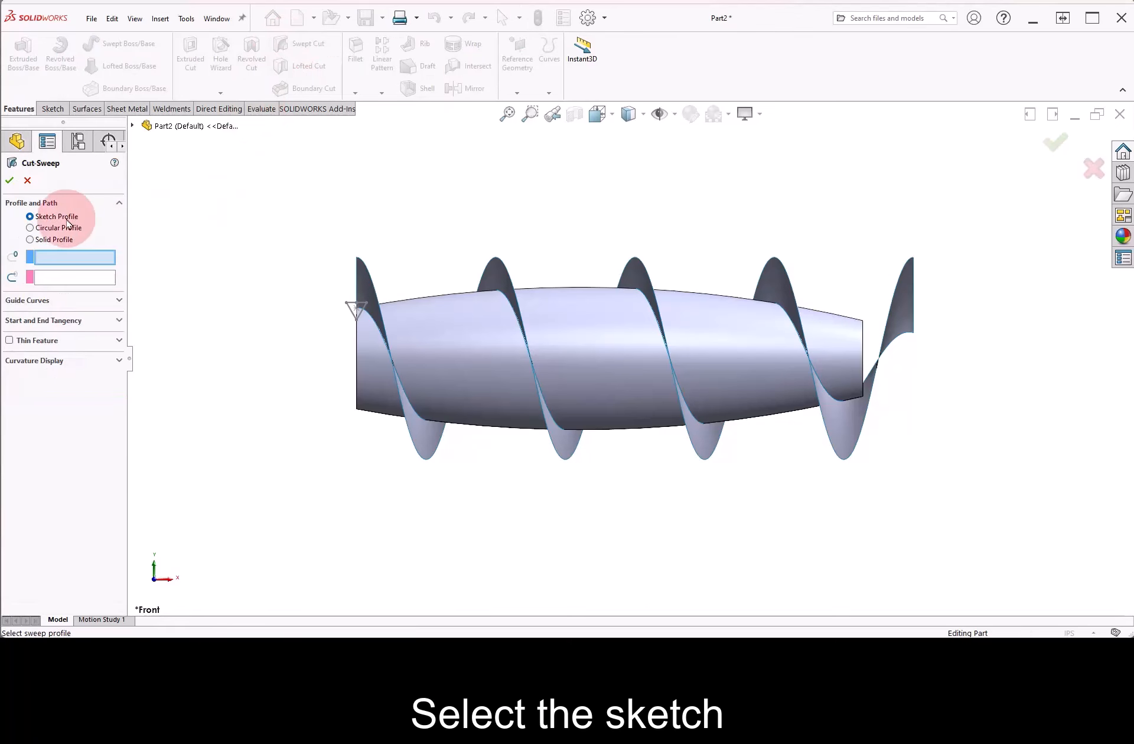
click(350, 305)
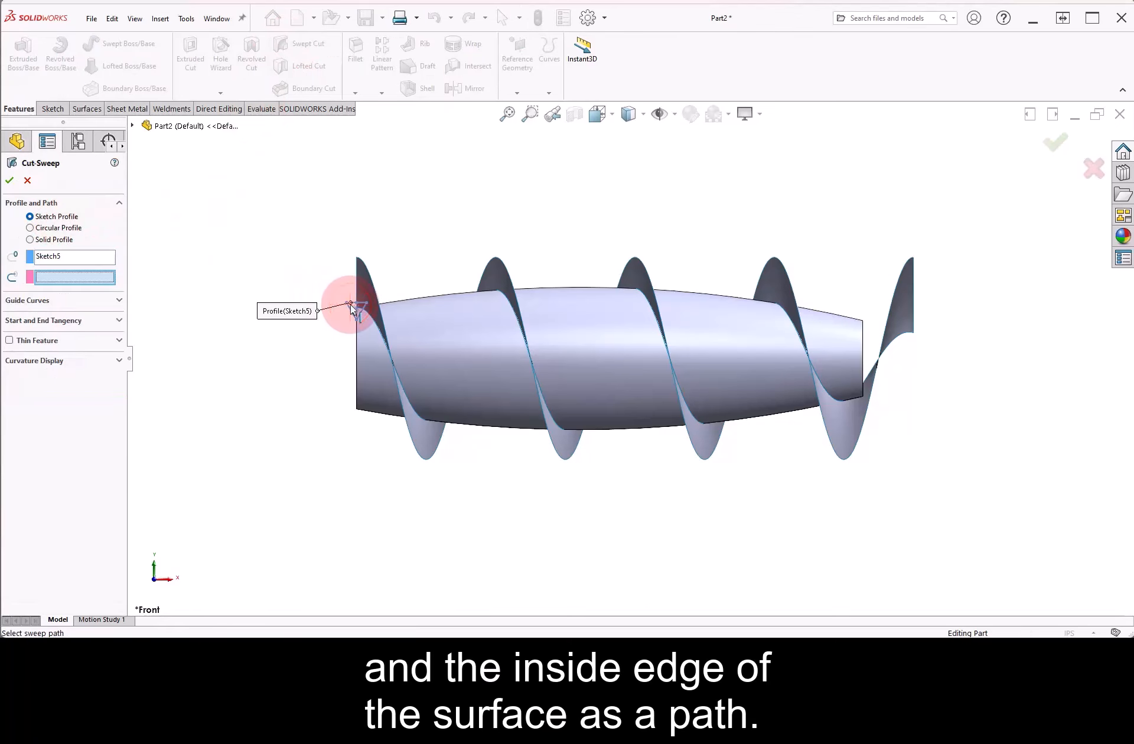
scroll(379, 329, down, 5)
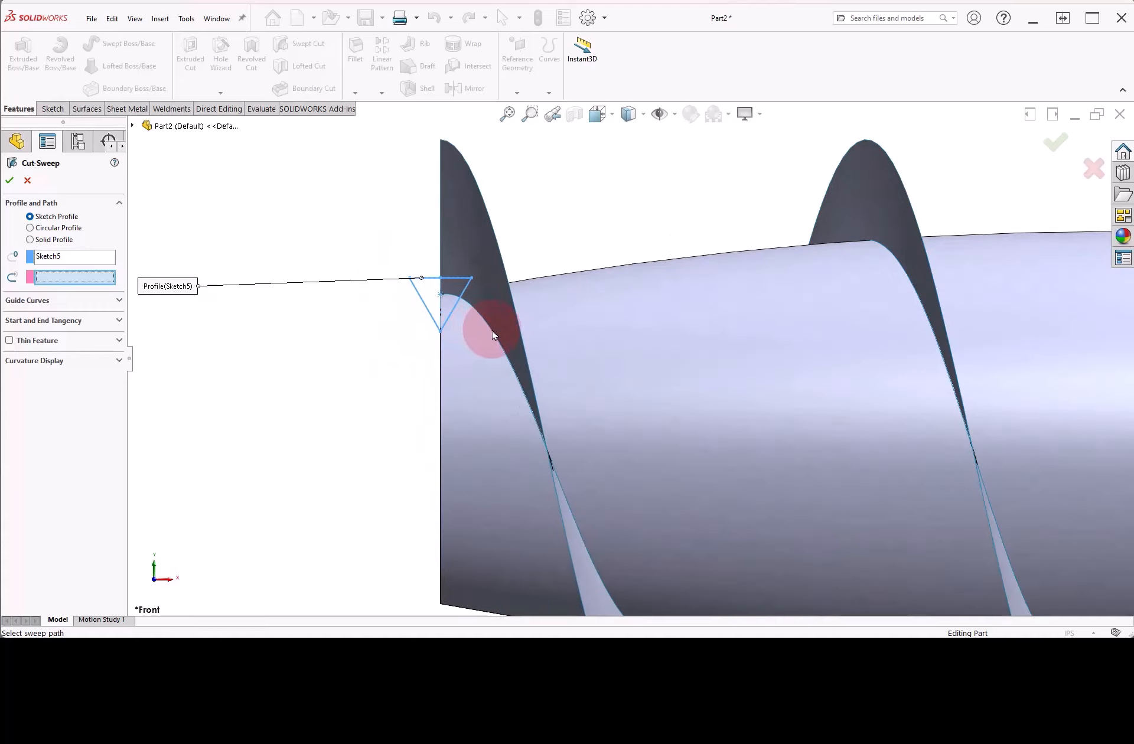
click(493, 334)
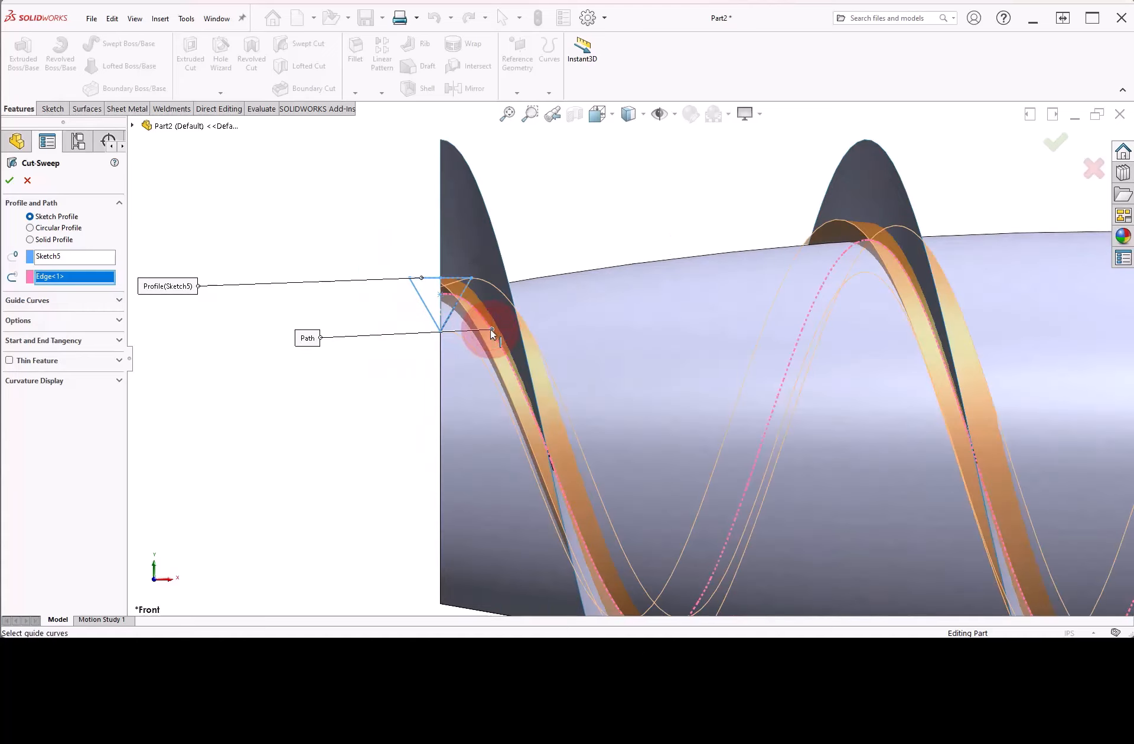
Step: Add the spiral surface's outside edge as guide curve and complete the cut with Follow Path orientation and Follow Path and First Guide Curve twist
click(120, 303)
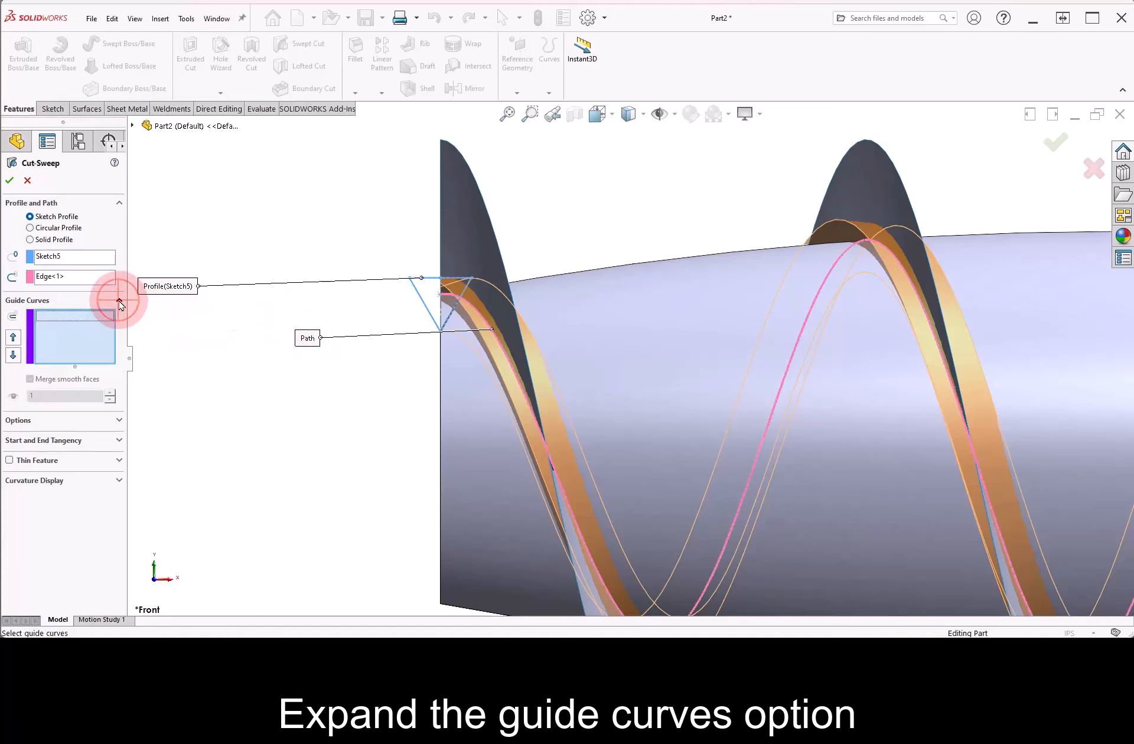
click(482, 198)
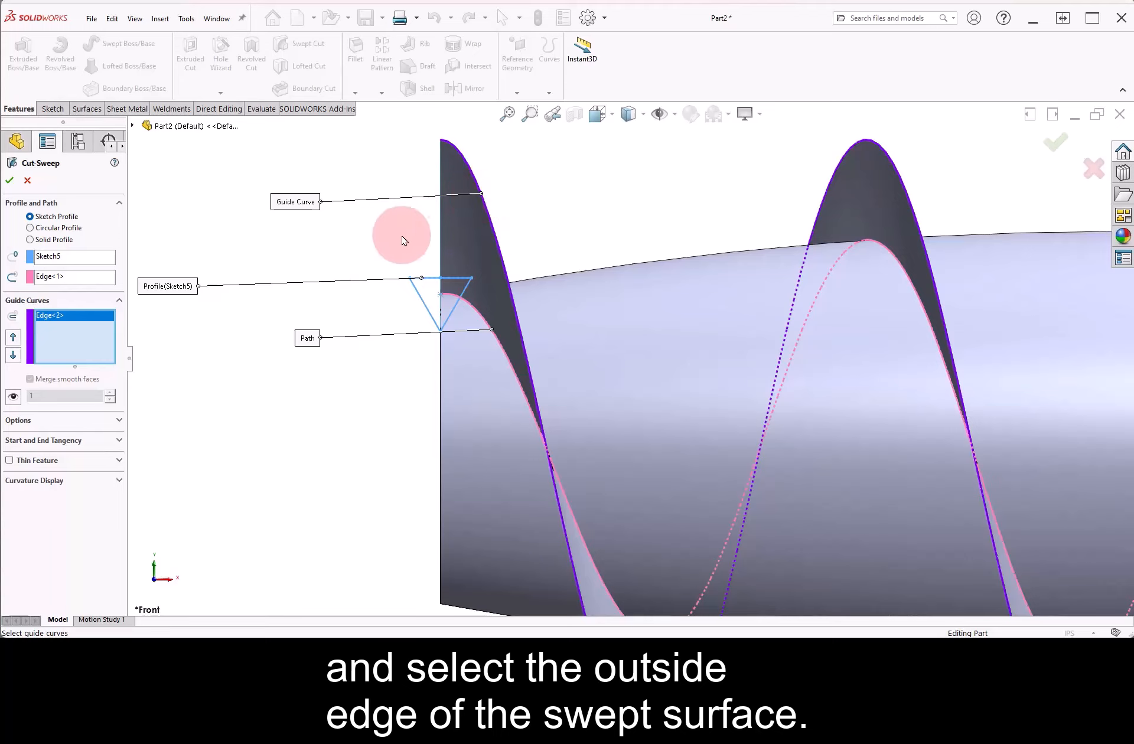
click(119, 423)
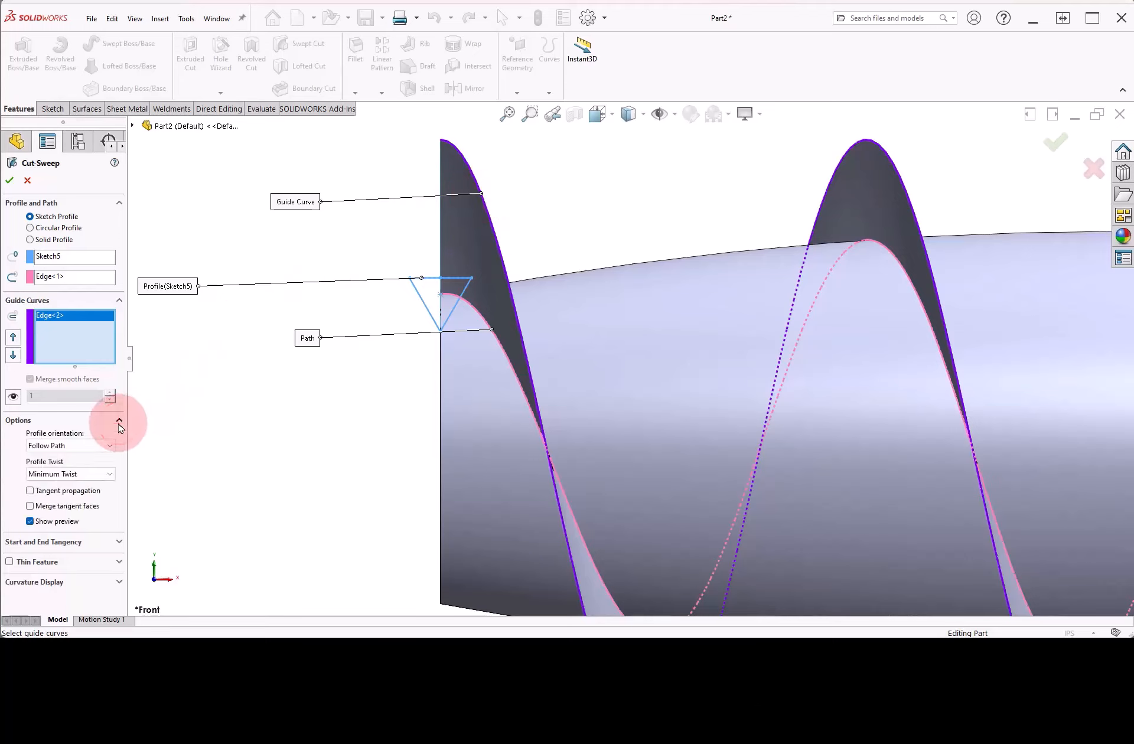
click(109, 451)
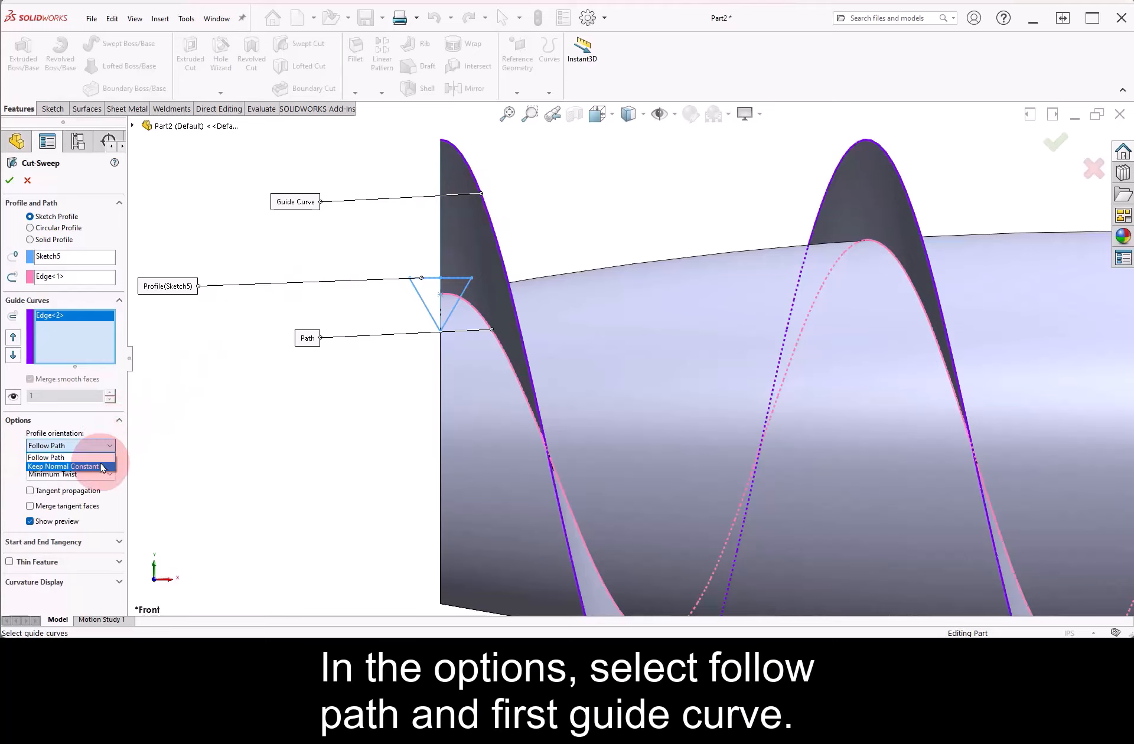
click(110, 474)
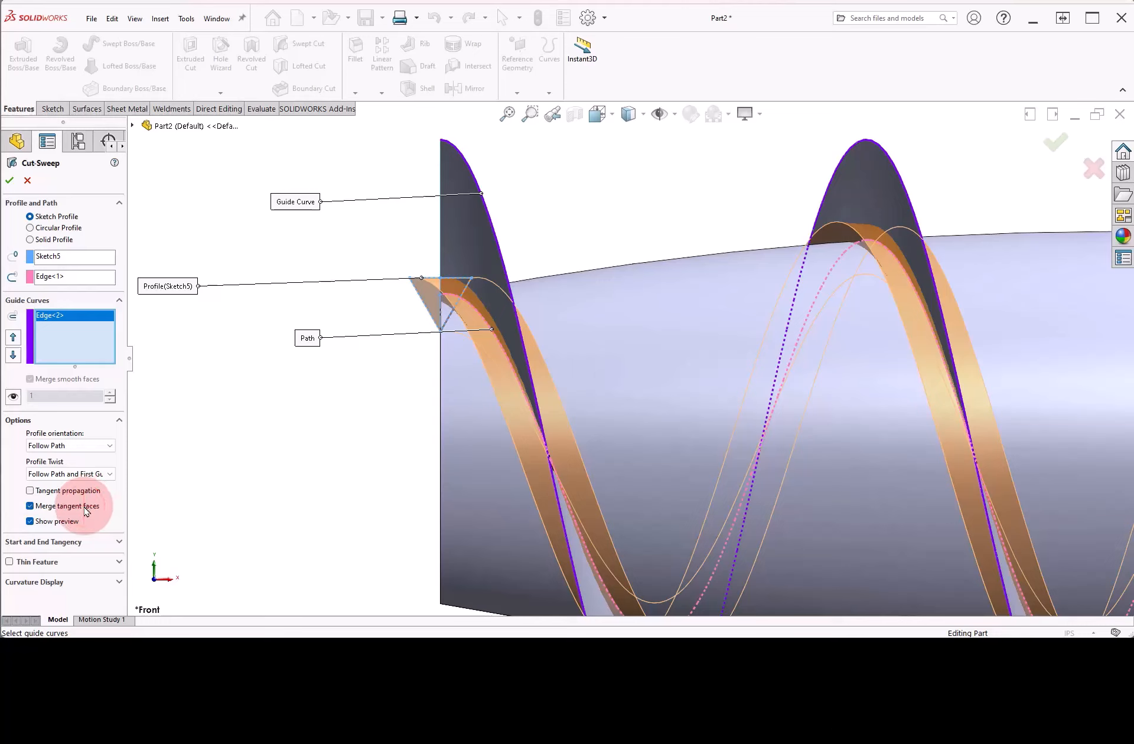
click(11, 183)
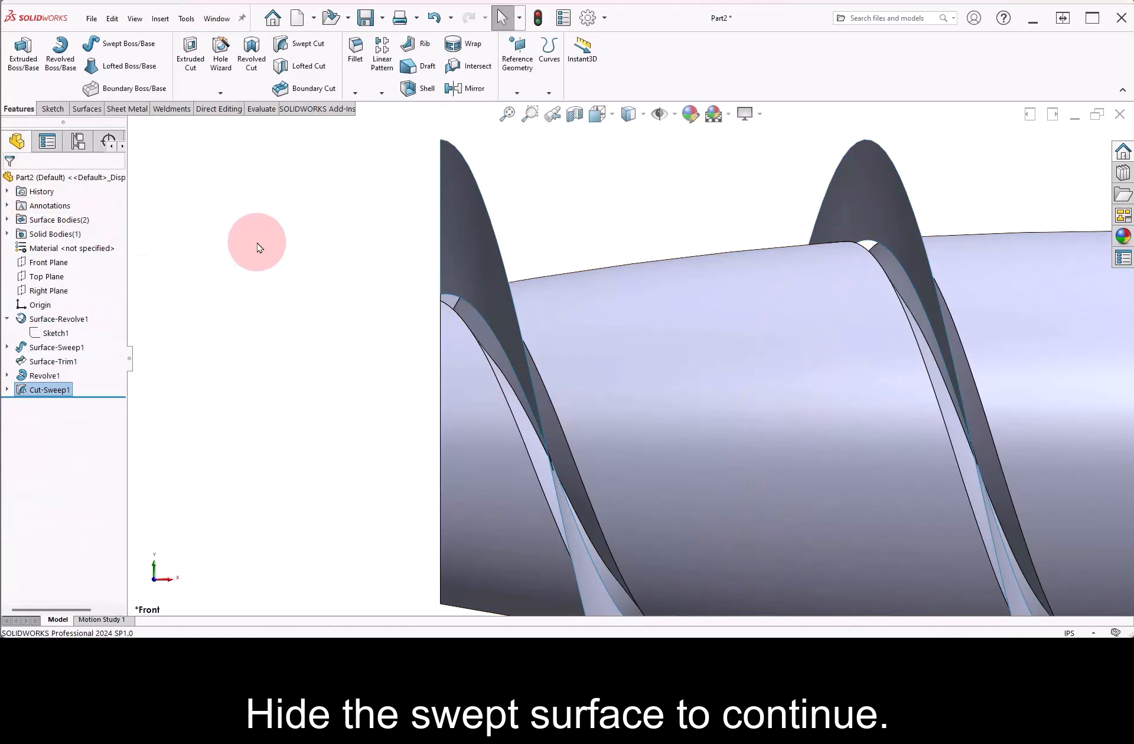
Step: Hide the swept spiral surface so only the grooved core is shown
click(467, 250)
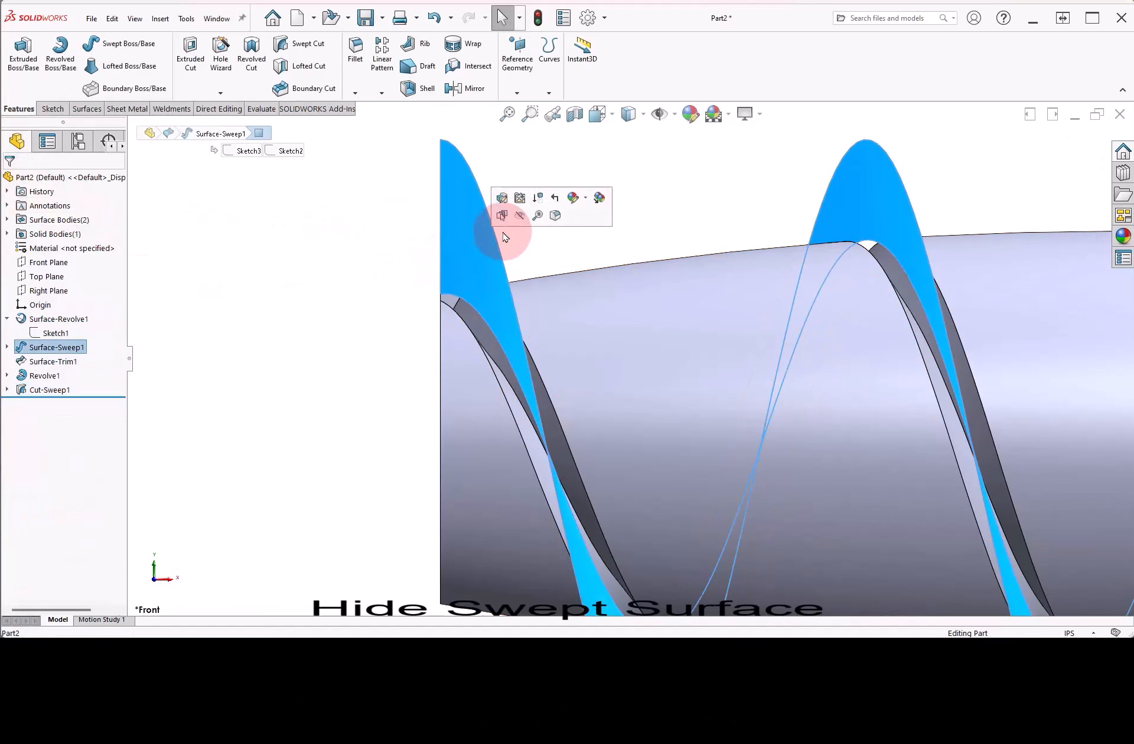
click(519, 215)
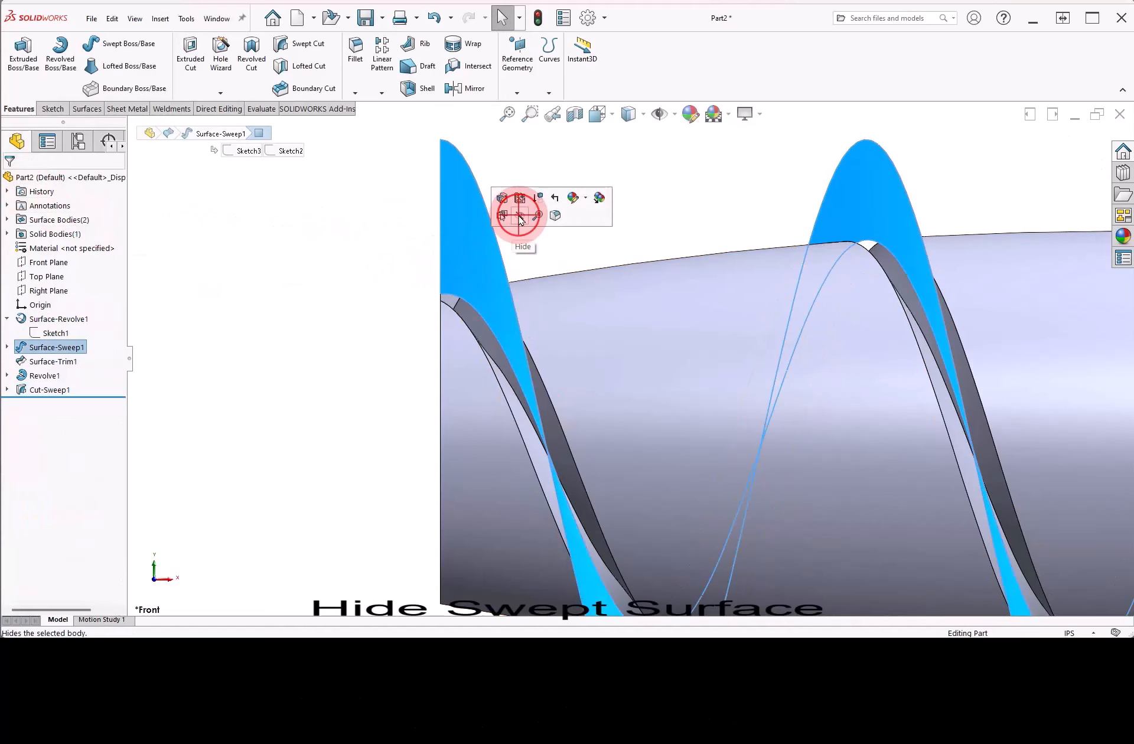
click(508, 115)
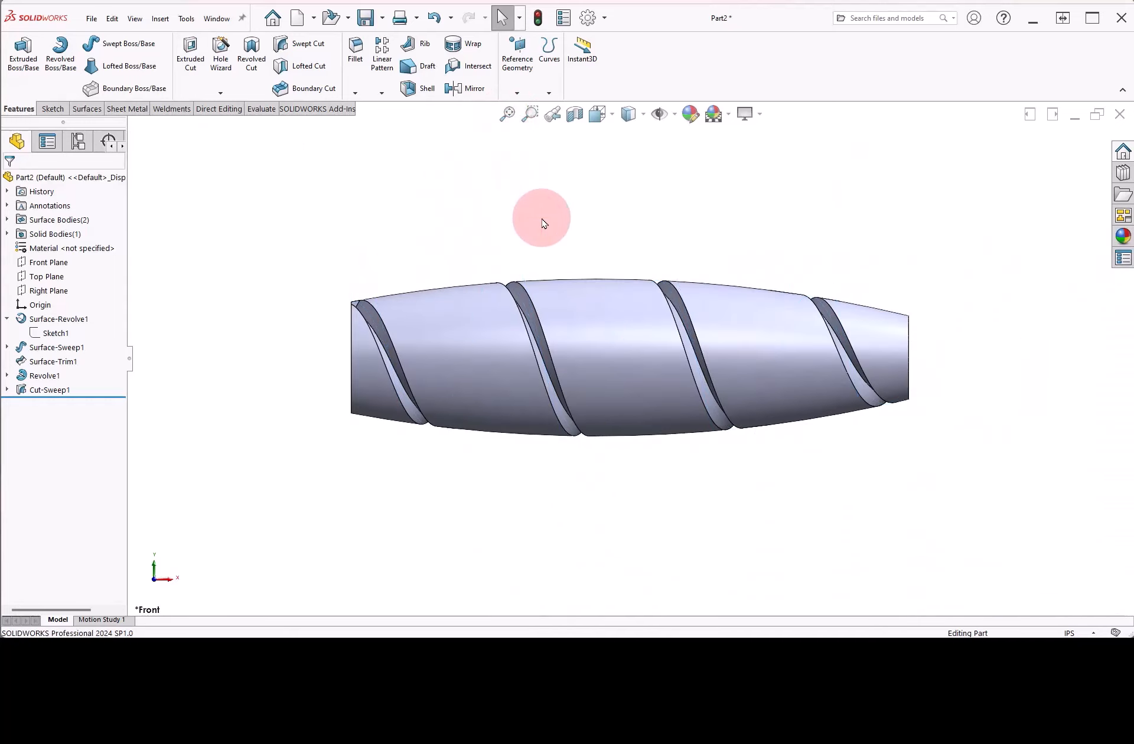
middle_drag(577, 231, 618, 339)
click(634, 233)
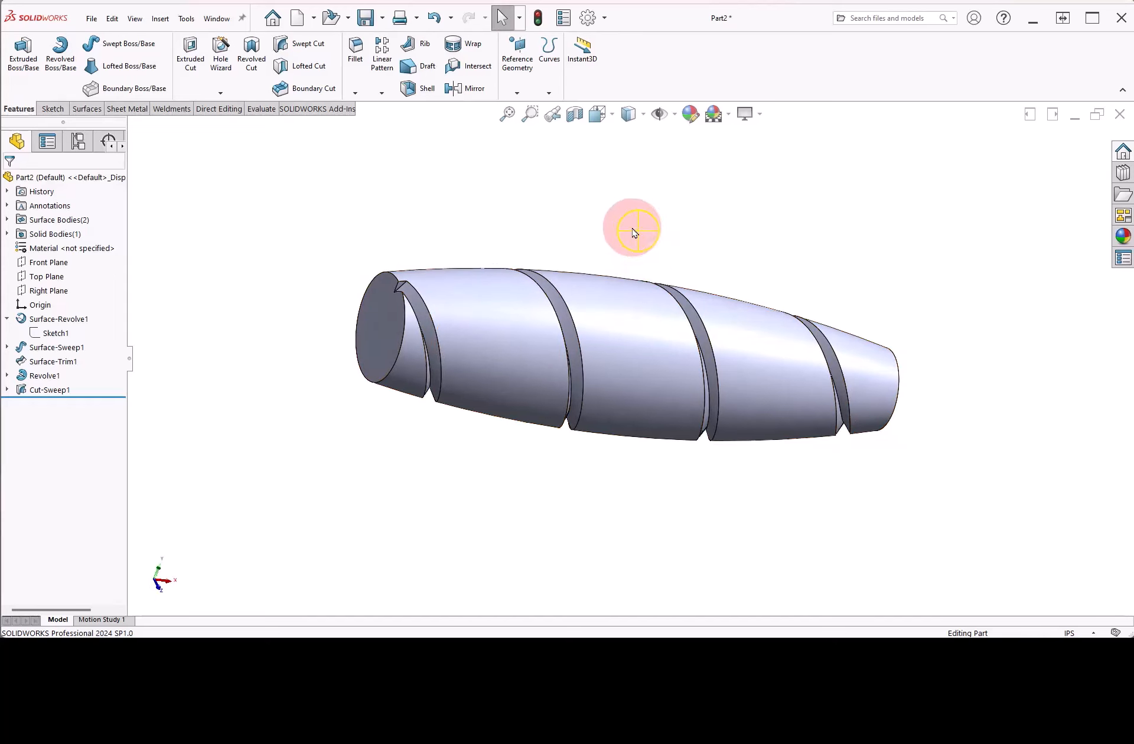
key(ctrl+1)
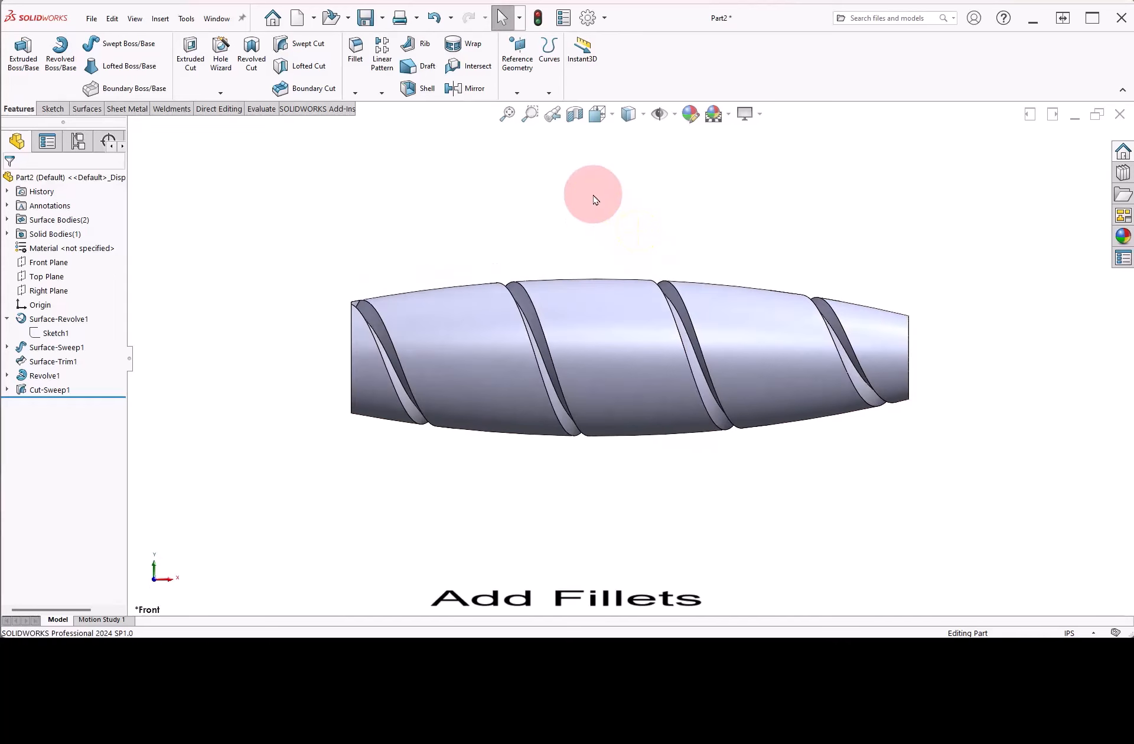
Step: Fillet the inside bottom edge of the spiral groove with a 0.035 in radius
click(356, 70)
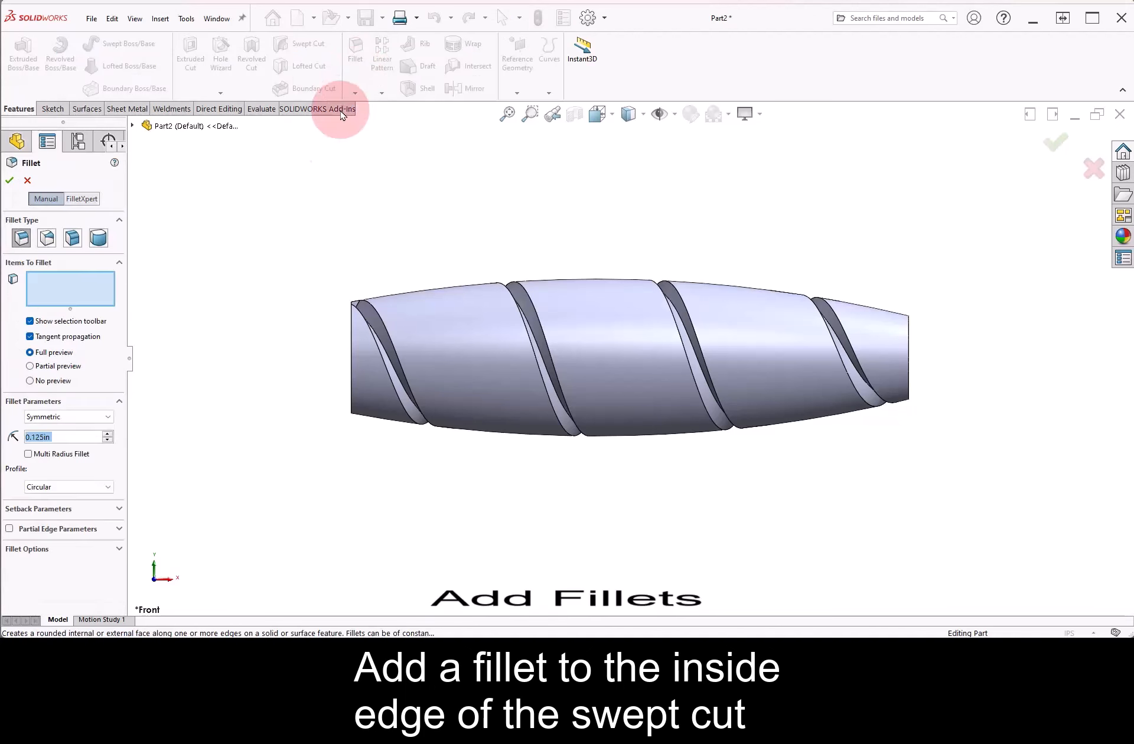
click(144, 378)
text(03)
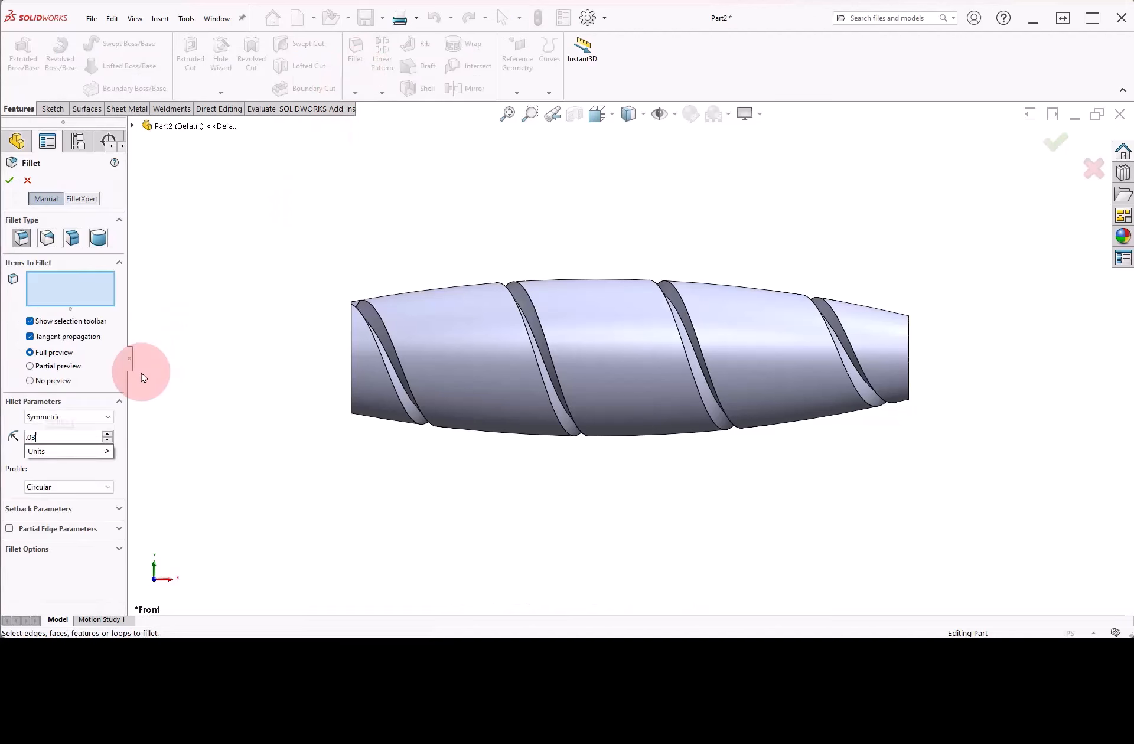
text(5)
click(388, 358)
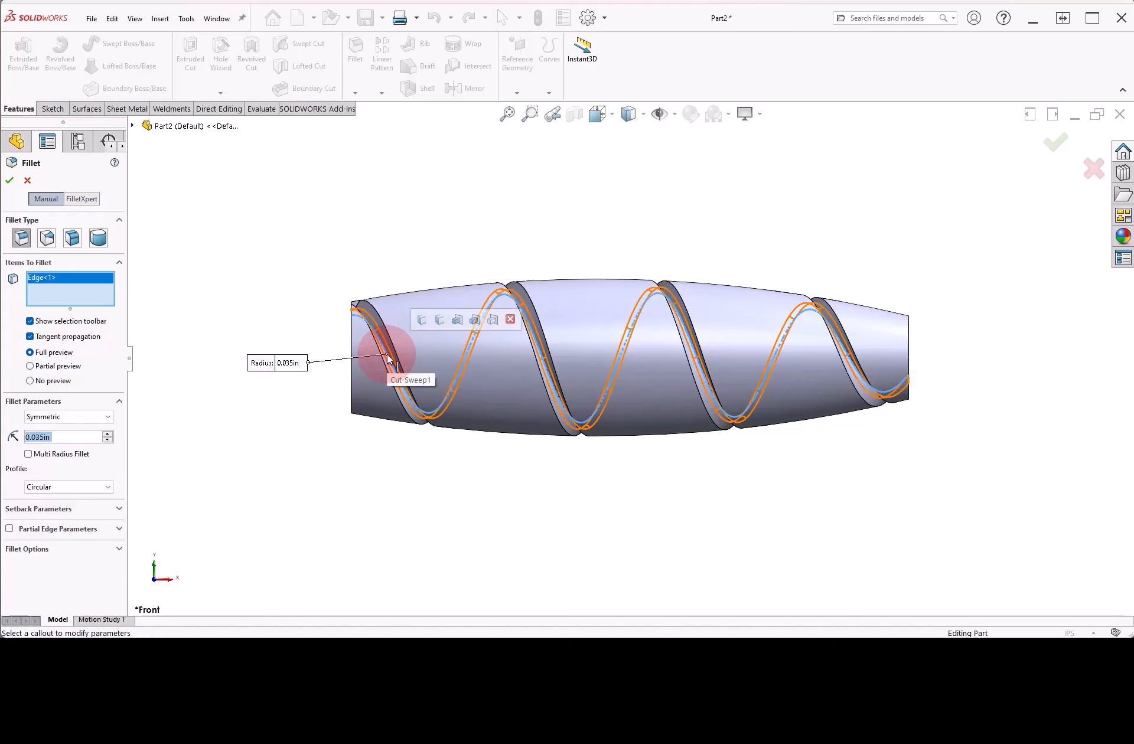
click(9, 181)
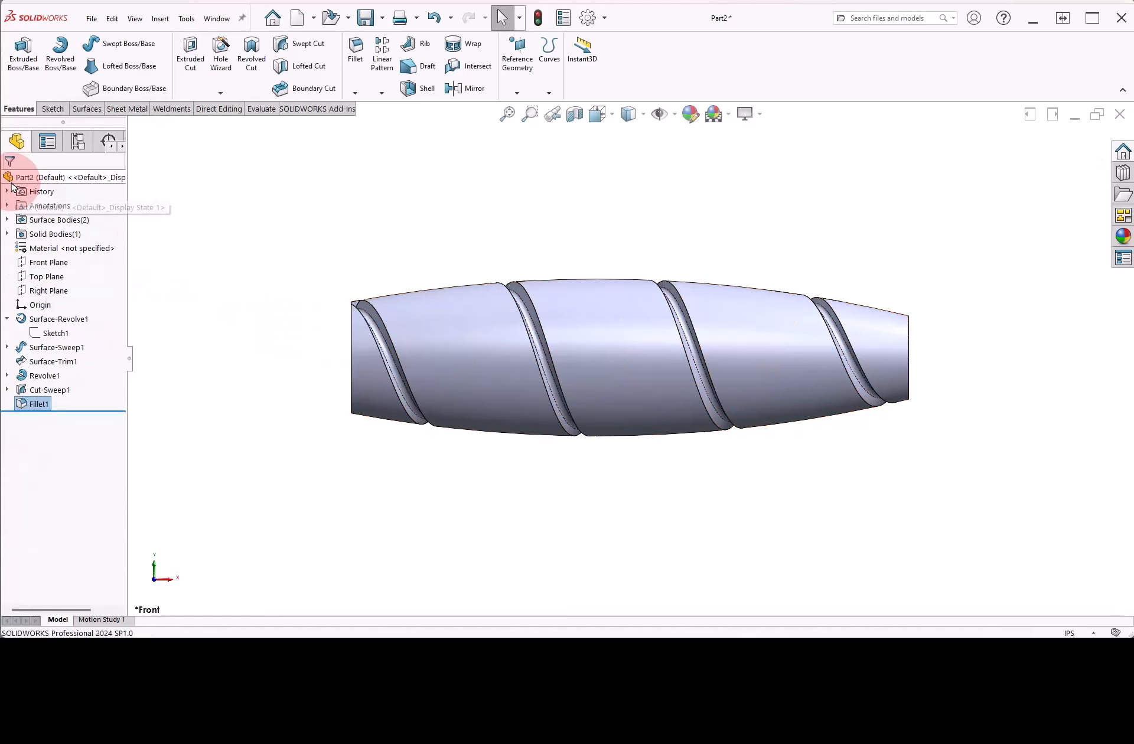
Step: Fillet both outside edges of the spiral groove with a 0.06 in radius
click(356, 66)
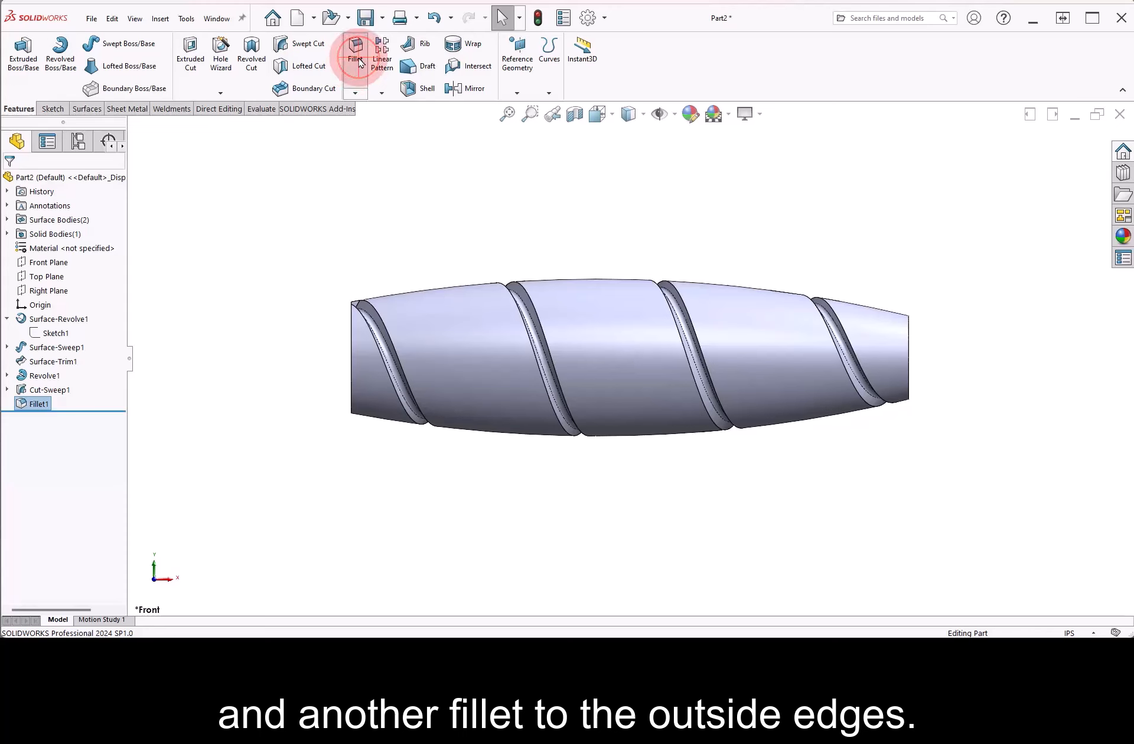
text(.06)
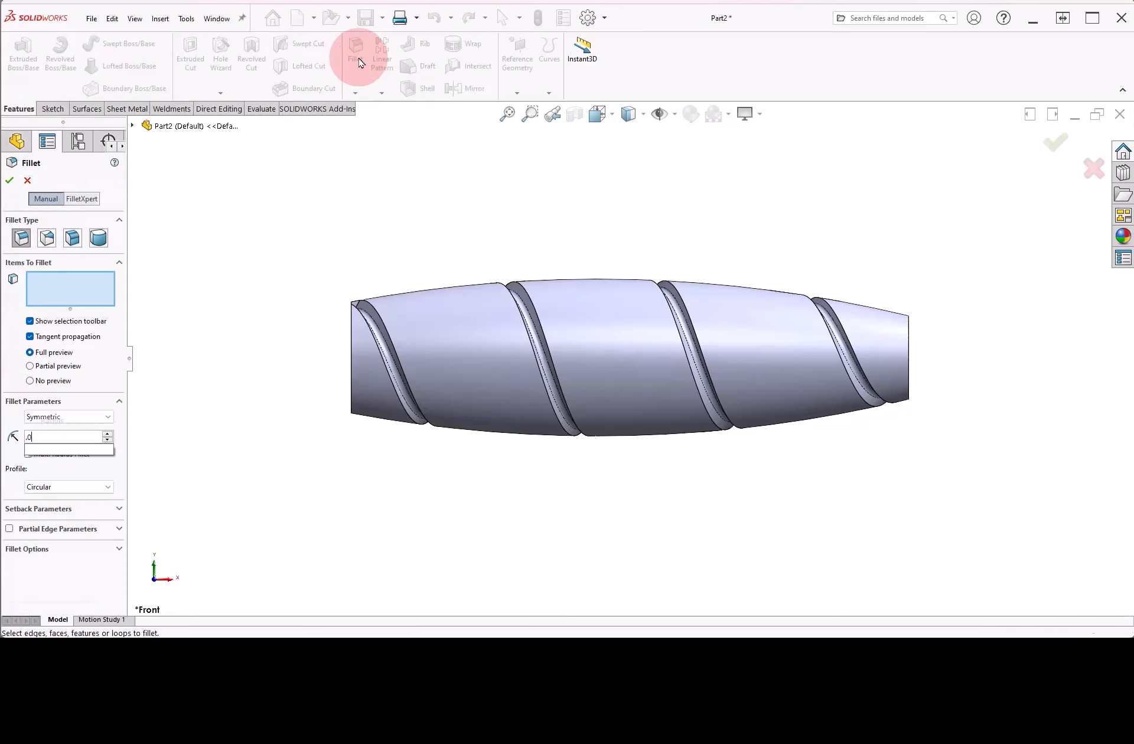
click(379, 317)
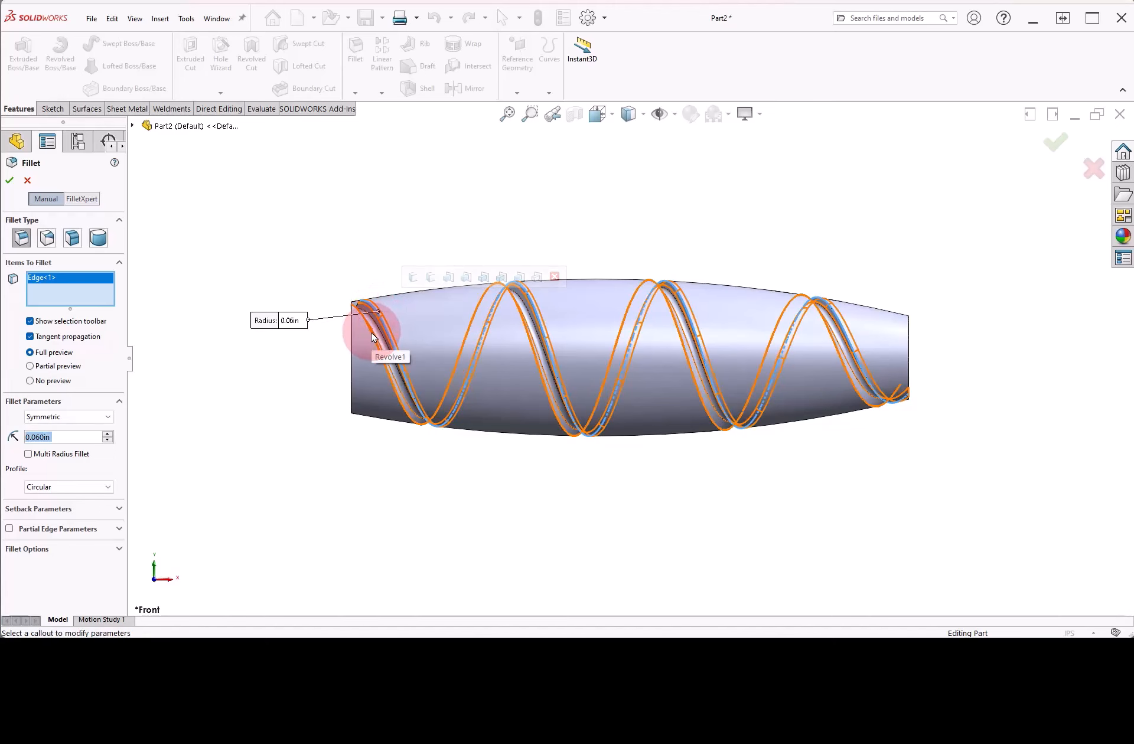
click(369, 327)
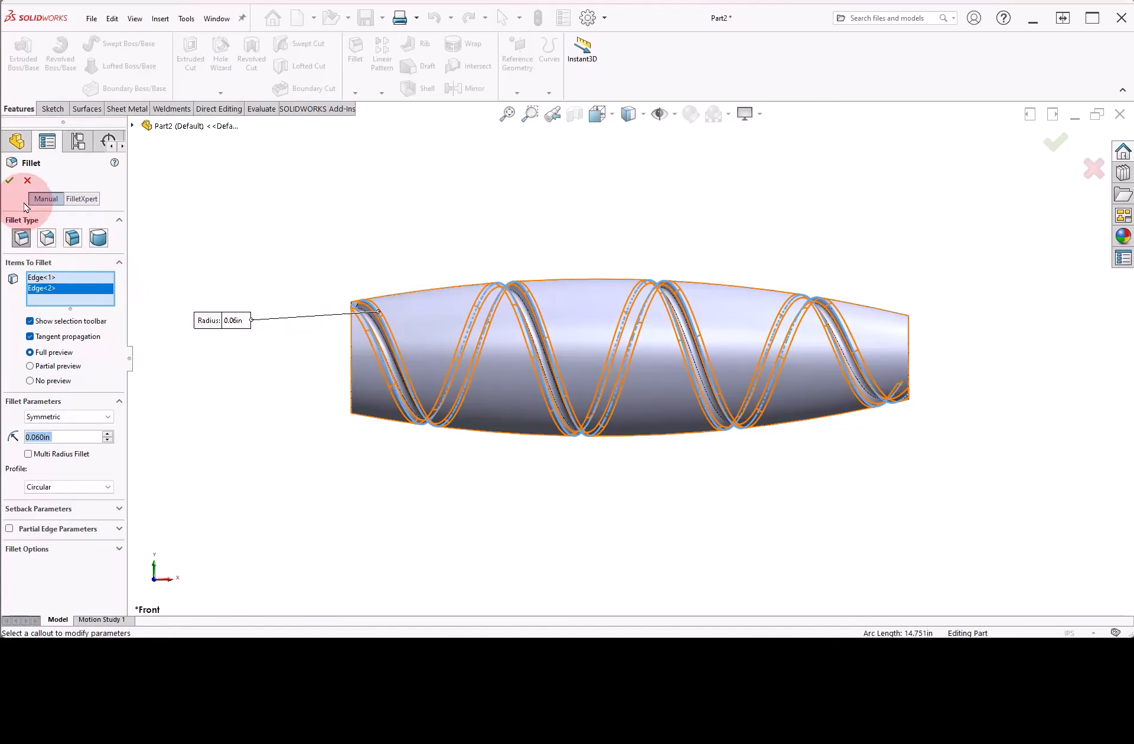
click(10, 183)
click(264, 235)
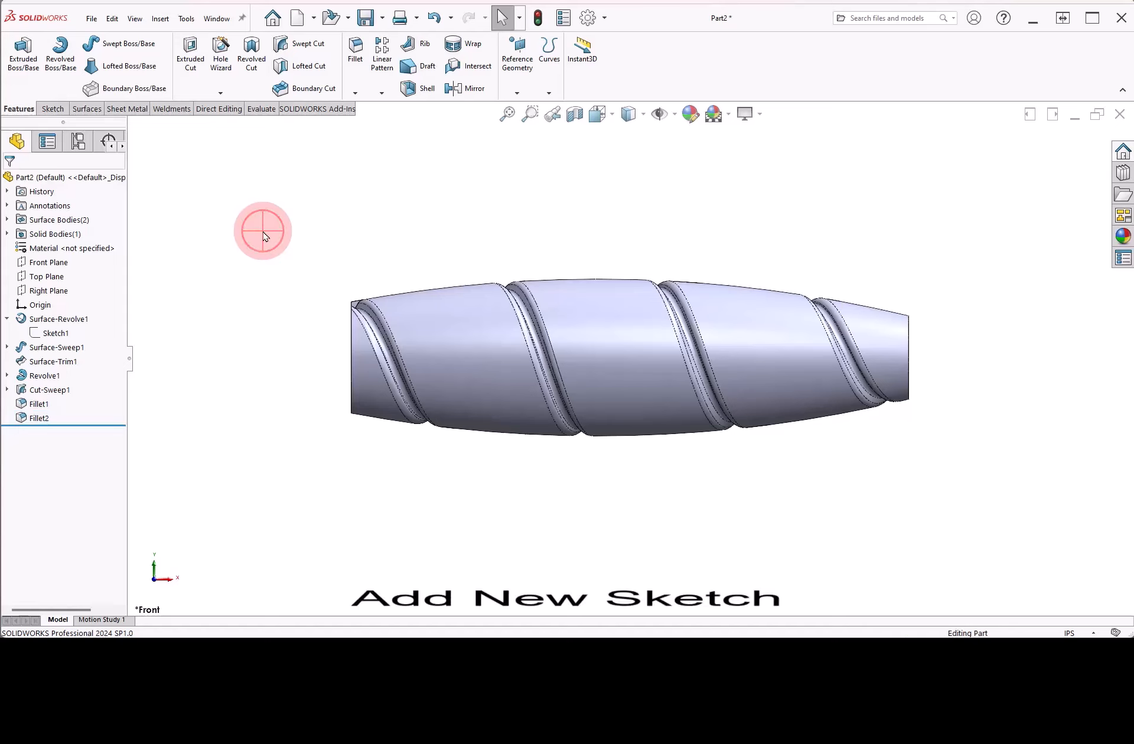
Step: On the Front Plane, sketch a closed round-topped profile from the origin, with straight sides about 0.73 in high and about 0.12 in apart
click(47, 262)
click(65, 244)
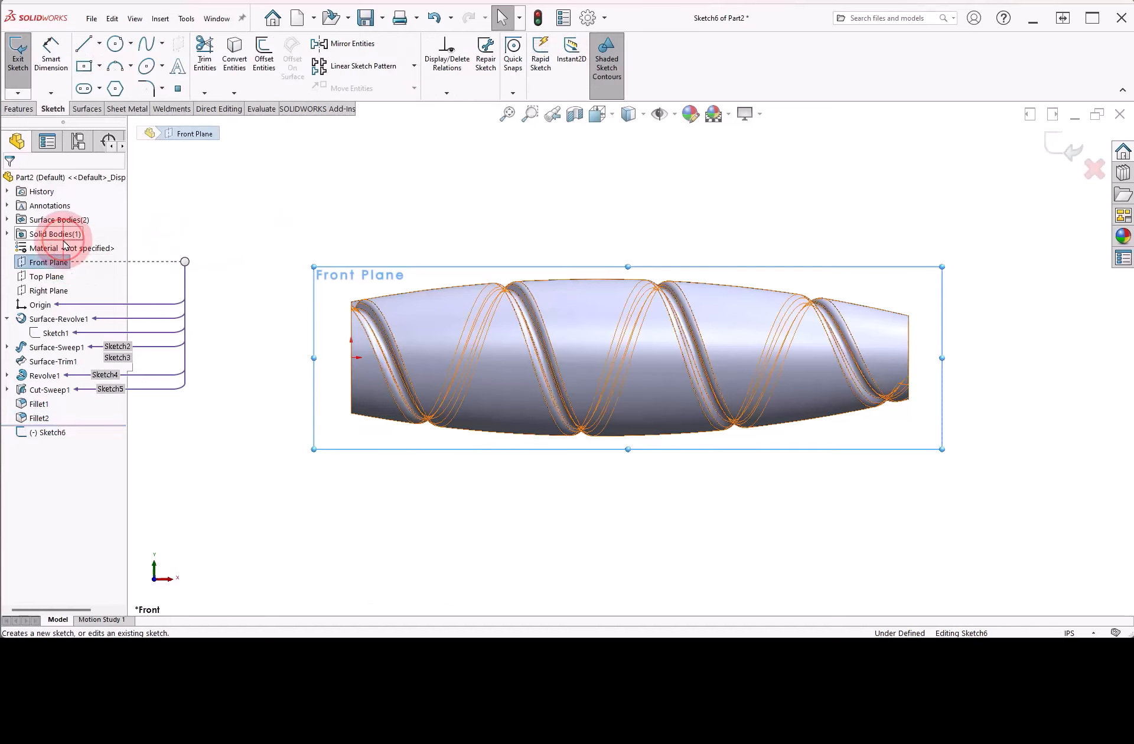
key(l)
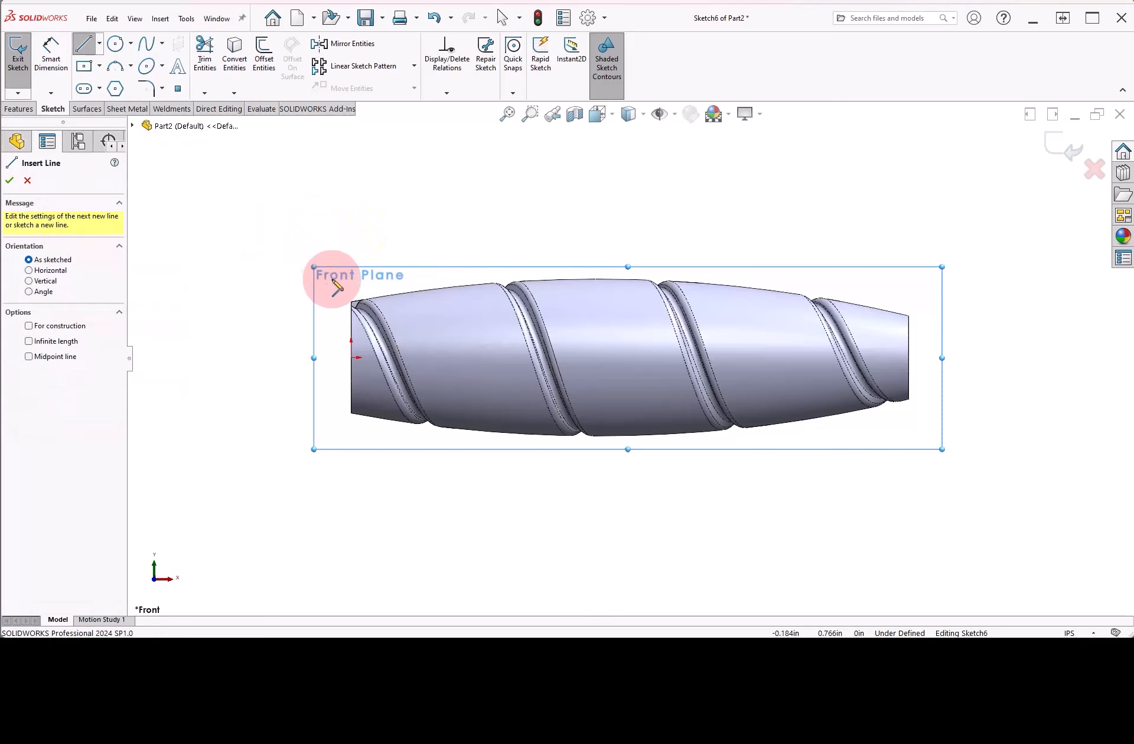
scroll(378, 278, up, 3)
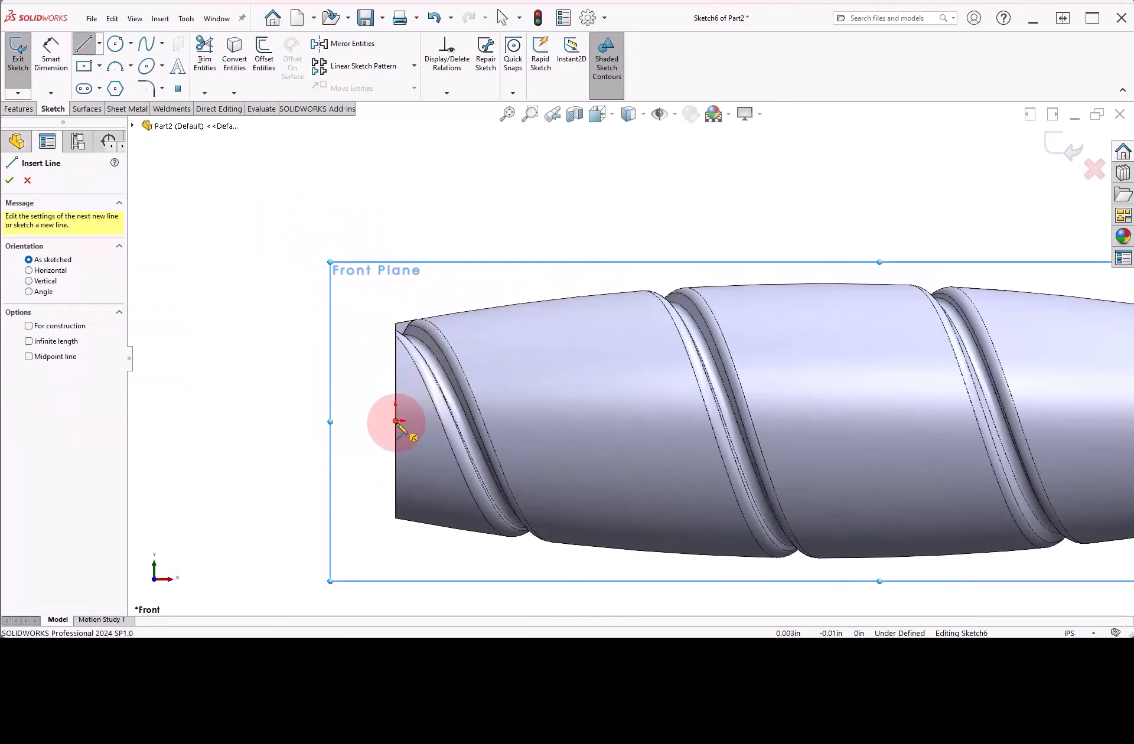
drag(396, 421, 408, 279)
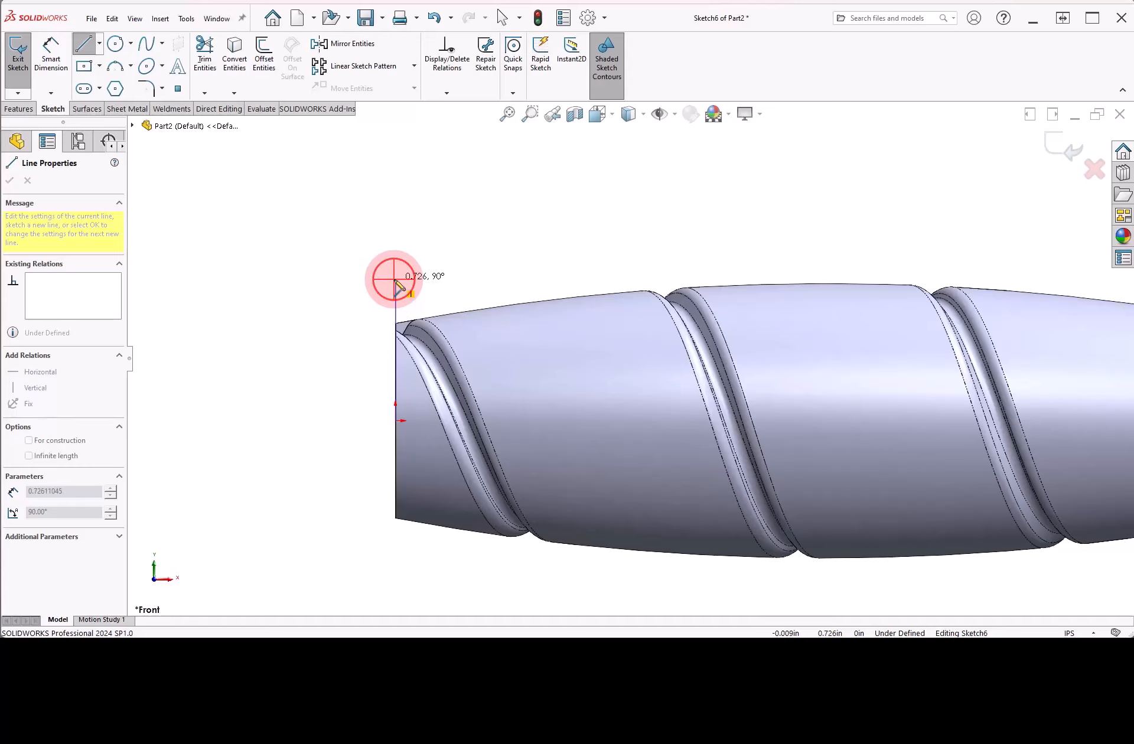
click(395, 279)
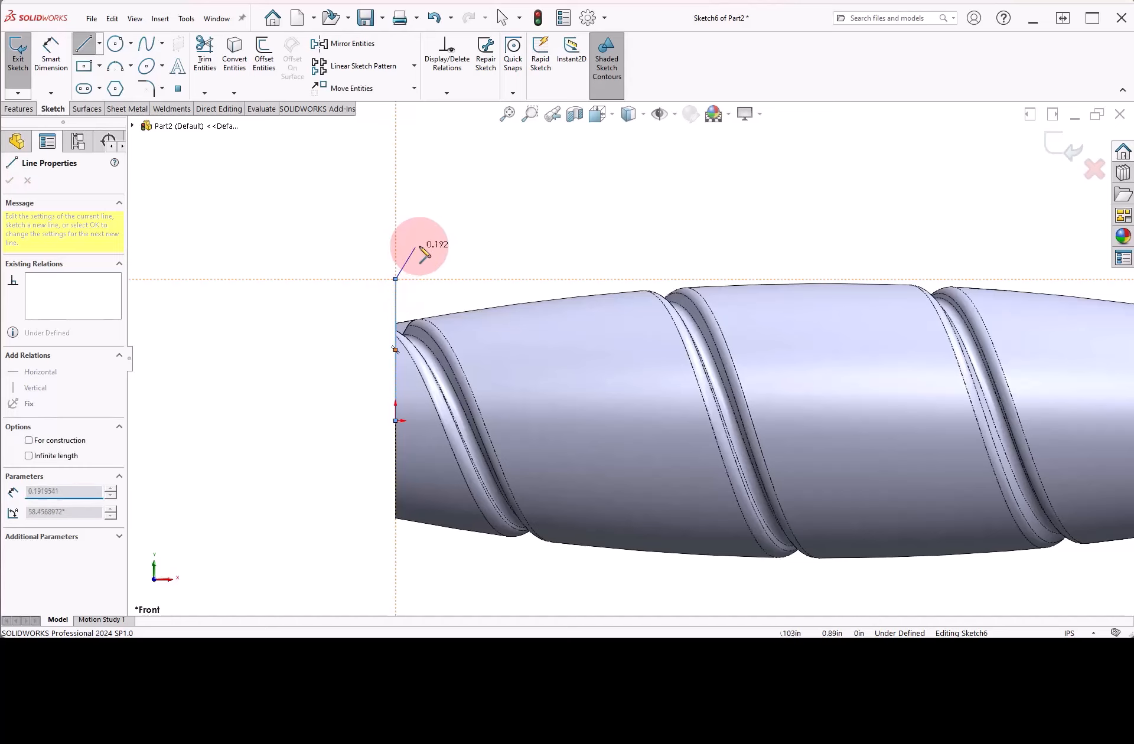
click(419, 279)
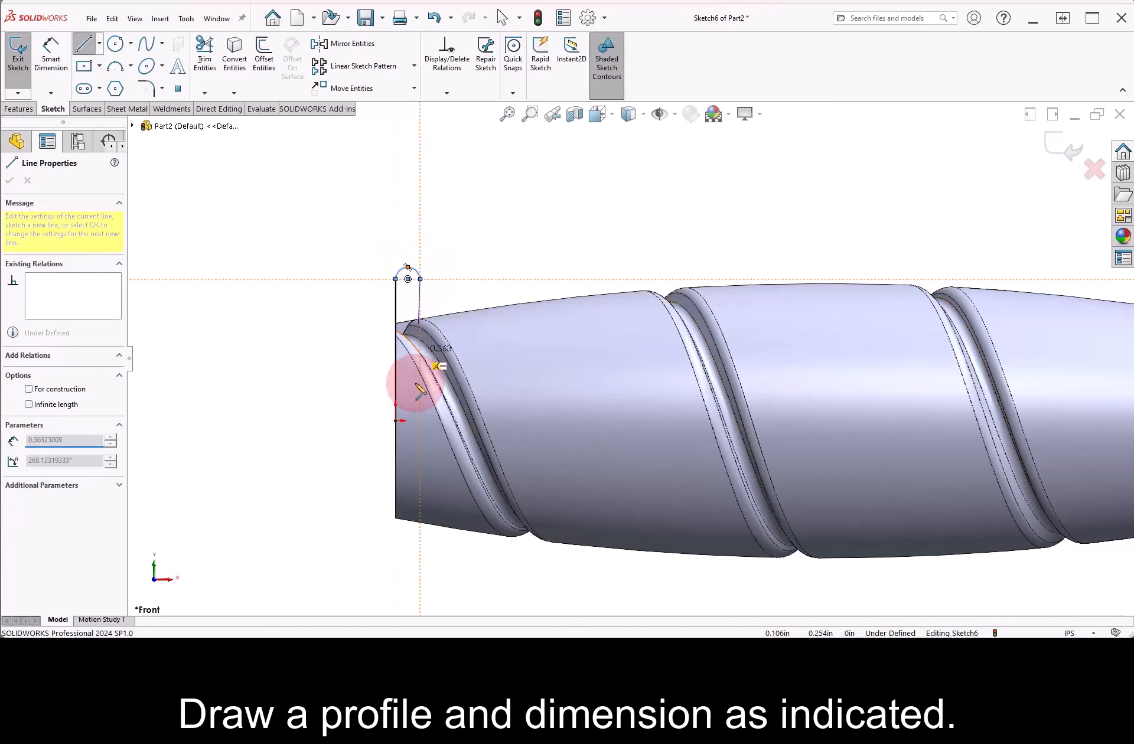
click(420, 421)
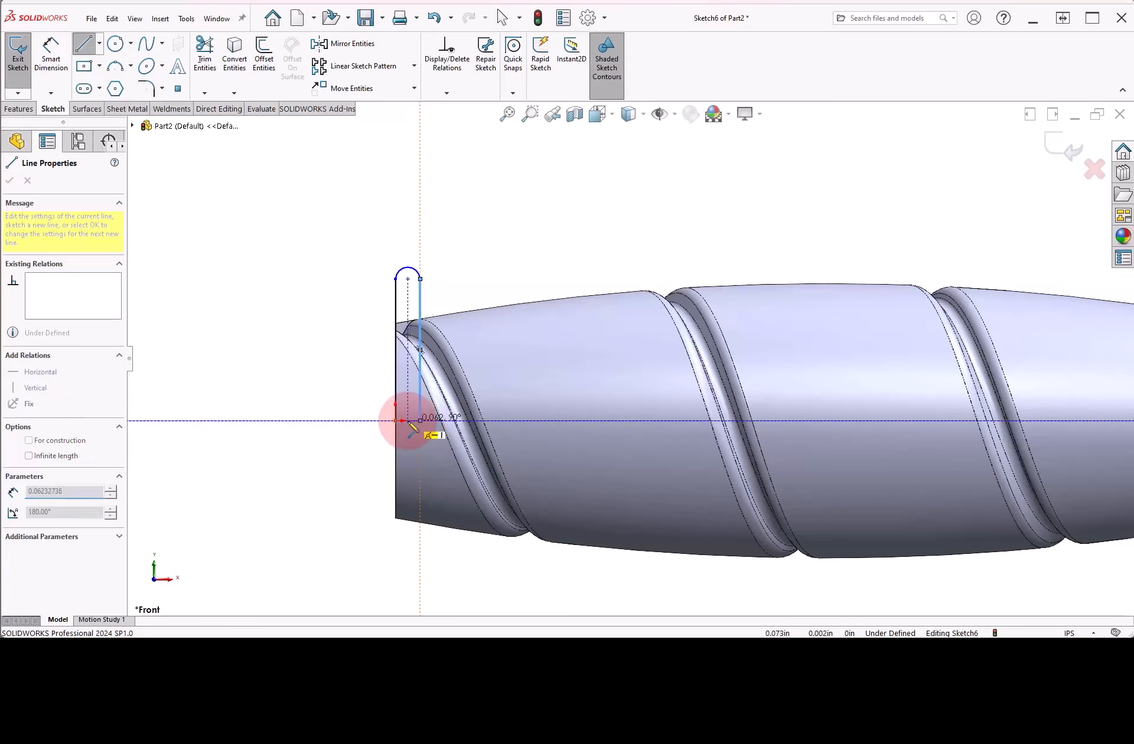
click(396, 420)
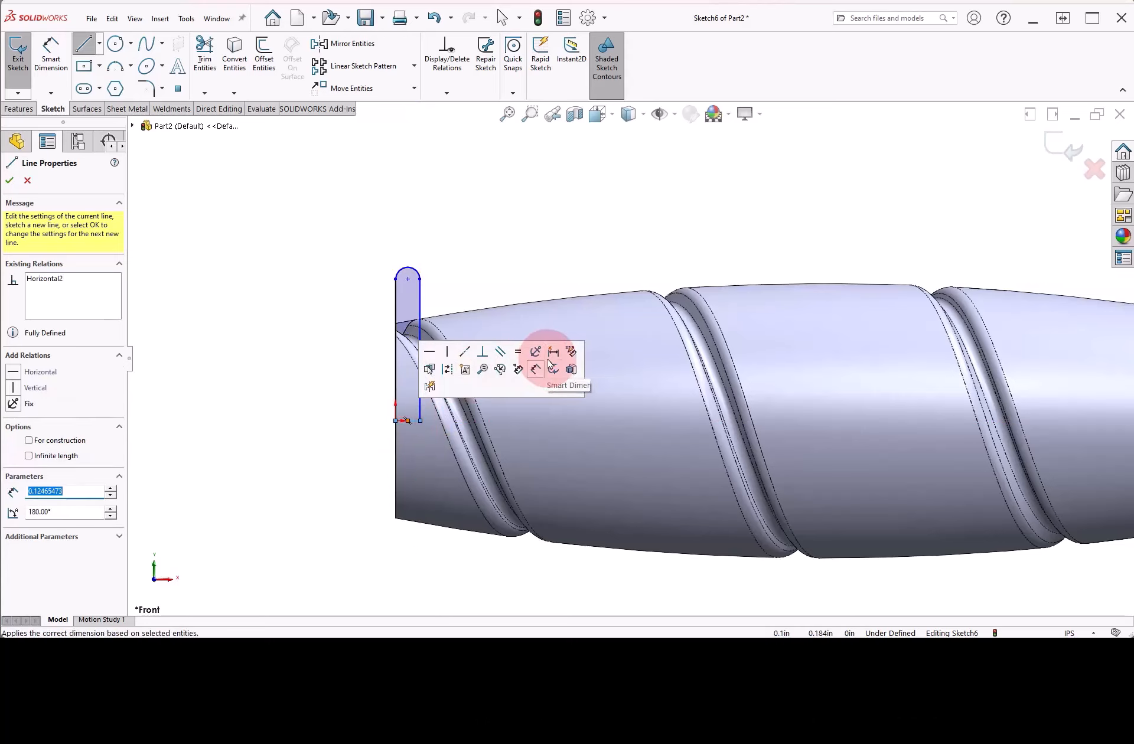
Step: Draw a horizontal line about 5 in long from the origin to the core's opposite end face
scroll(632, 363, up, 3)
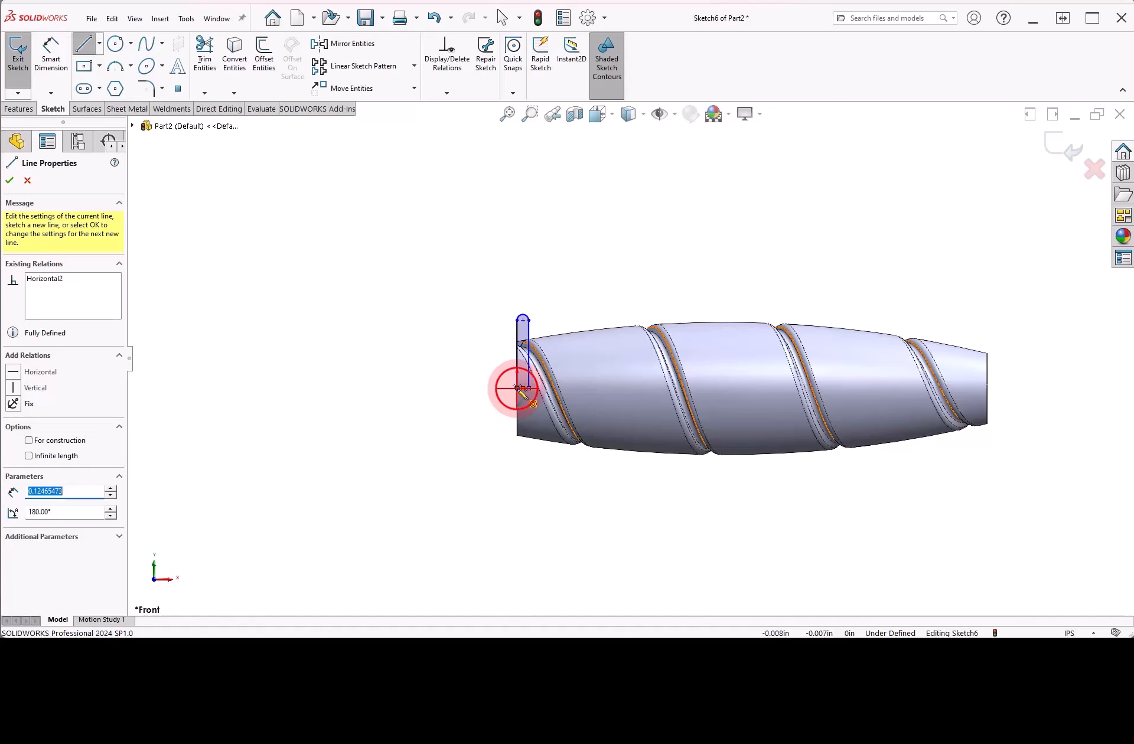
click(518, 388)
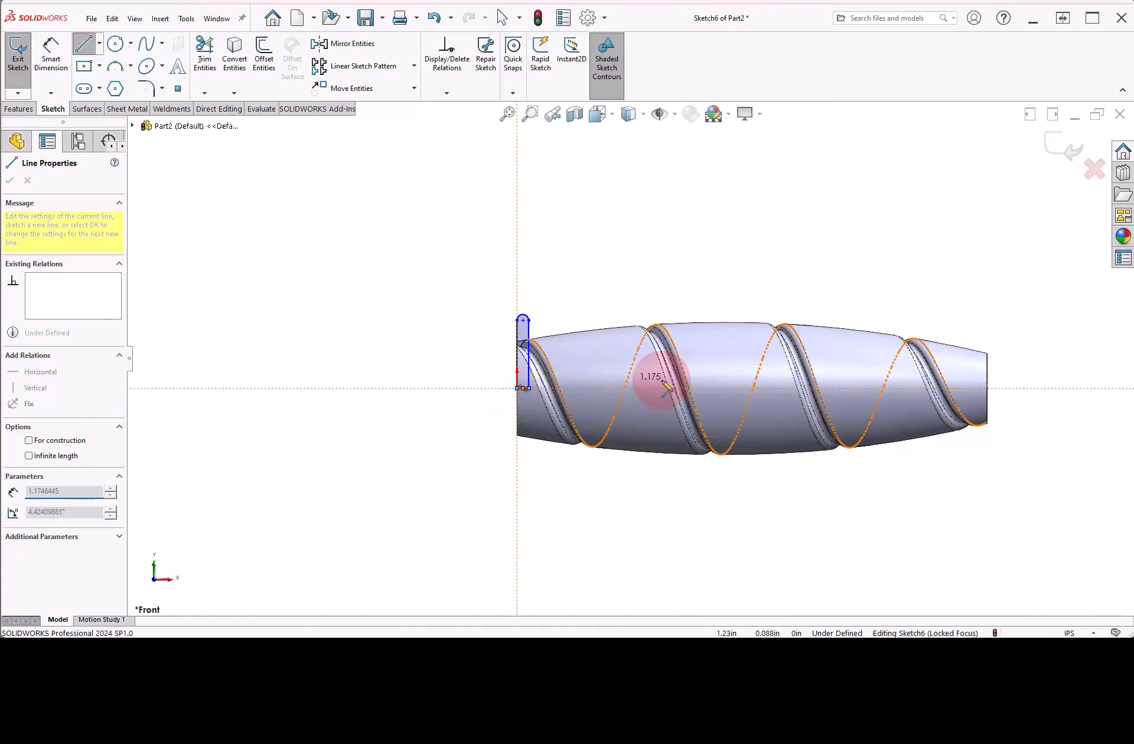
double_click(987, 388)
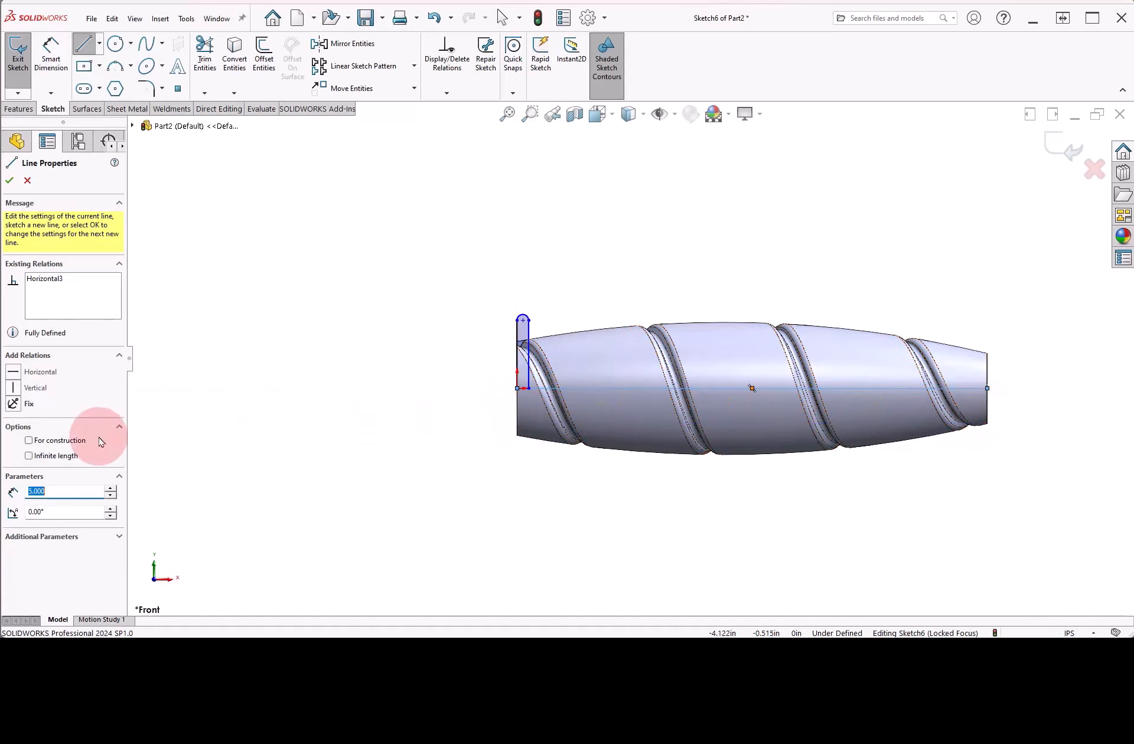
Step: Convert the long horizontal line to construction geometry and sketch a closed round-topped profile, about 0.52 in high and 0.09 in wide, at the core's far end
click(80, 444)
scroll(981, 363, down, 5)
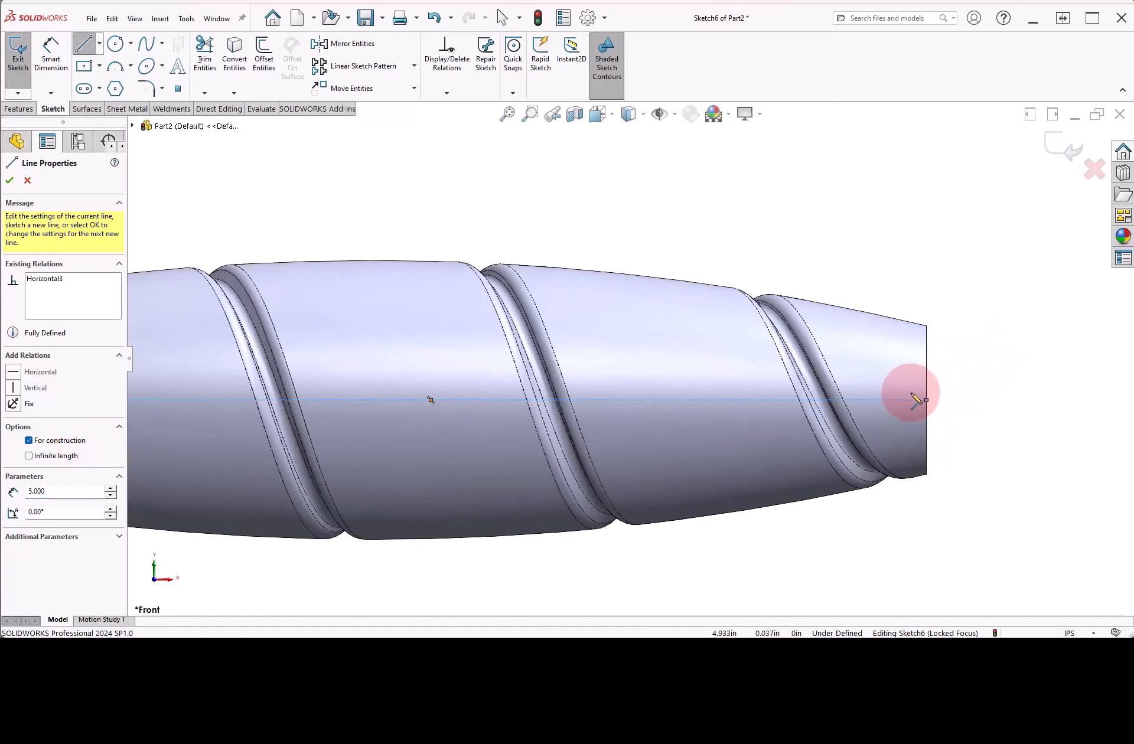
click(902, 399)
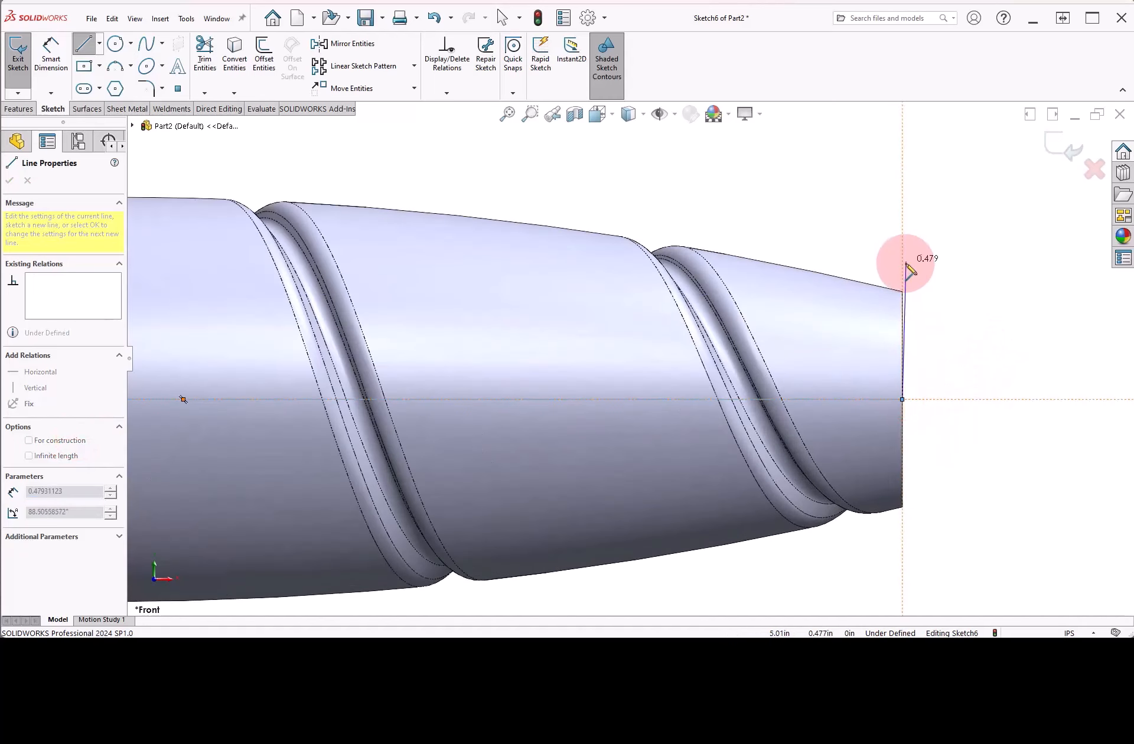
click(903, 249)
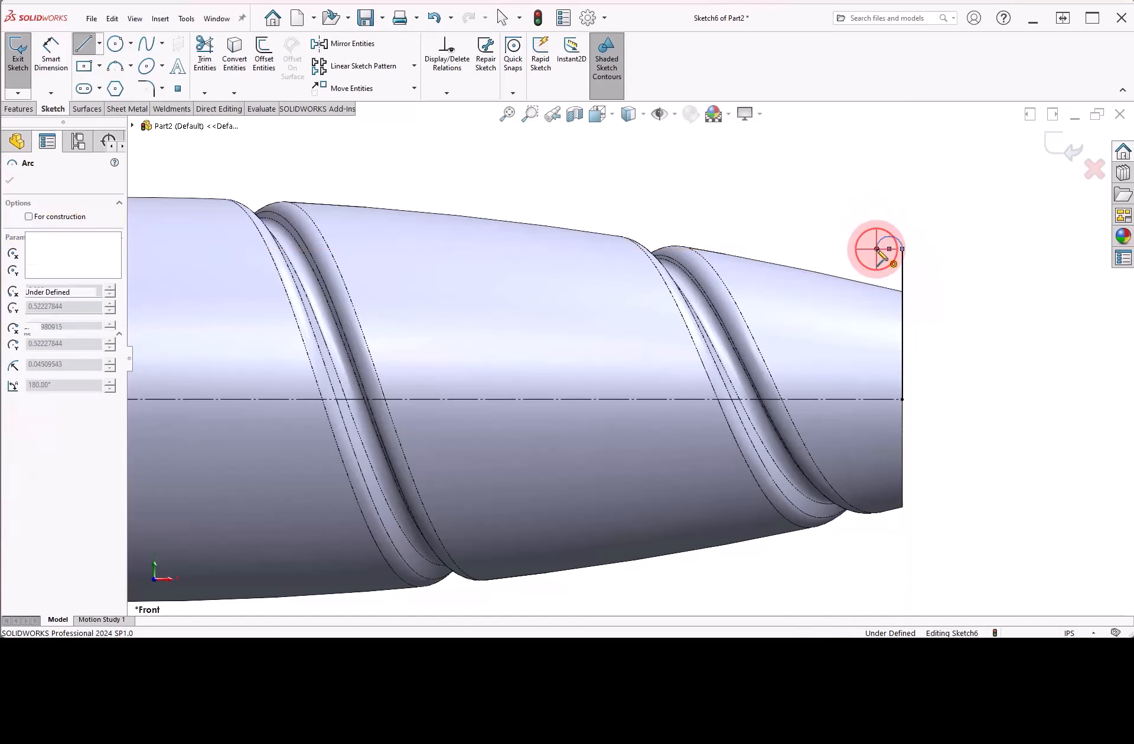
click(877, 248)
click(877, 399)
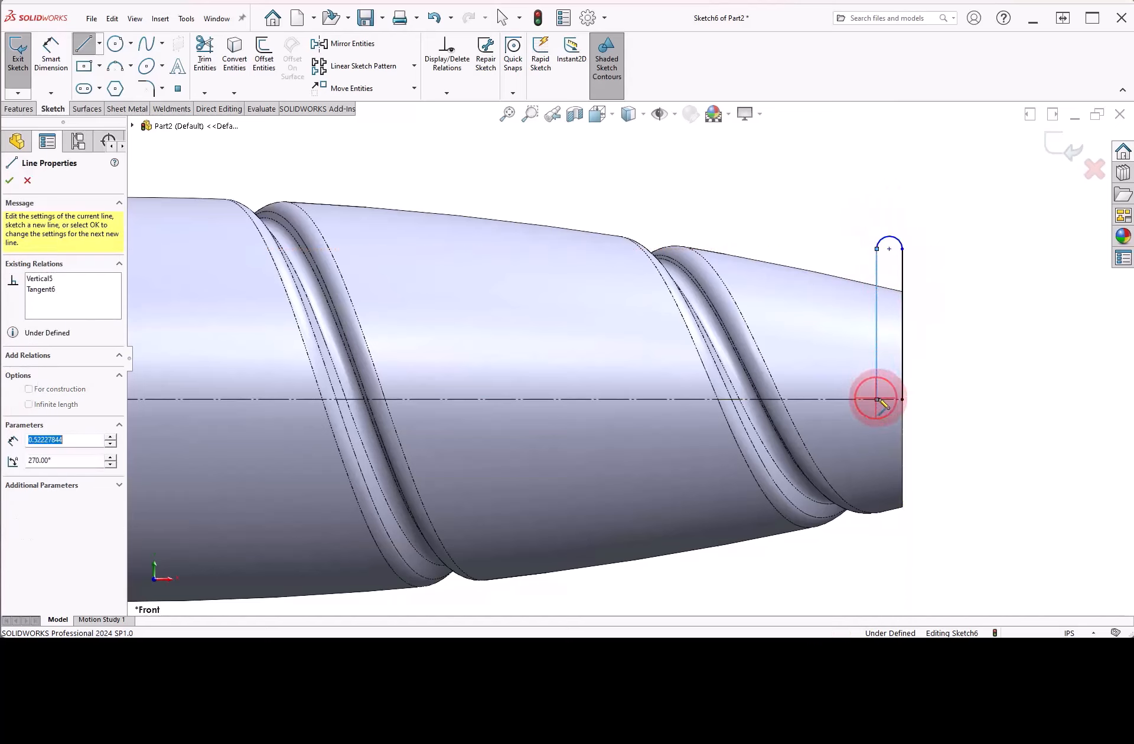
click(902, 400)
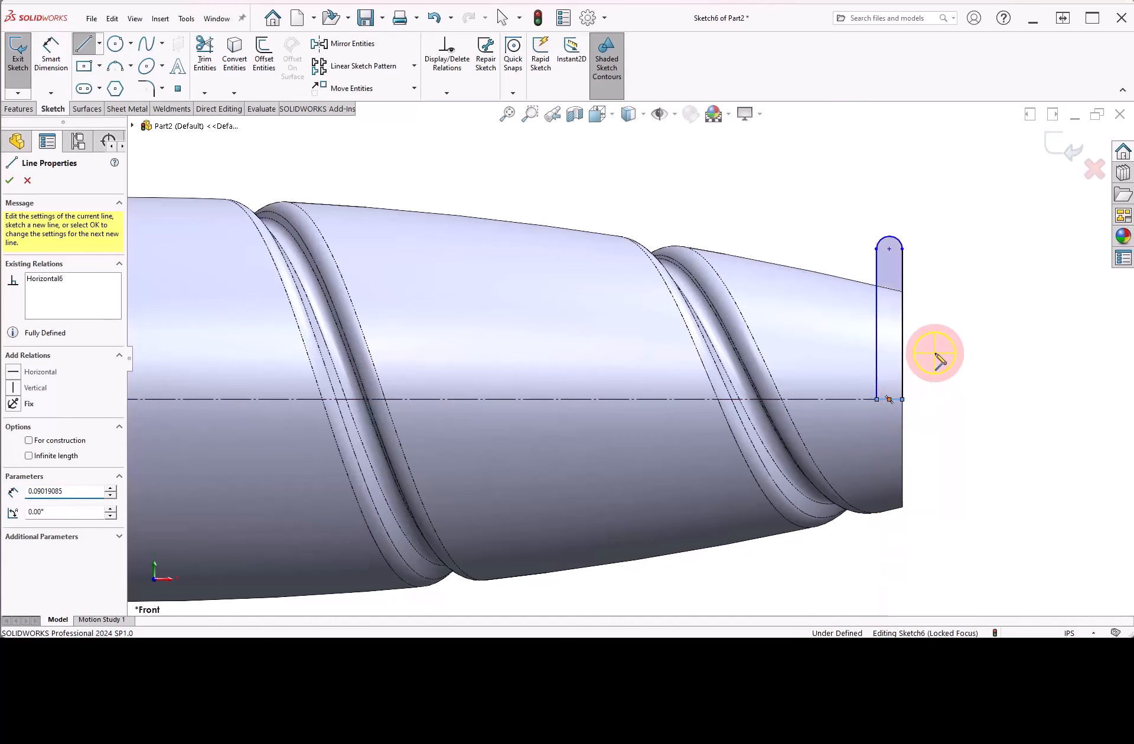
right_click(938, 358)
click(951, 361)
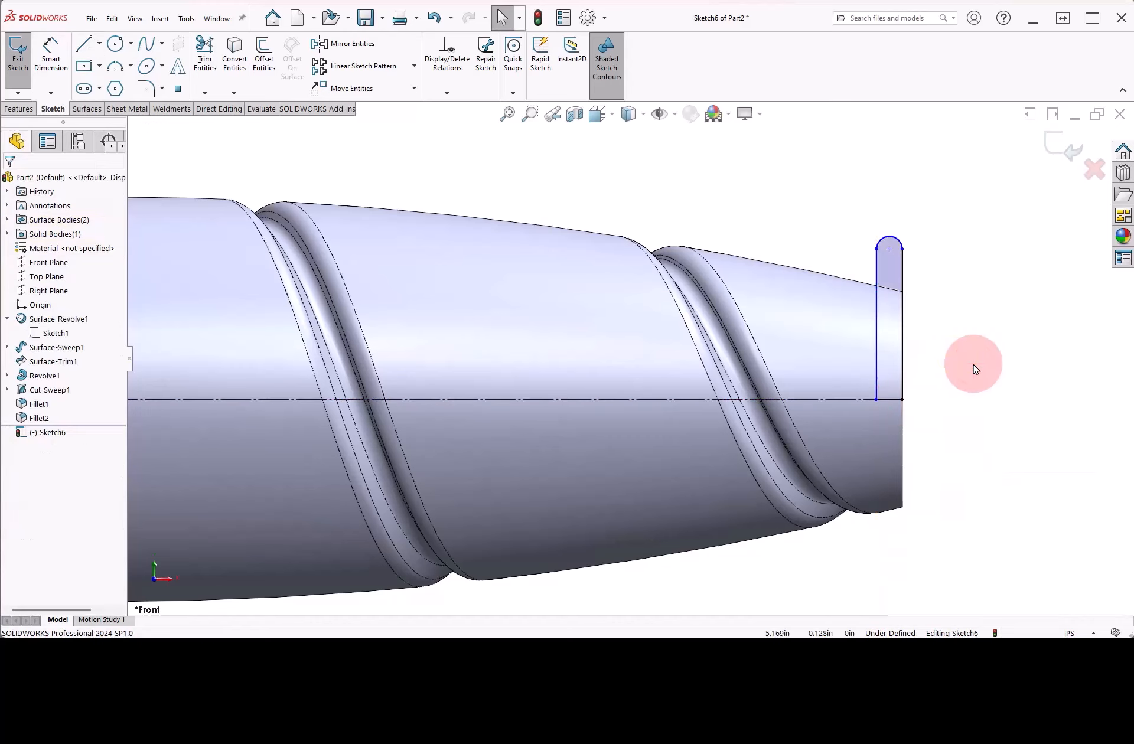
Step: Dimension the far-end profile with a 0.5 in straight side and a 0.125 in width
right_drag(975, 370, 982, 316)
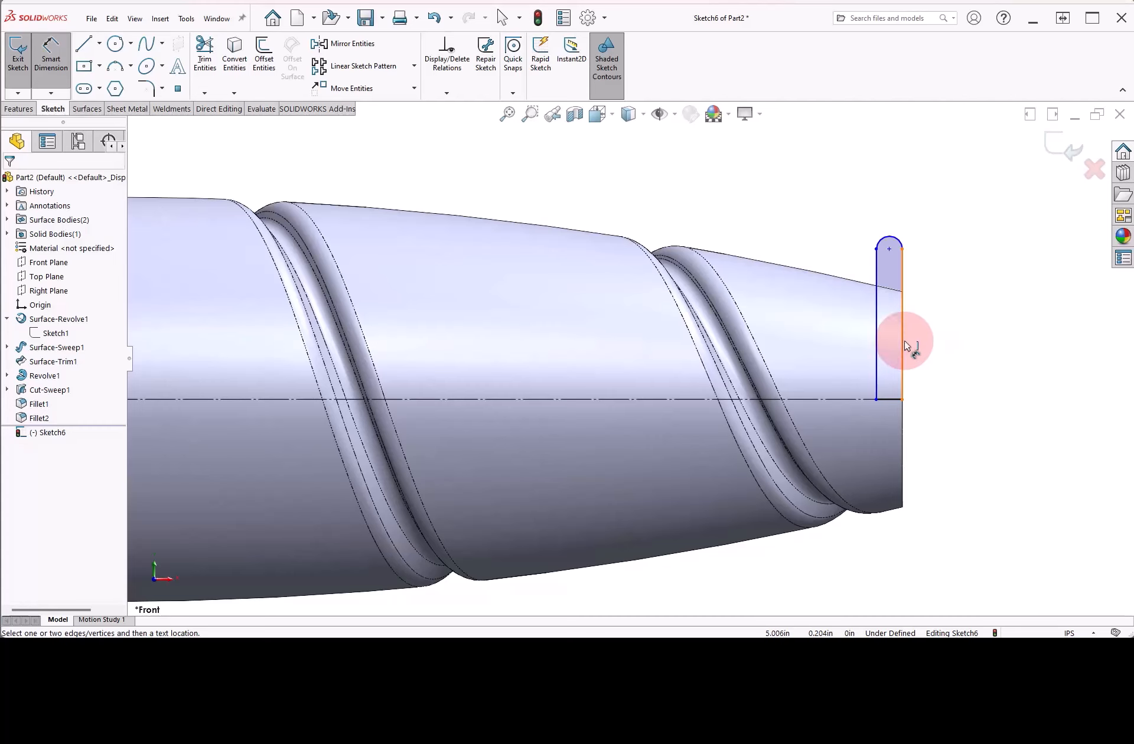
click(904, 345)
click(938, 329)
text(.5)
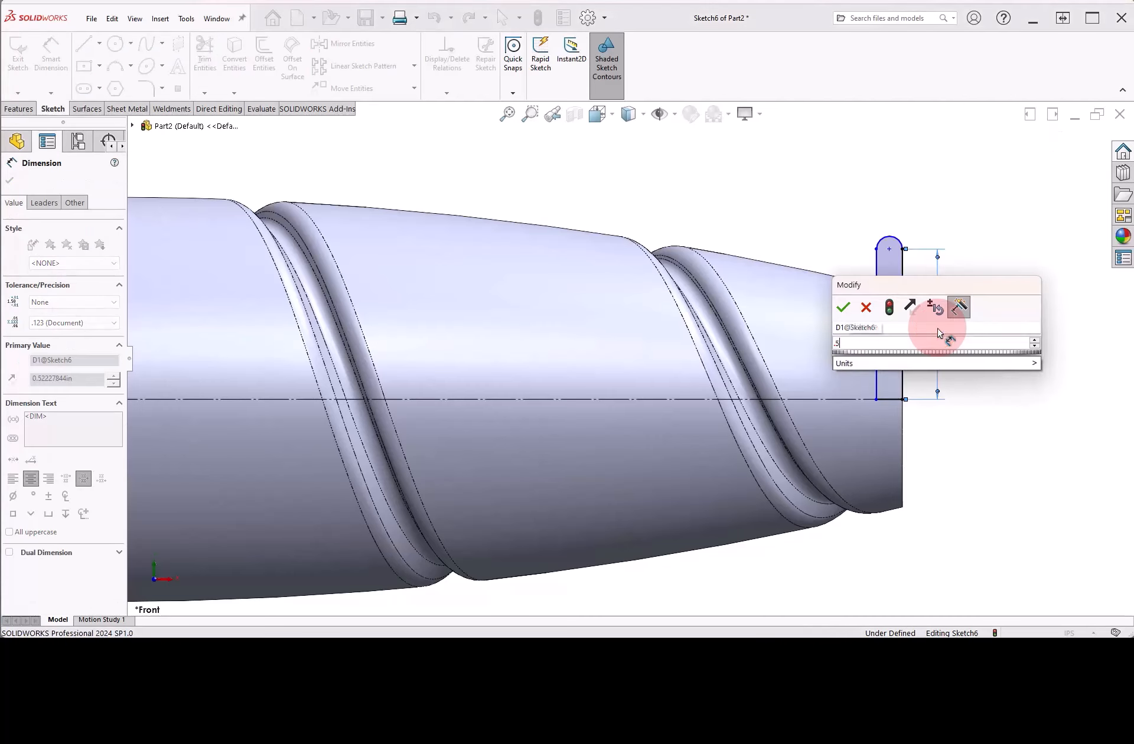
key(Return)
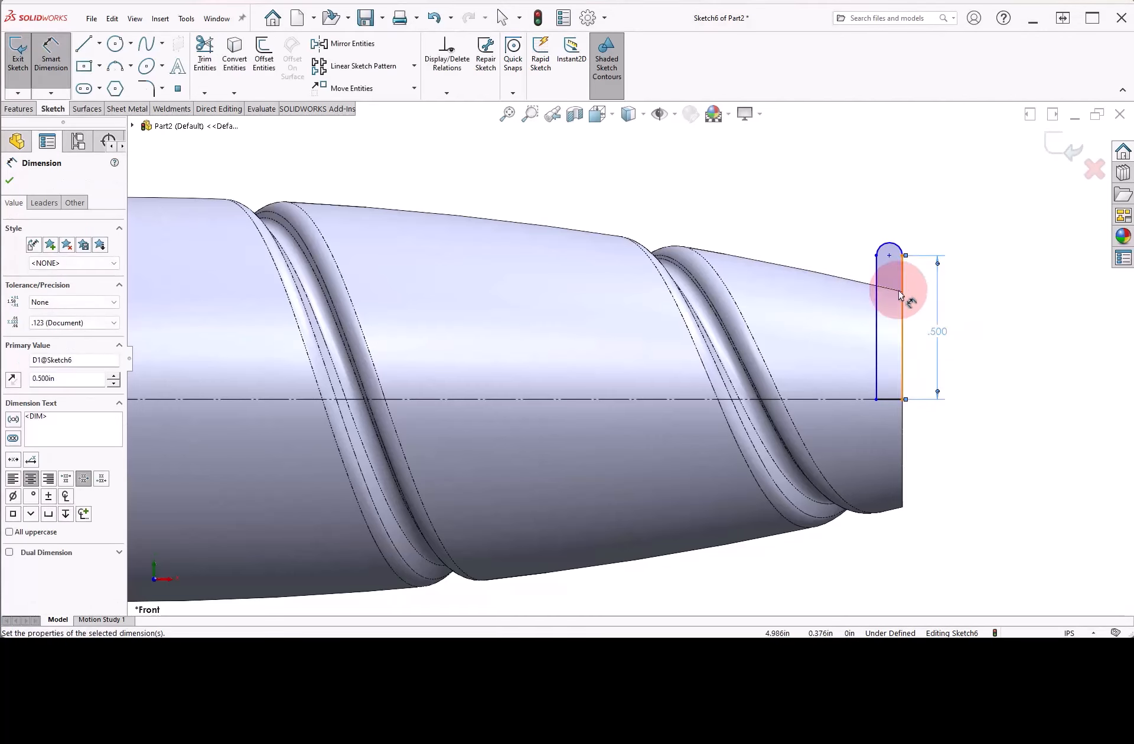
click(902, 284)
click(902, 248)
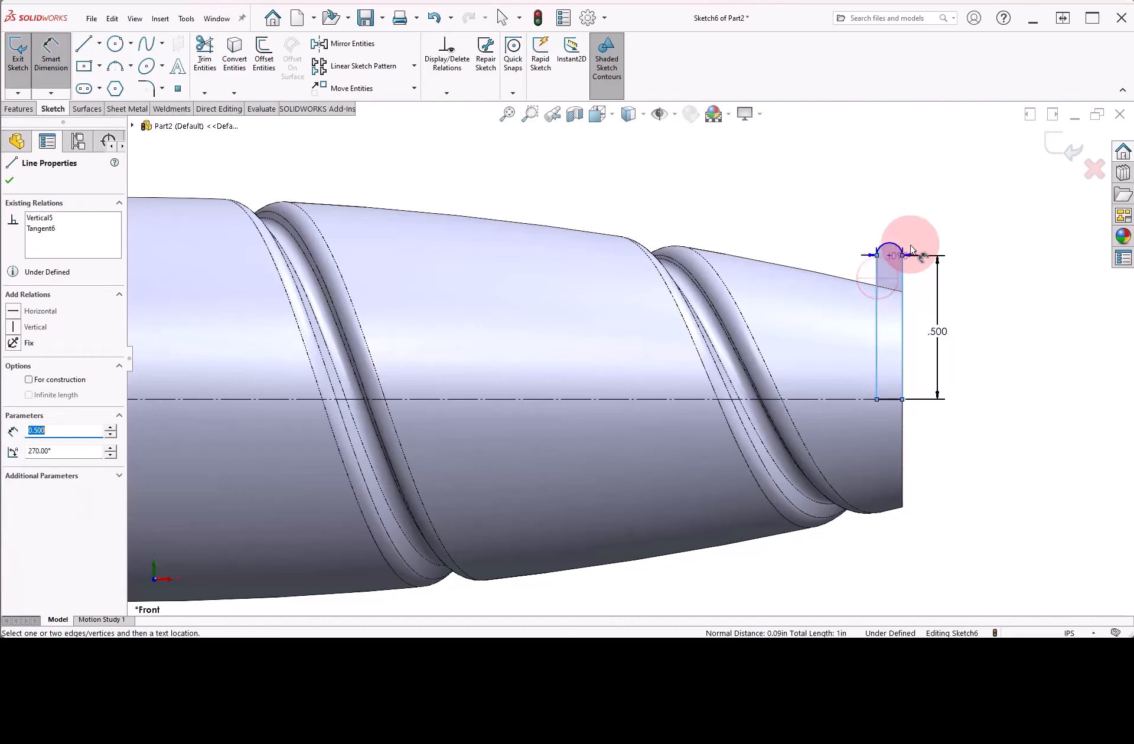
click(940, 205)
text(.1)
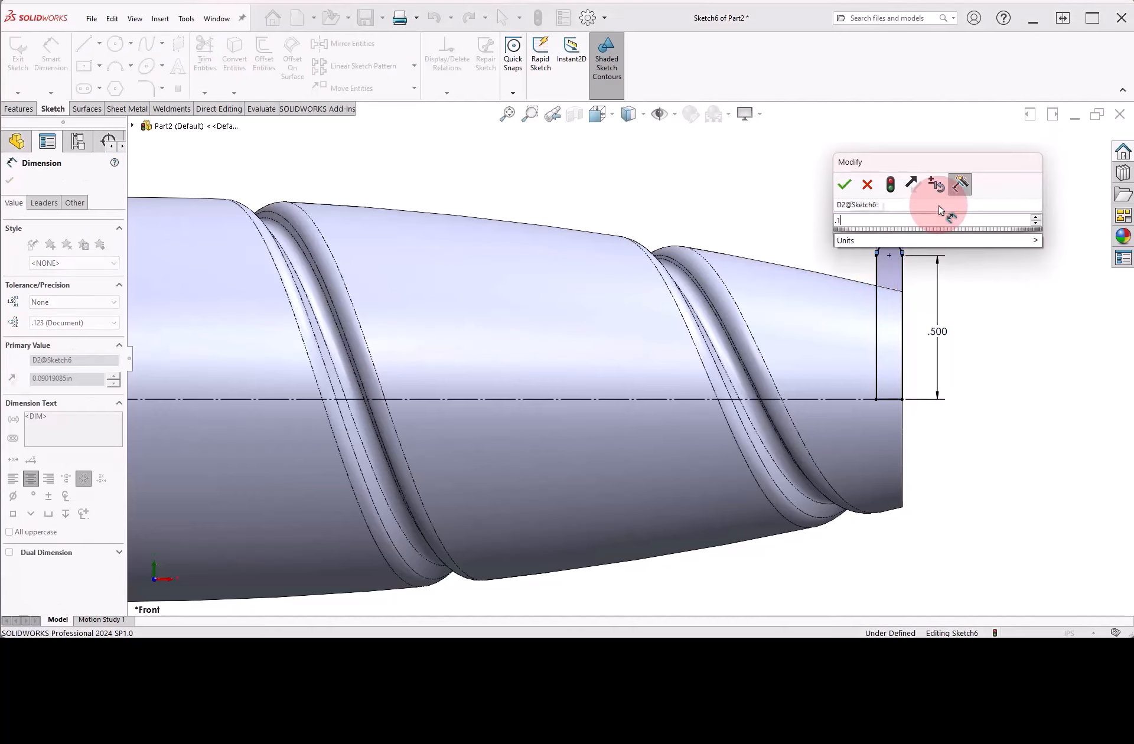
text(25)
key(Return)
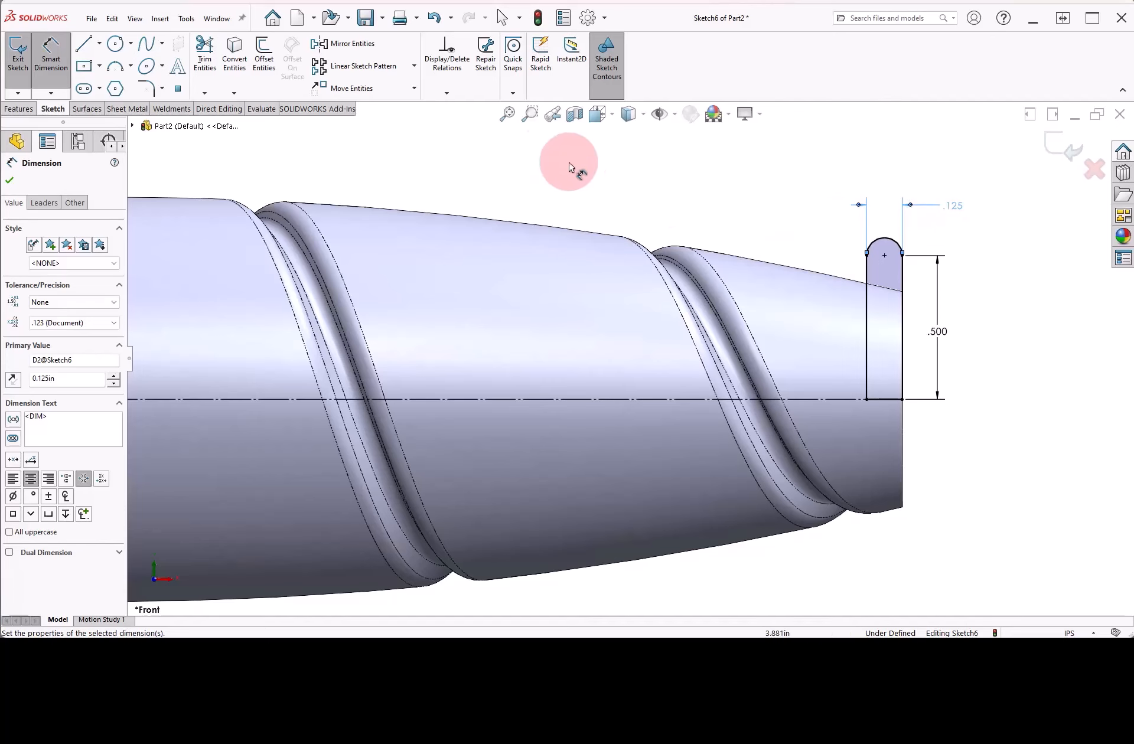
Step: Dimension the origin-end profile with a 0.125 in width and a 0.875 in straight side
click(507, 113)
scroll(380, 295, down, 3)
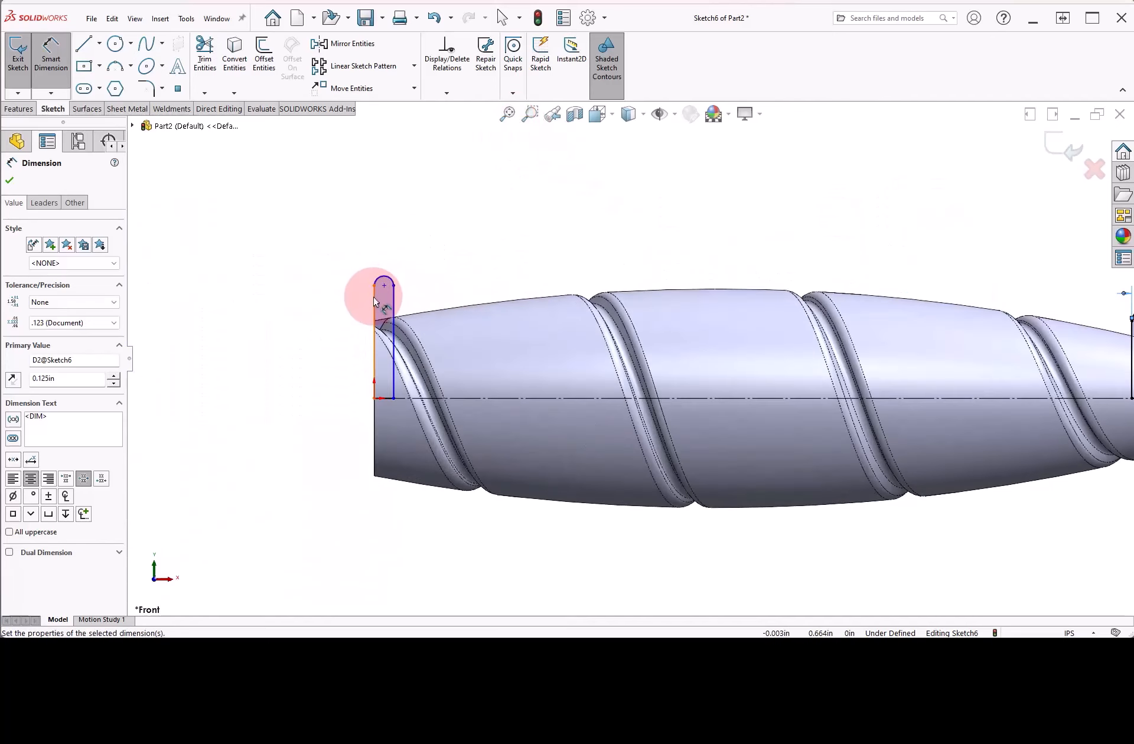
click(410, 315)
click(388, 309)
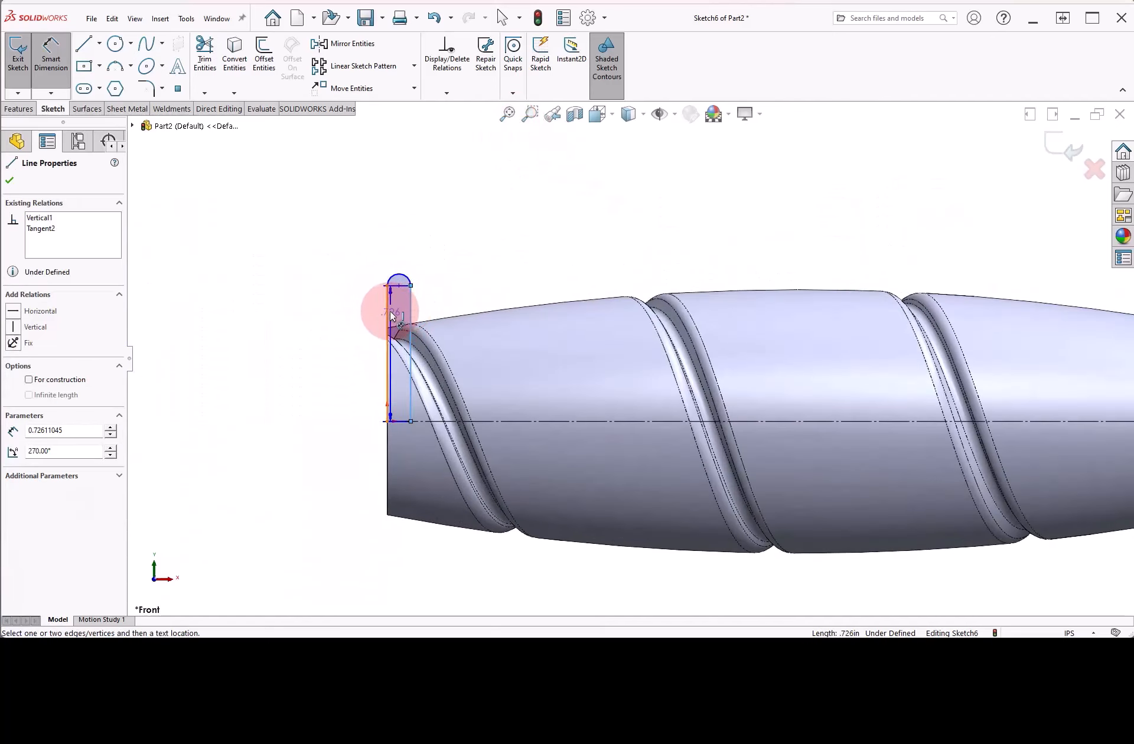
click(451, 233)
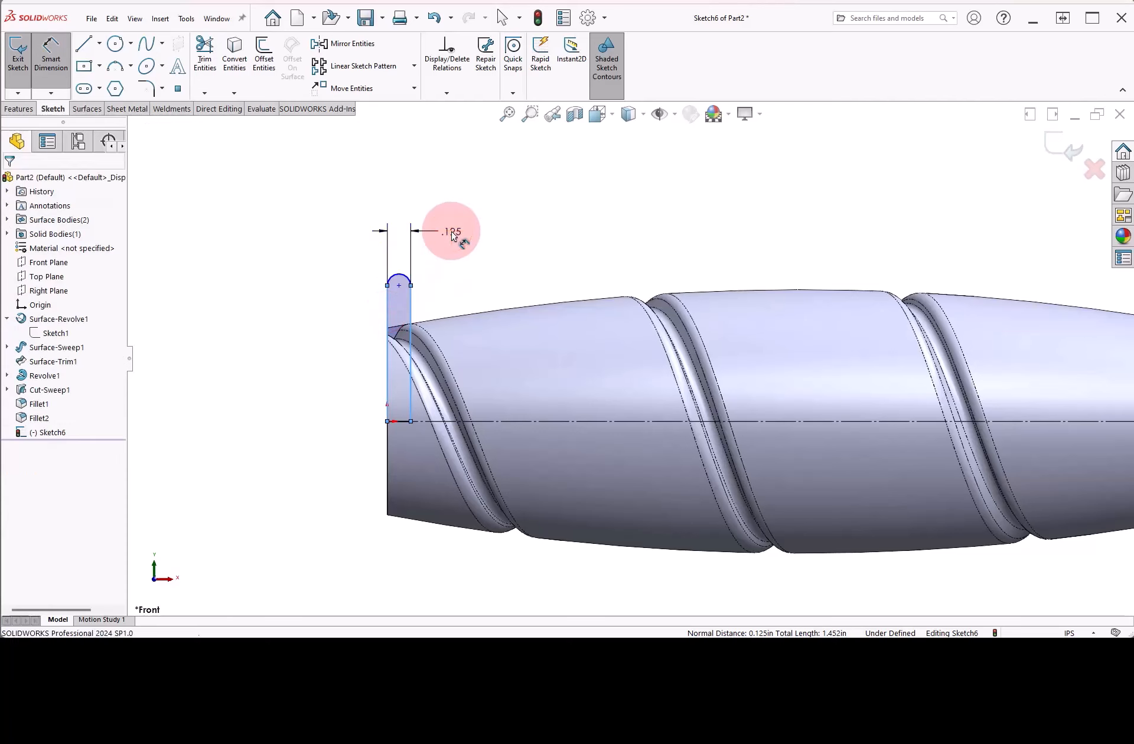
key(Return)
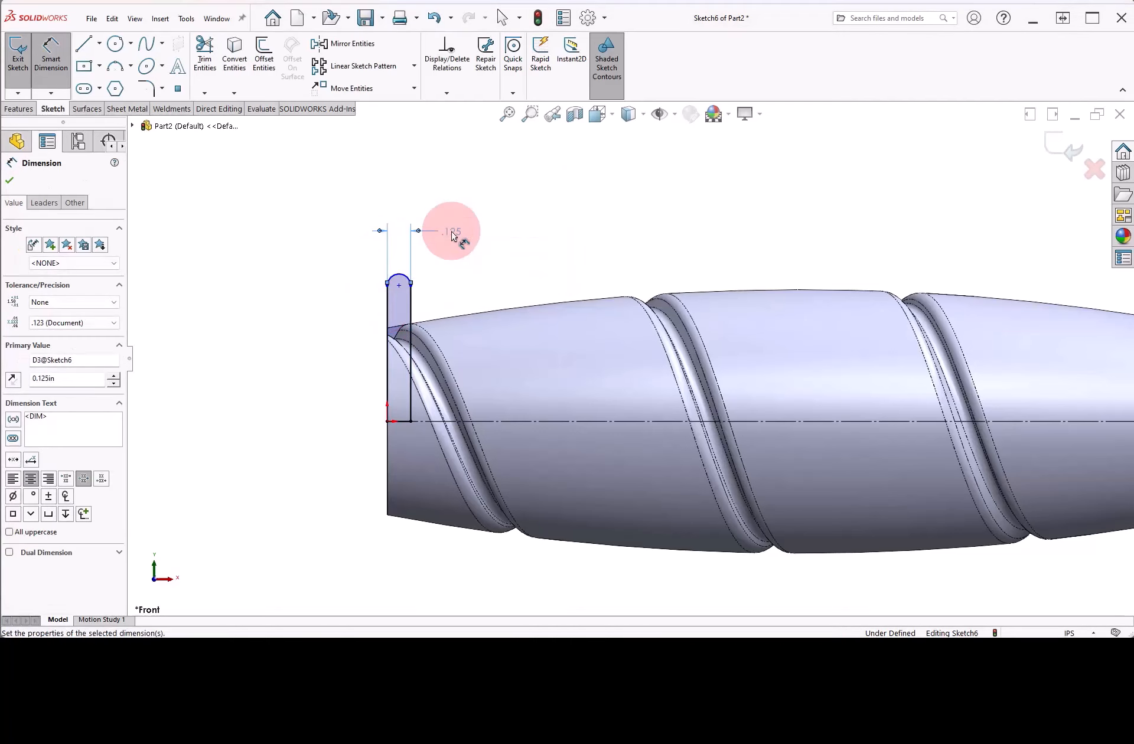
click(384, 322)
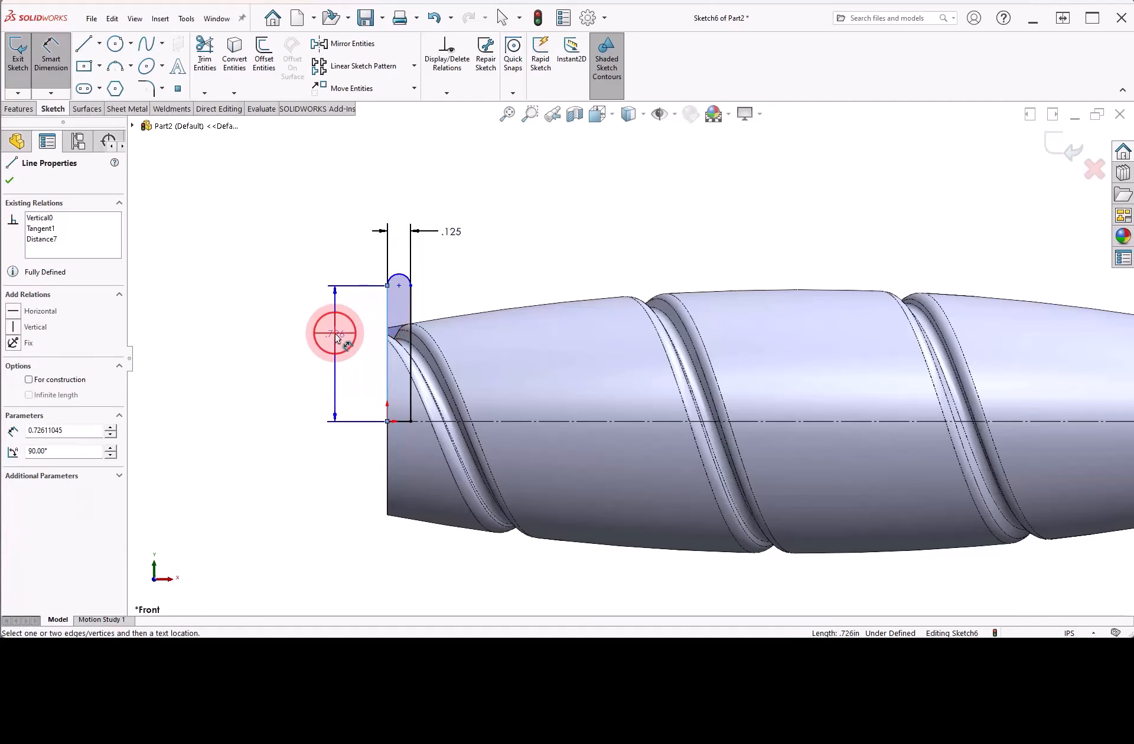
click(340, 335)
text(.875)
key(Return)
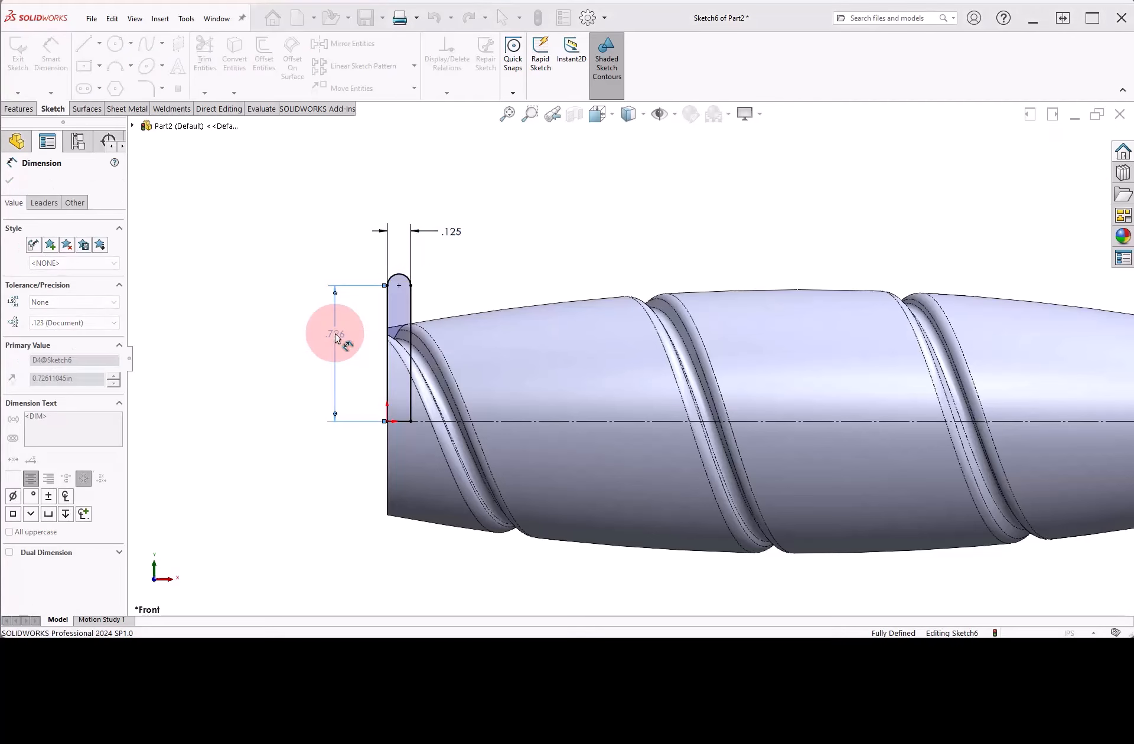
Step: Revolve both end profiles 360 degrees about the construction line as a boss merged with the core
click(507, 113)
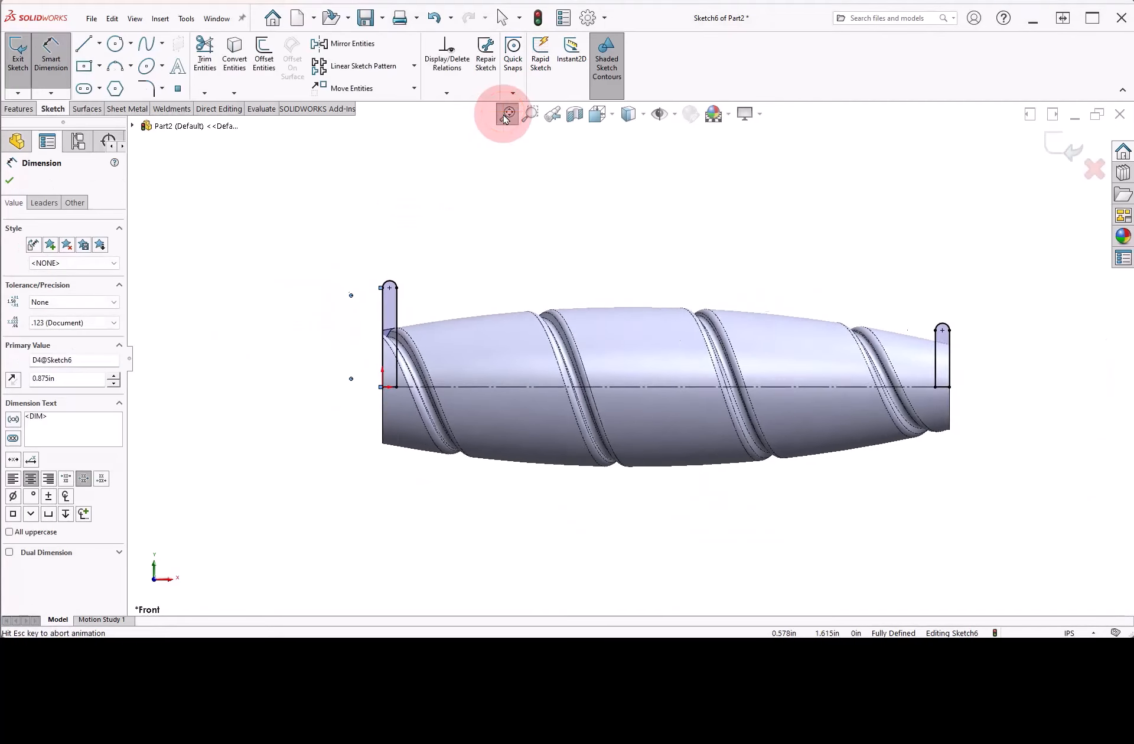
click(16, 107)
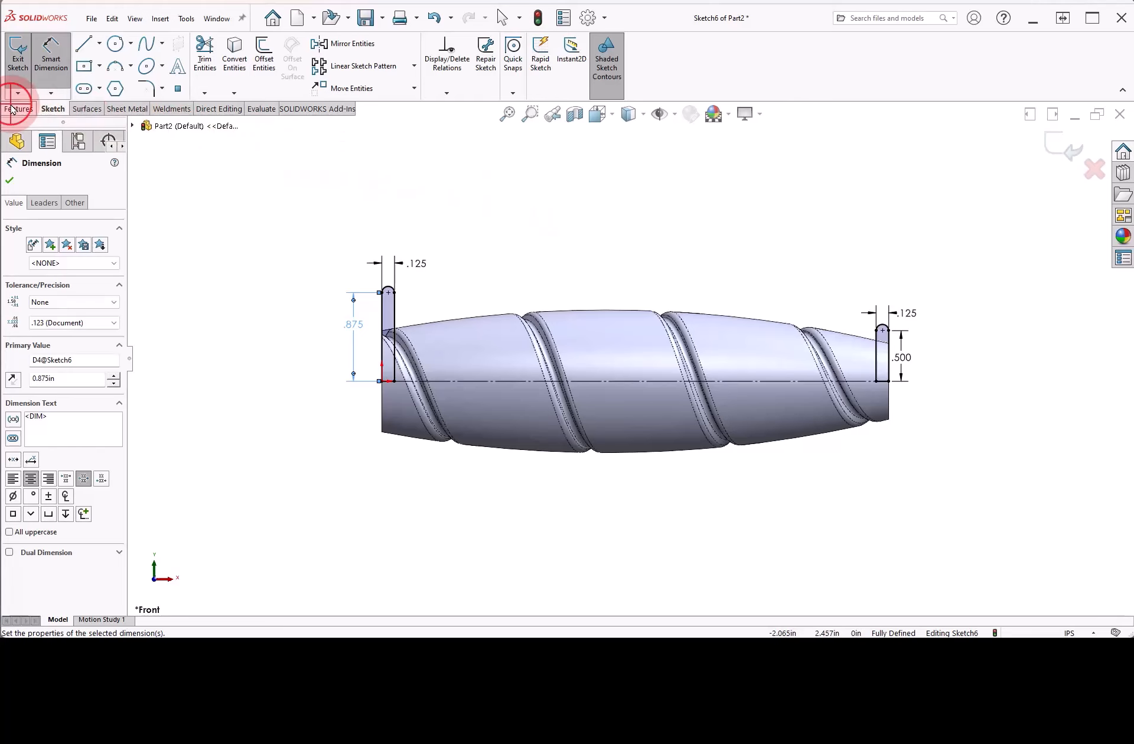
click(61, 60)
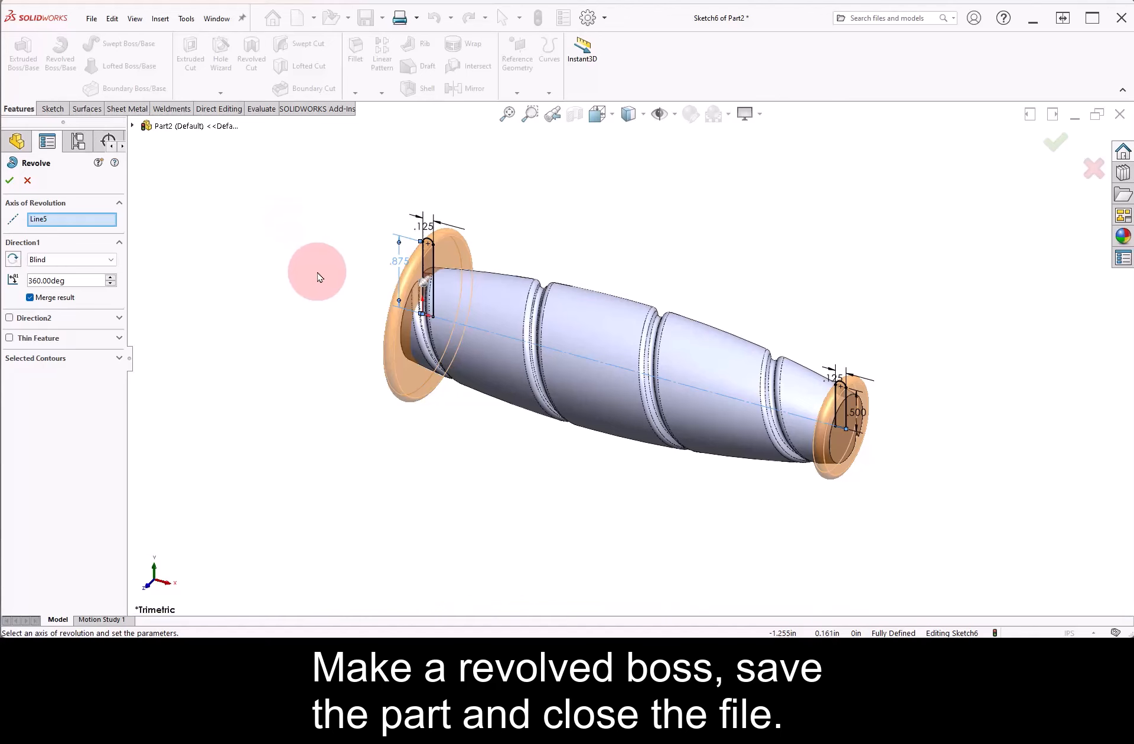
middle_drag(319, 275, 312, 240)
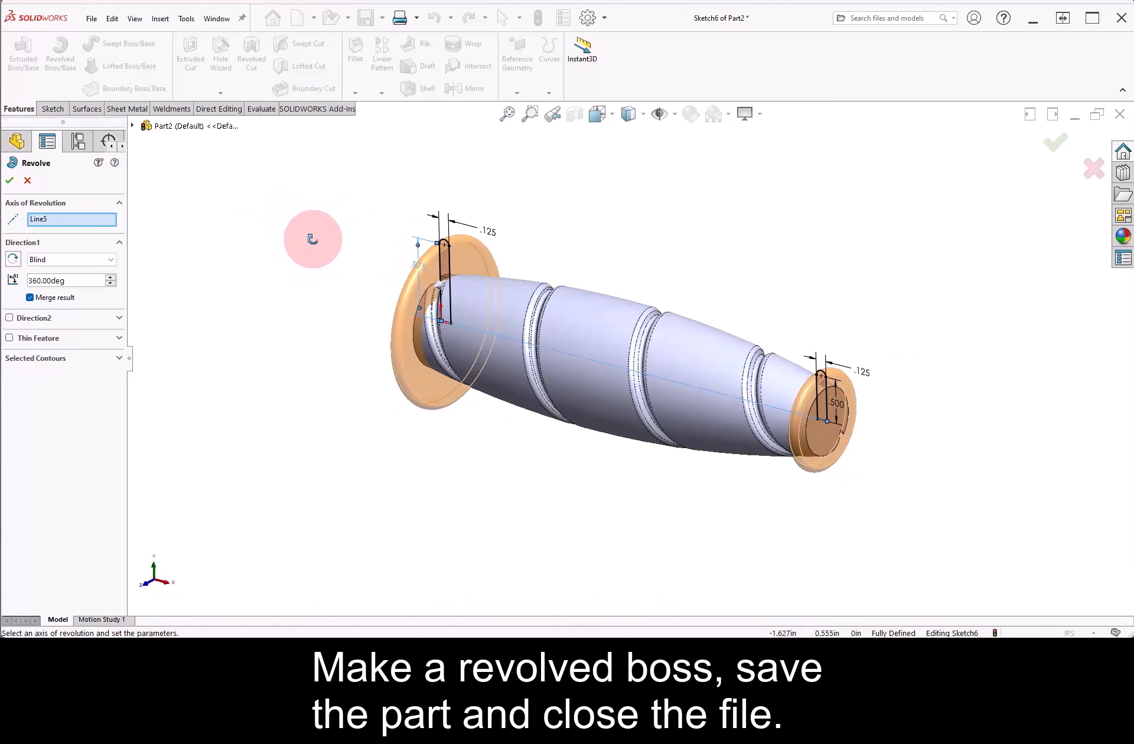
click(9, 180)
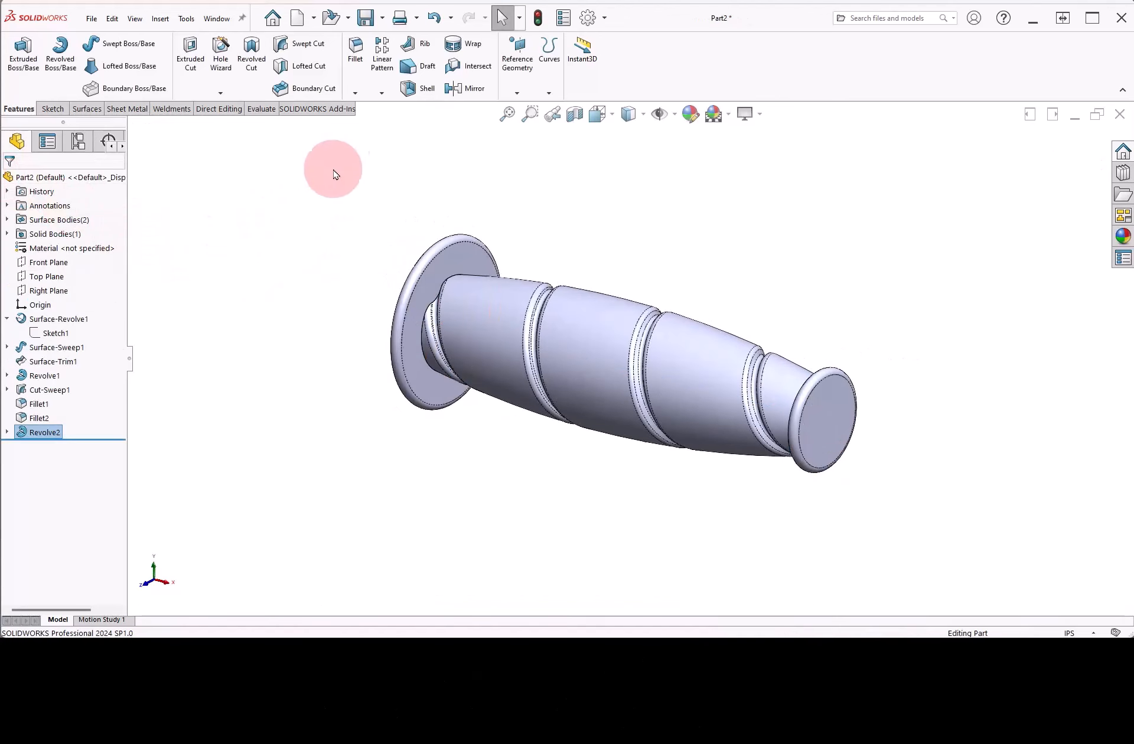